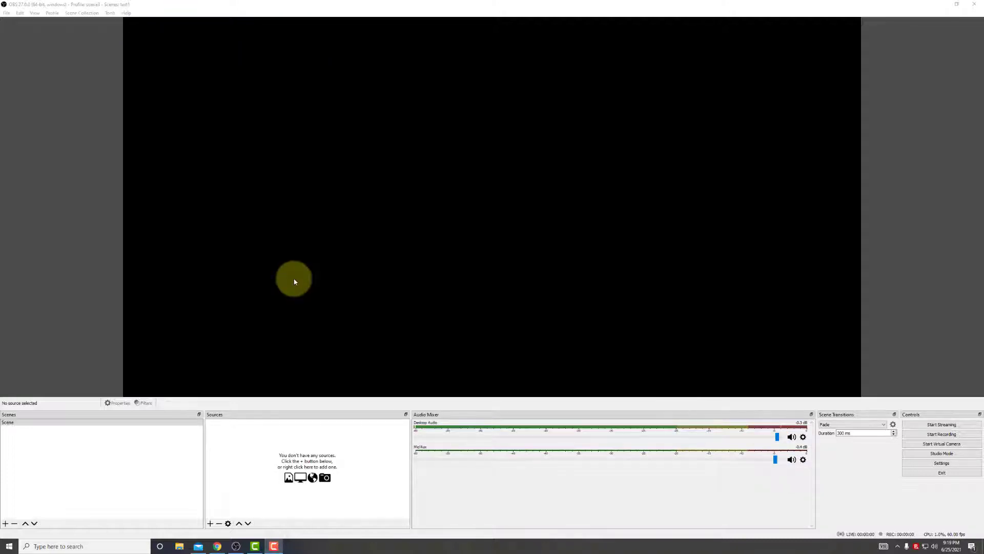
- Add a Display Capture source named 'Primary' that captures Display 1
click(24, 427)
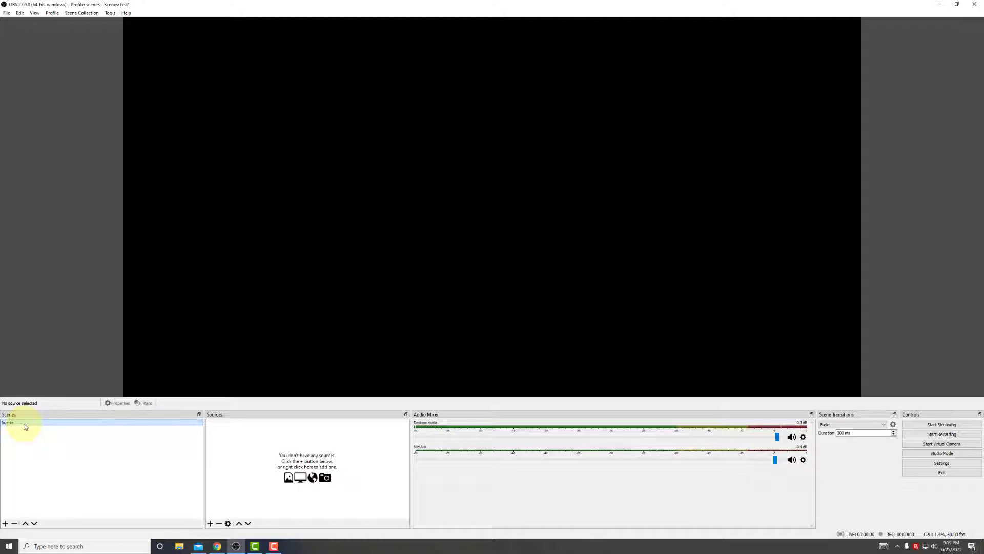
click(344, 325)
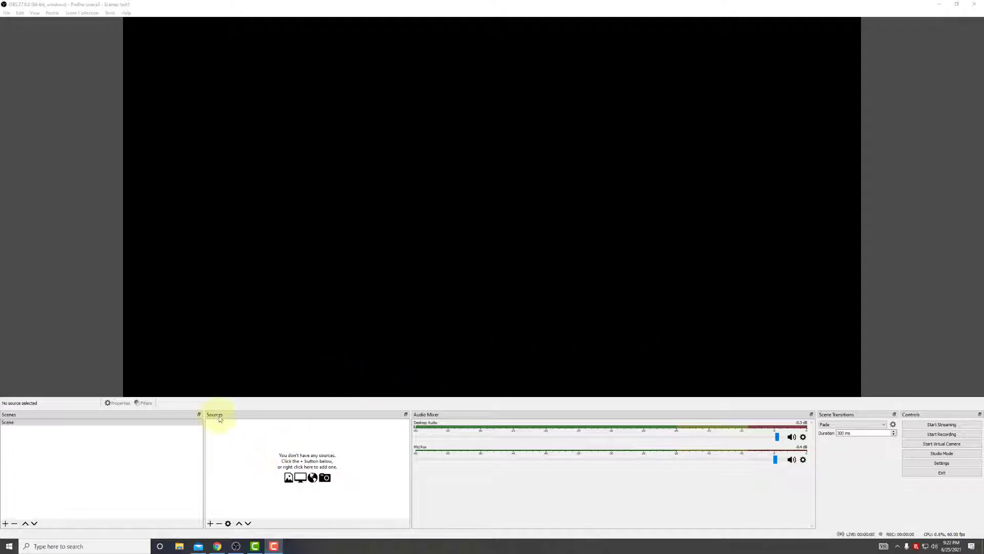
click(212, 526)
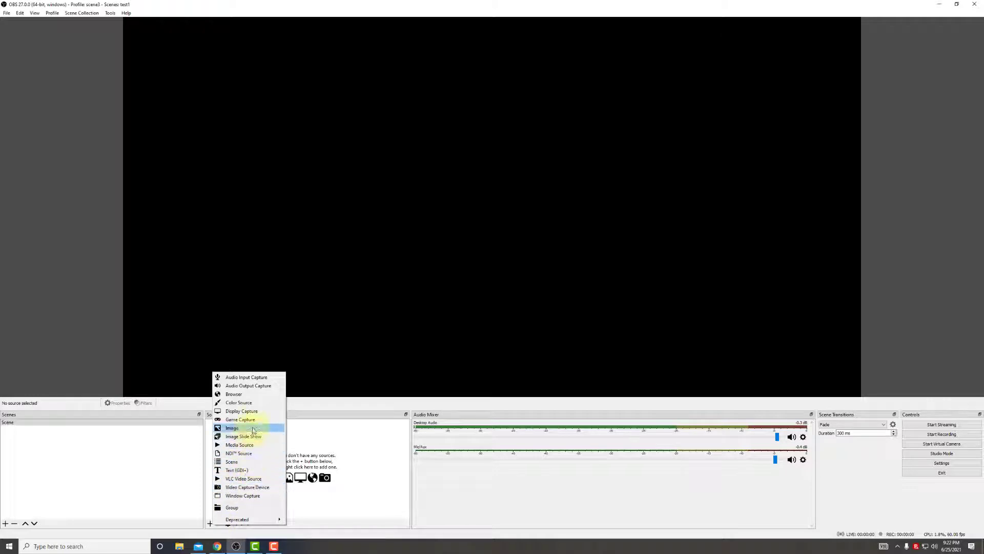
click(242, 410)
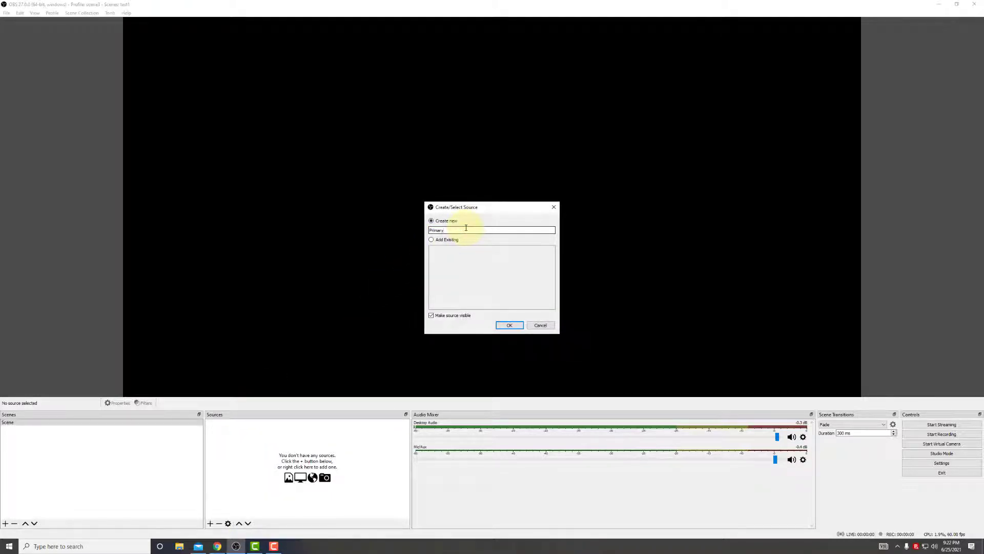
click(511, 325)
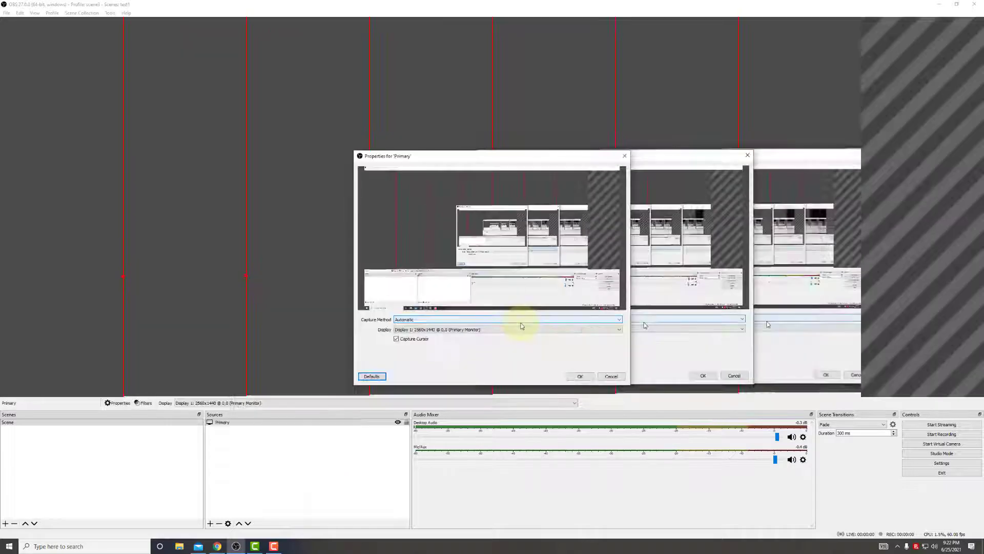
click(333, 321)
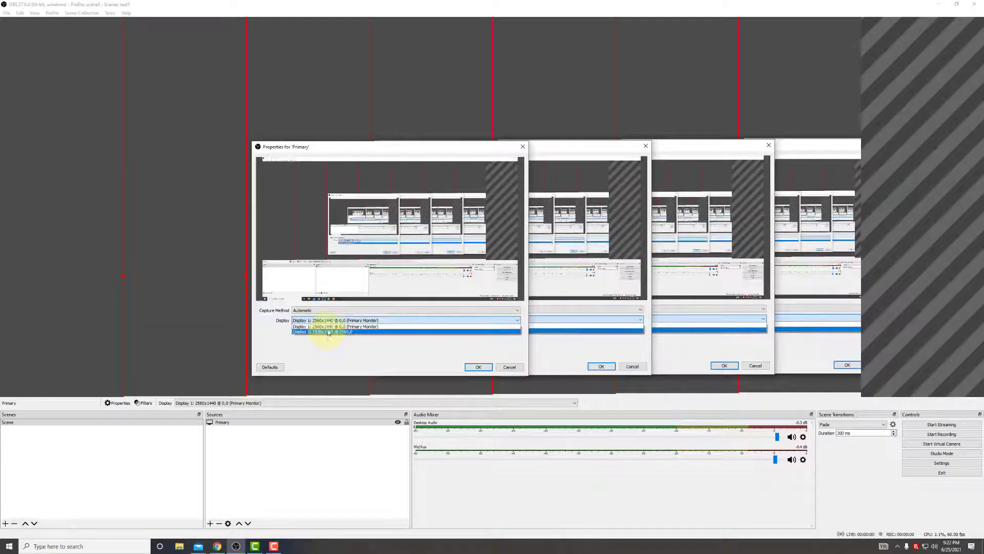
click(329, 327)
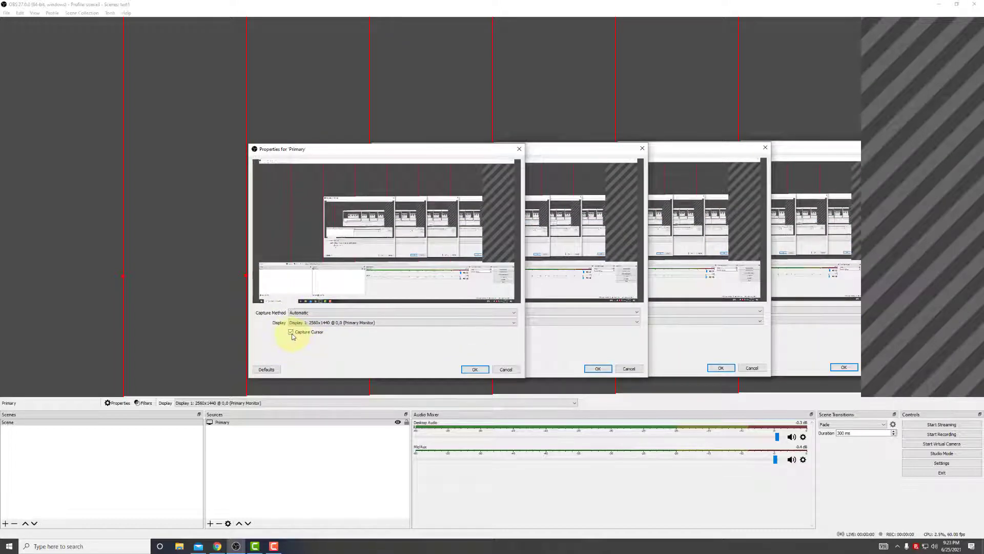
click(474, 369)
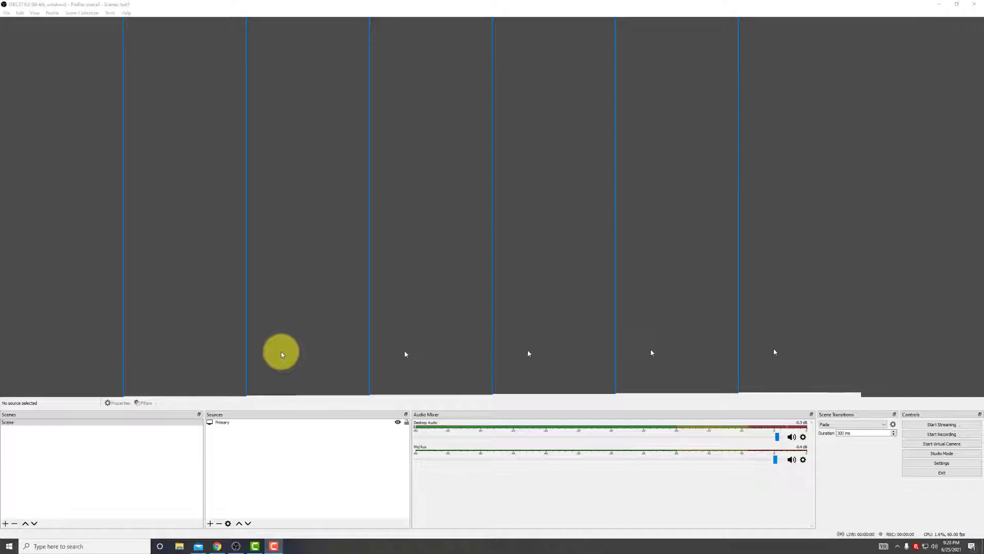
- Add an Audio Input Capture source using the Microphone (HD Pro Webcam C920) device
click(210, 522)
click(225, 376)
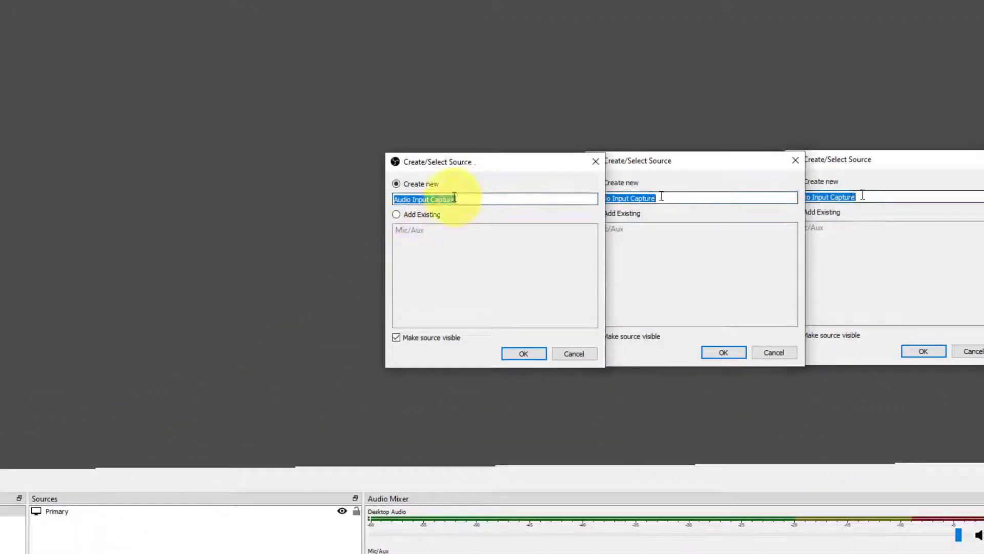
click(533, 352)
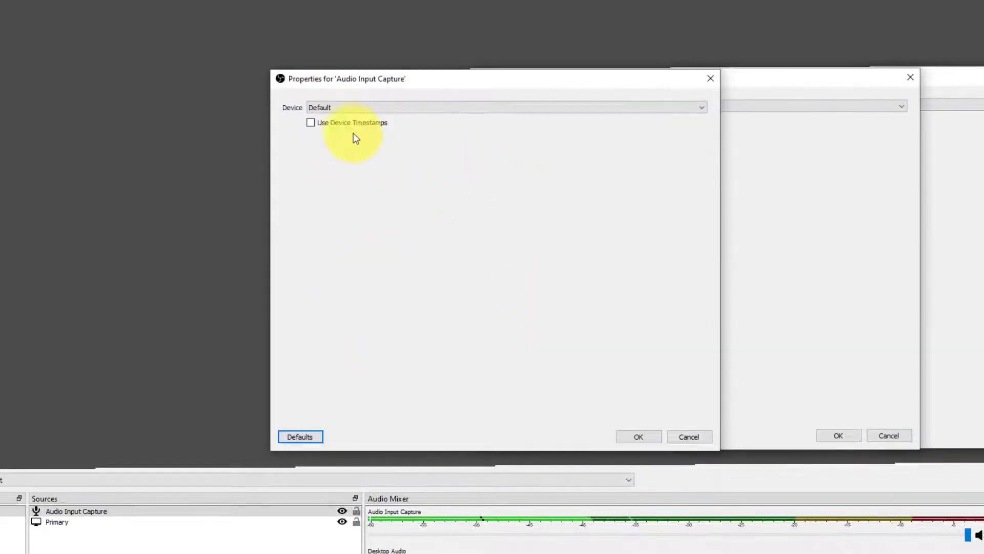
click(338, 108)
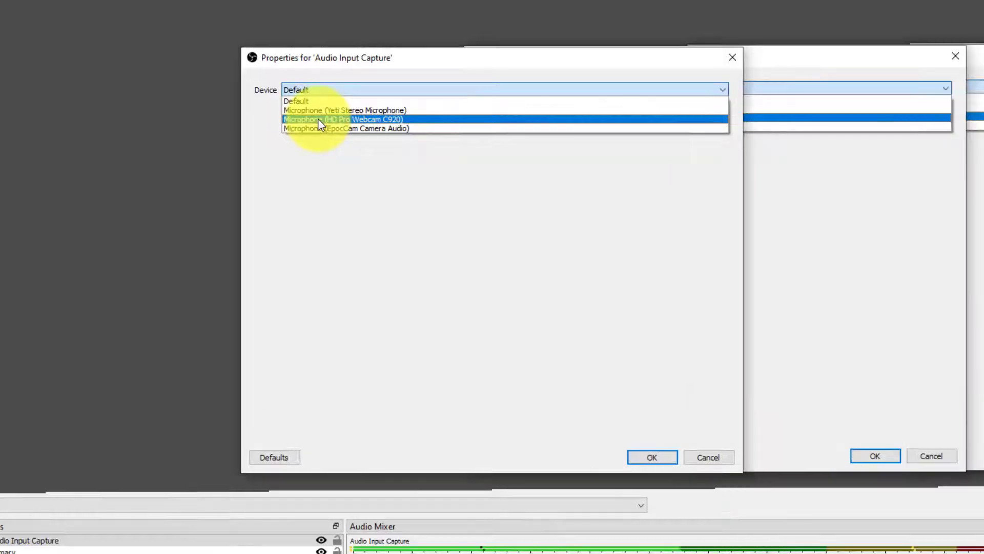
click(339, 133)
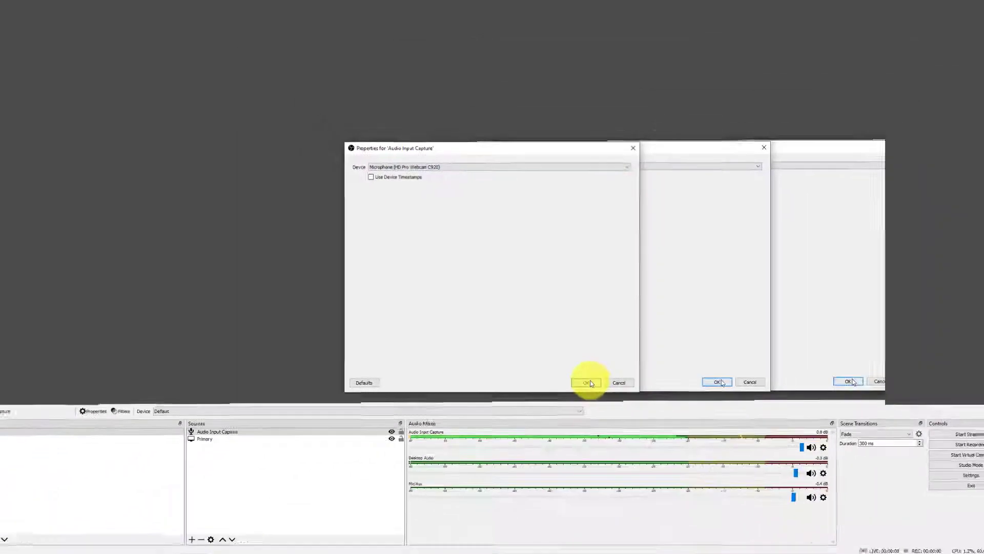
click(636, 439)
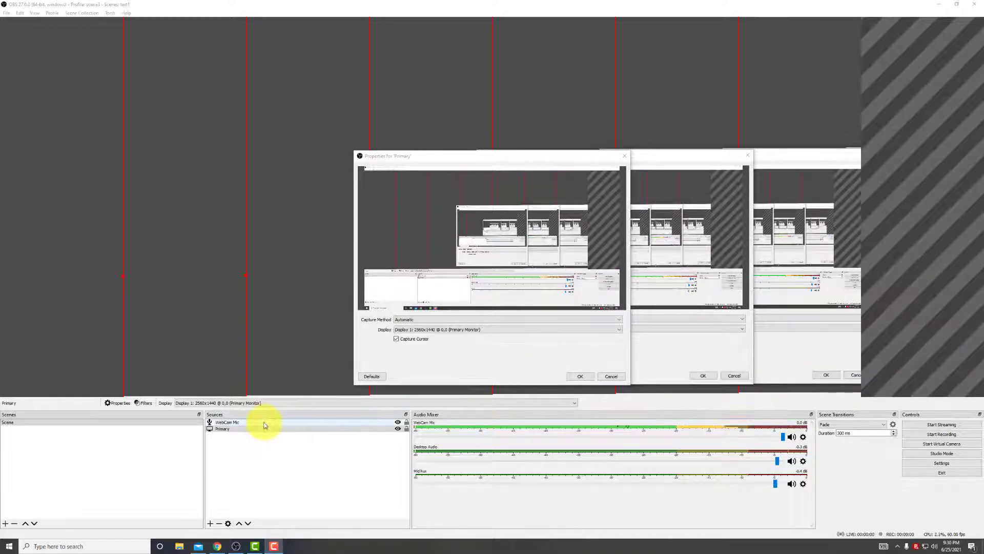
- Lower the WebCam Mic volume fader to about -7.4 dB
click(228, 423)
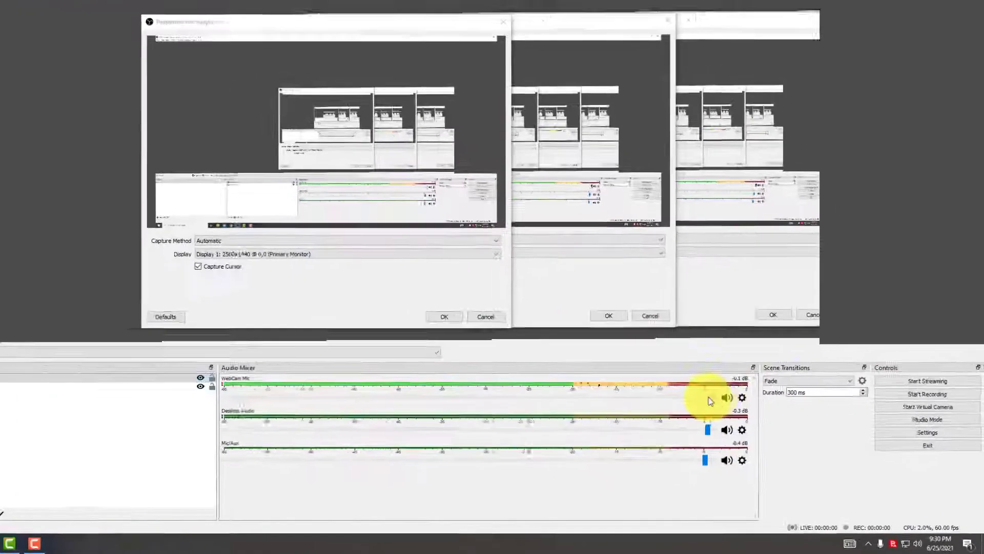
drag(710, 401, 561, 391)
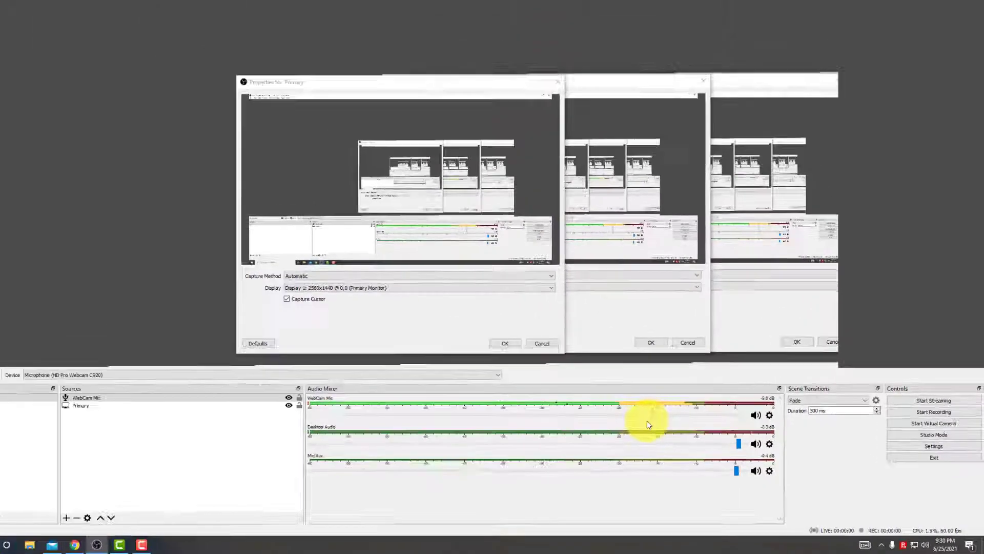
drag(649, 424, 629, 426)
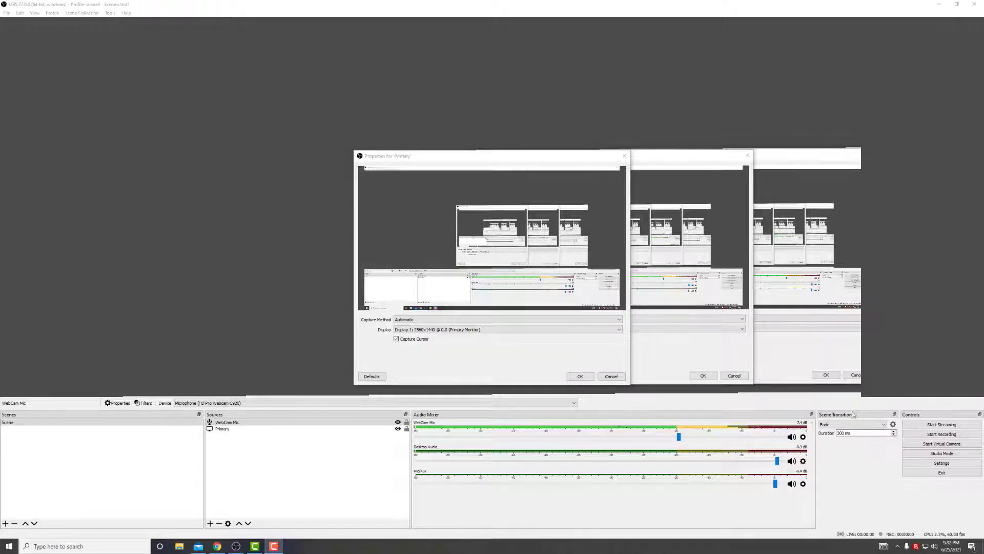
click(838, 426)
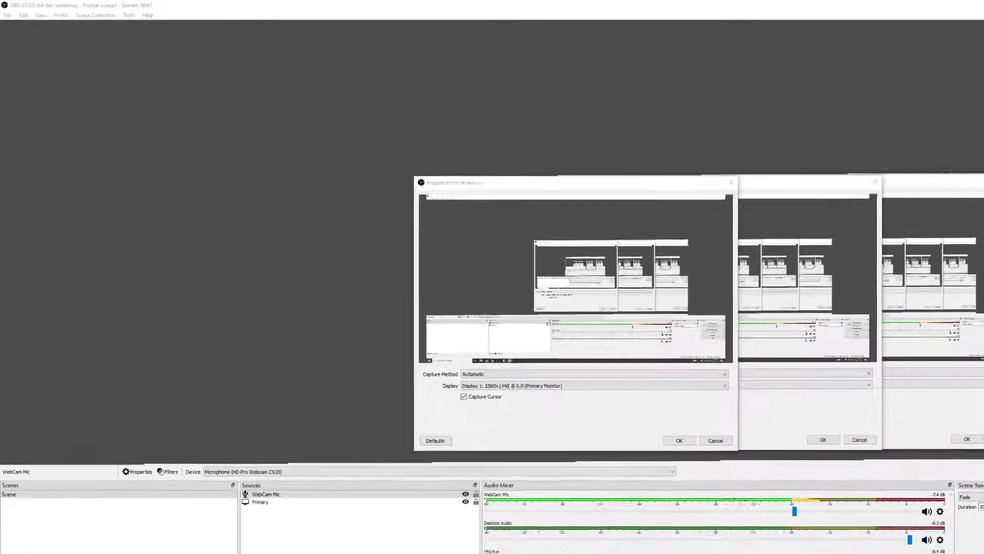
- In Output settings, set Recording Quality to Indistinguishable Quality, Large File Size
click(942, 463)
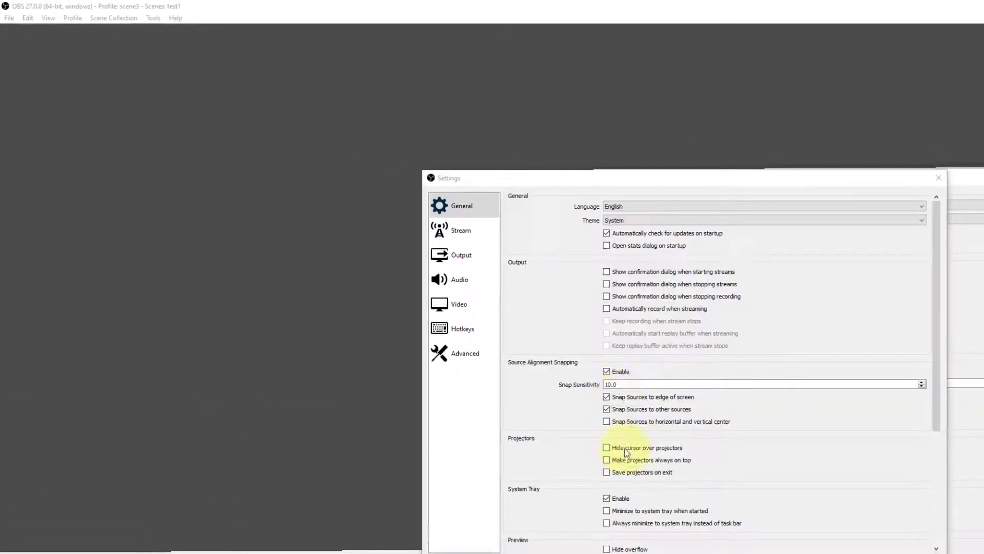
click(459, 262)
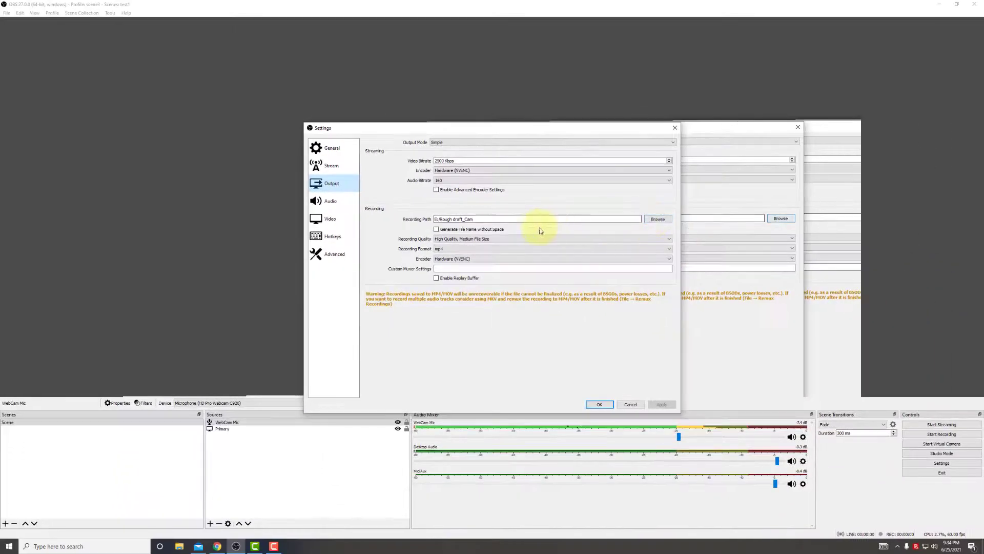
scroll(474, 238, up, 1)
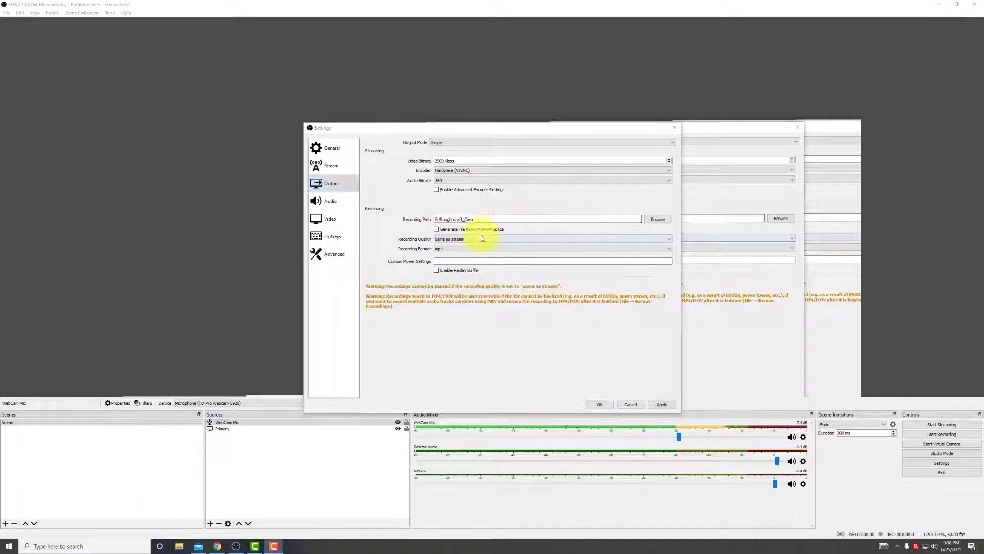
click(444, 239)
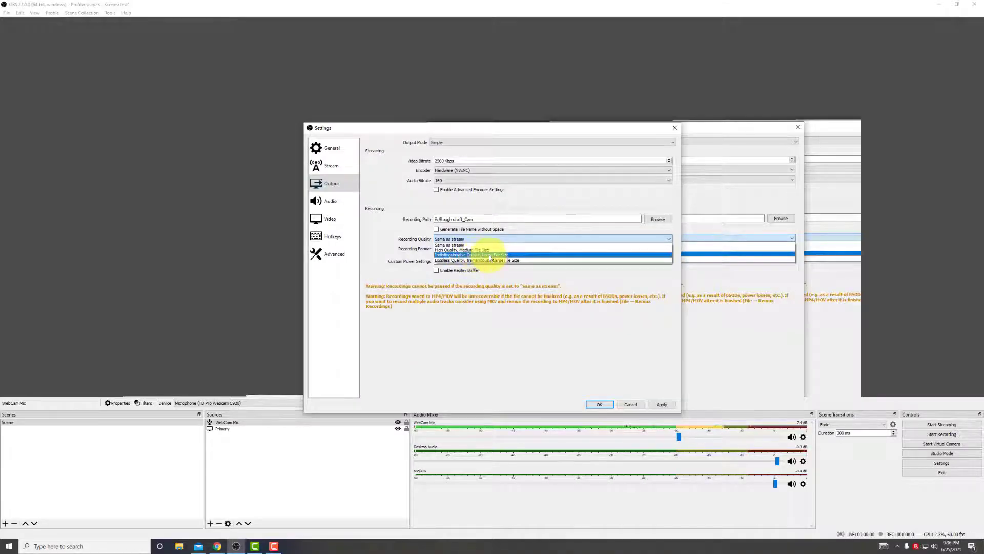
click(461, 254)
- Change the recording format to mkv, keeping Hardware (NVENC) as the encoder
click(446, 248)
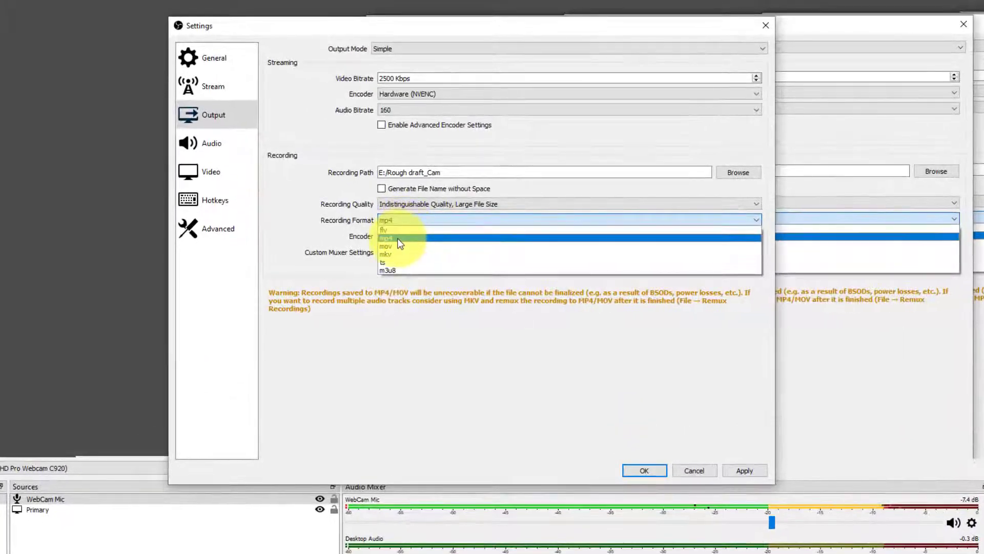
click(398, 239)
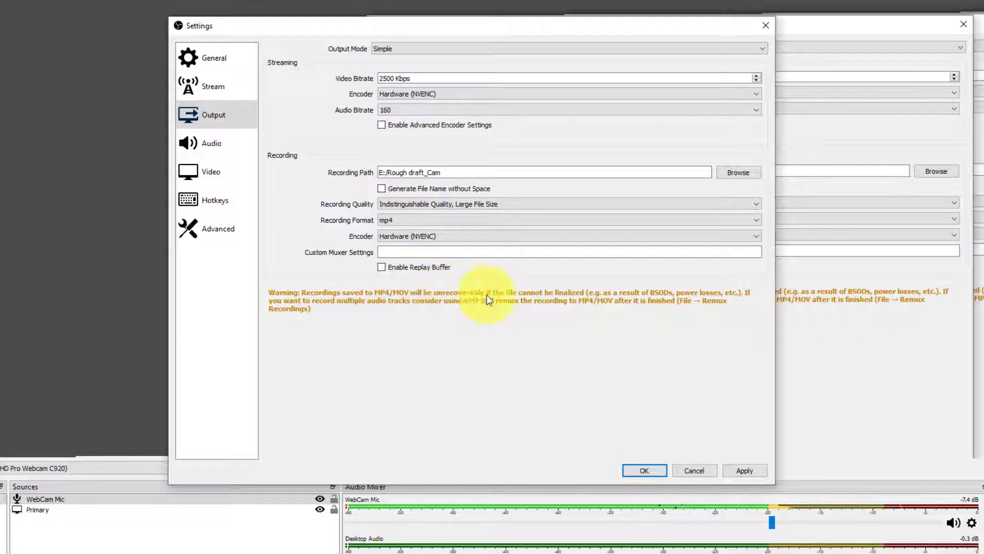
click(406, 221)
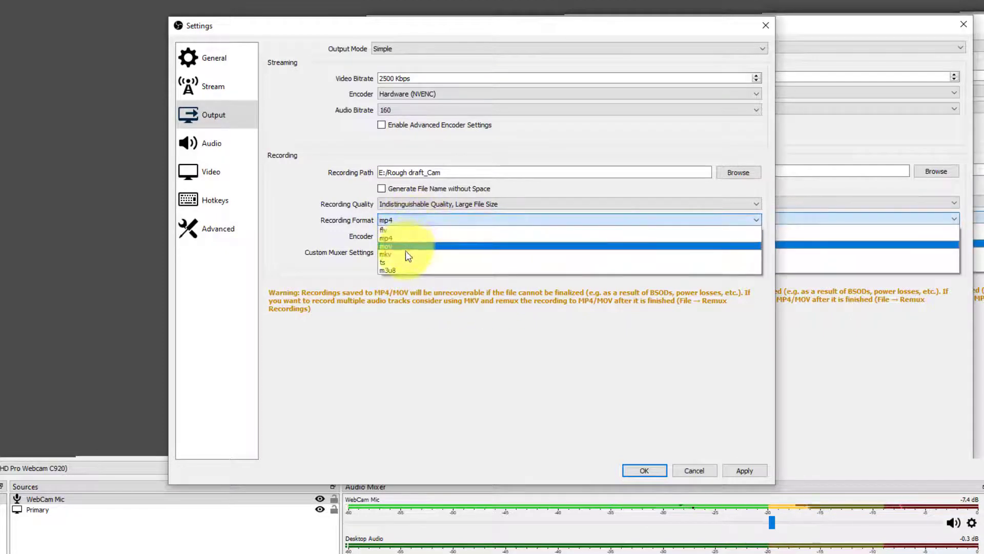
click(406, 254)
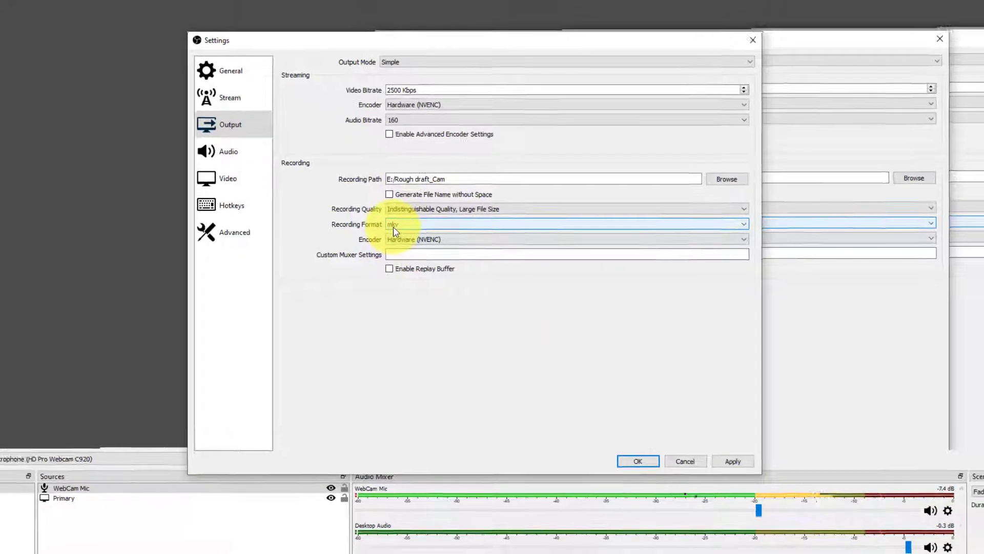
click(386, 235)
click(454, 259)
click(454, 259)
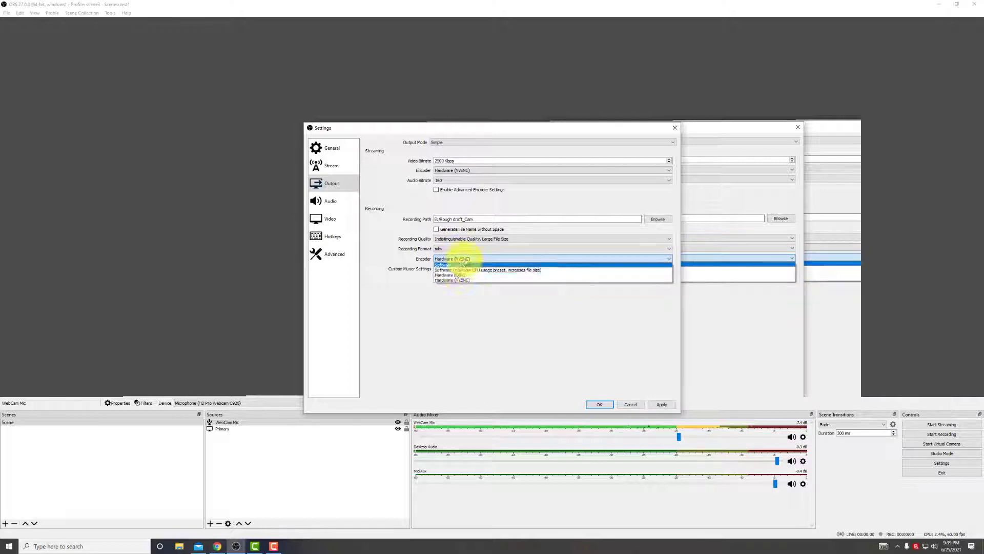
click(474, 279)
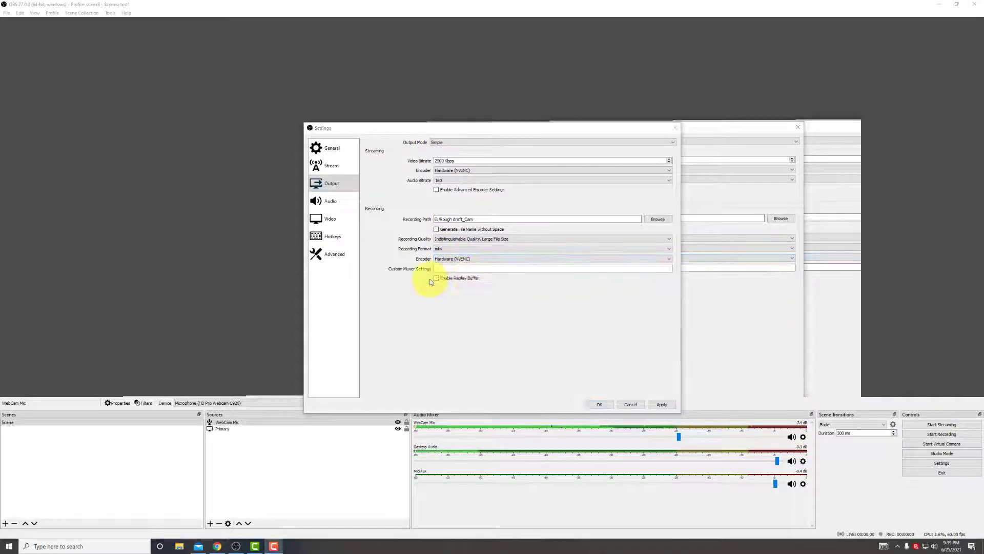
- In Video settings, keep the 1920x1080 canvas resolution and the Bicubic downscale filter
click(336, 218)
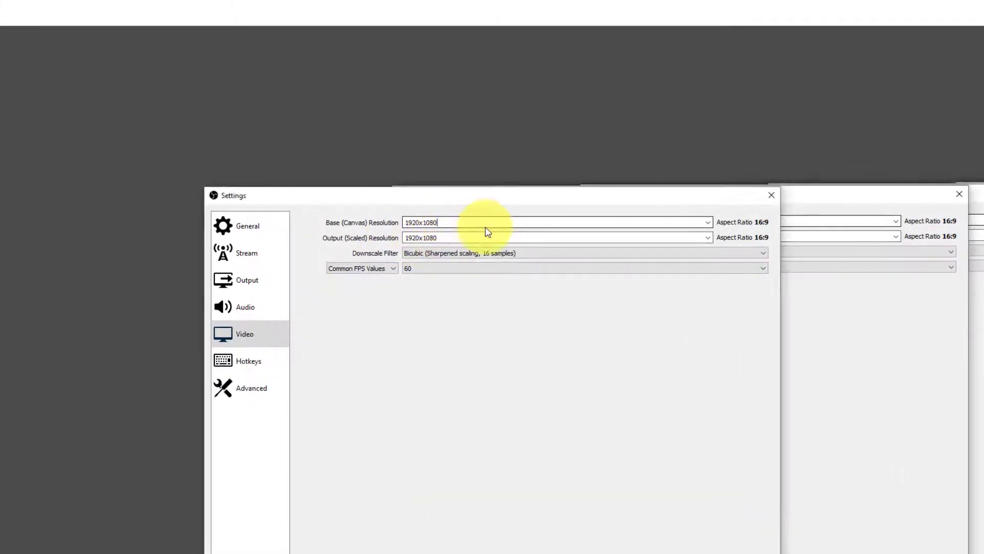
click(708, 222)
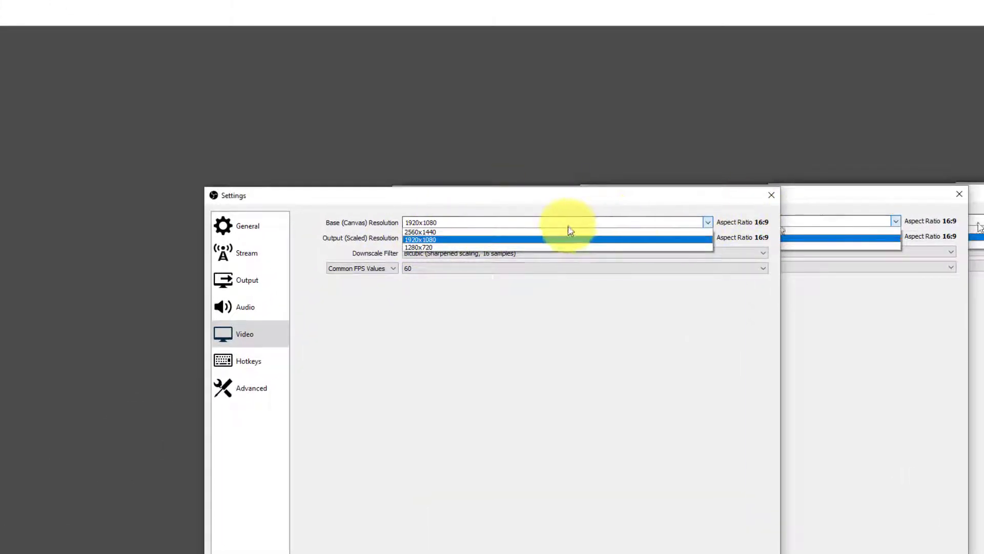
click(443, 237)
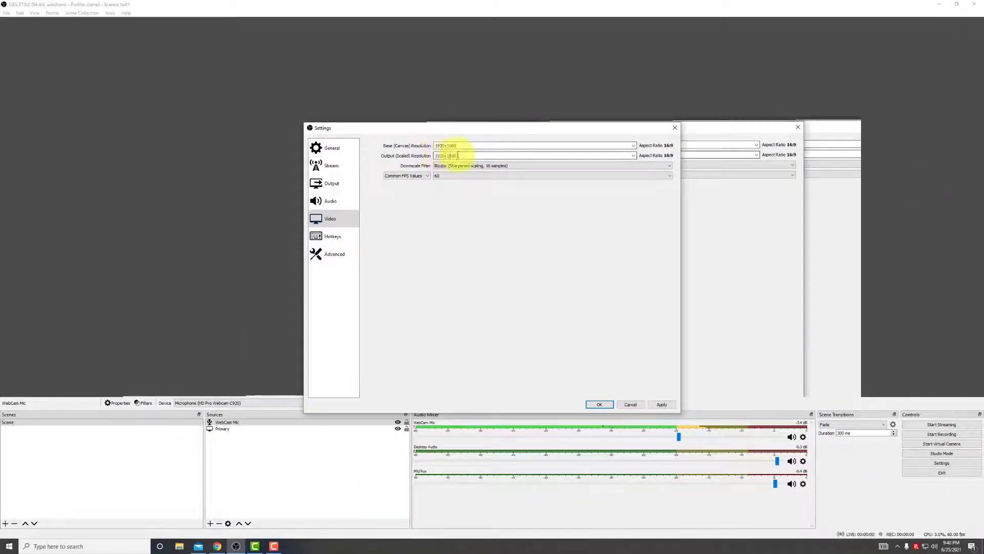
click(457, 166)
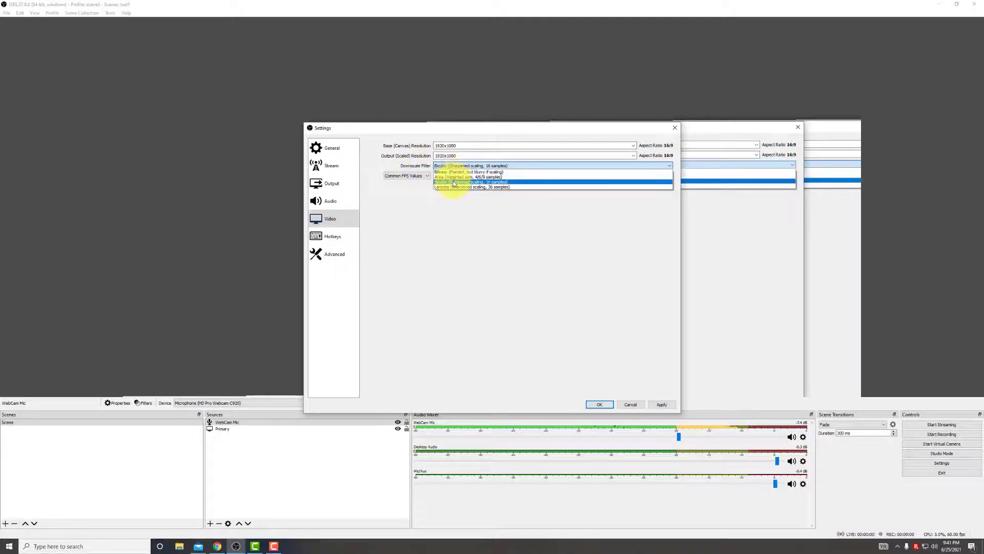
click(455, 182)
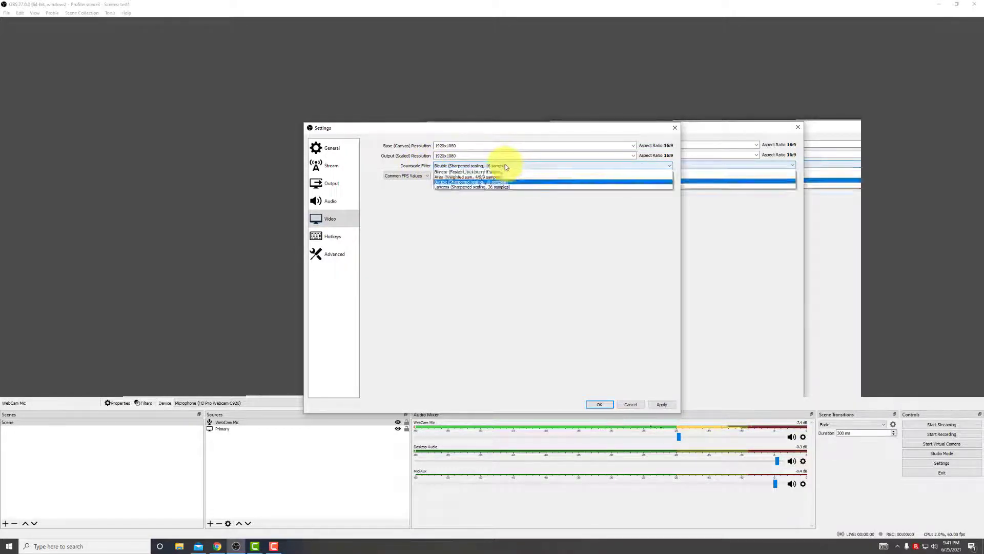
- Set the Common FPS Values to 30
click(446, 176)
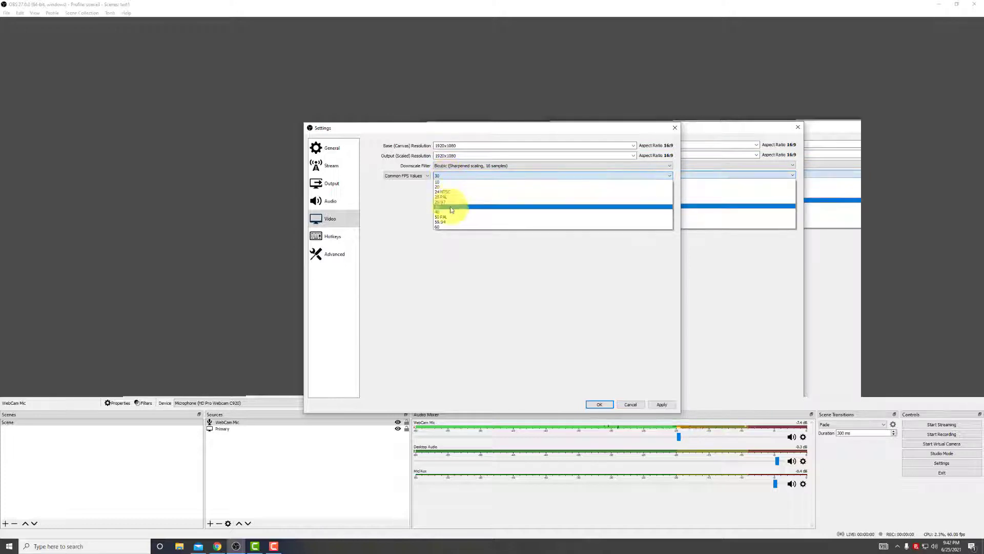
click(451, 208)
click(445, 176)
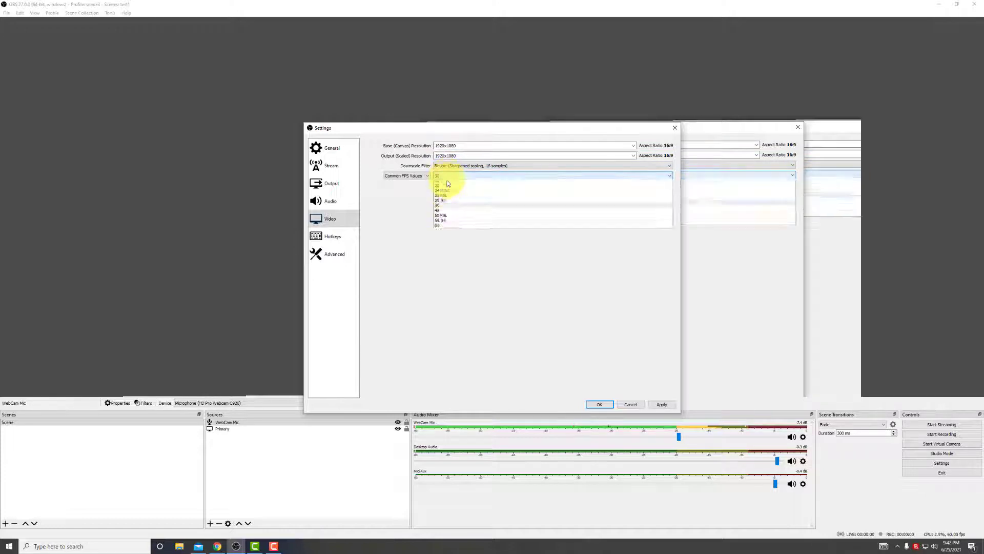
click(448, 207)
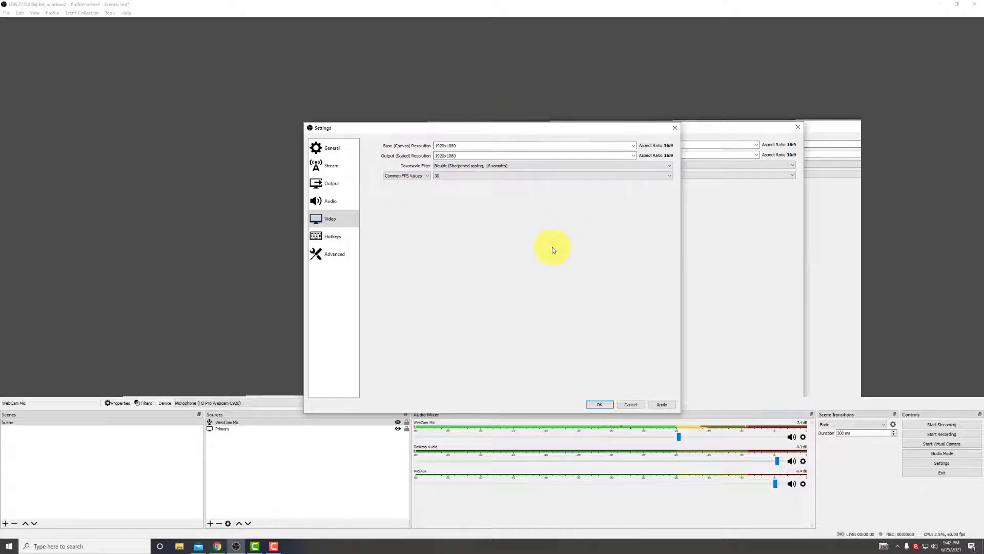
click(444, 176)
- Record a short screen test clip with OBS minimized, then stop the recording
key(Escape)
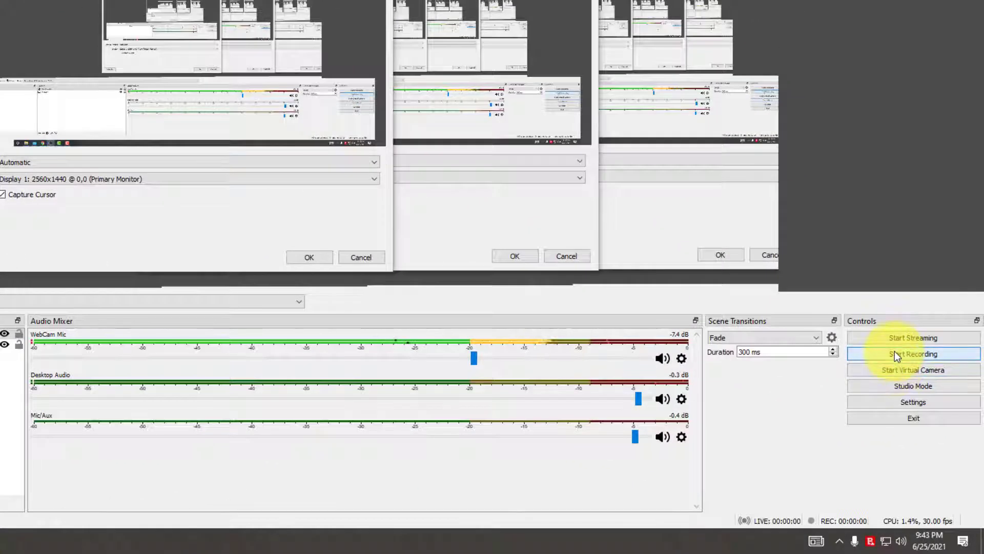
click(894, 353)
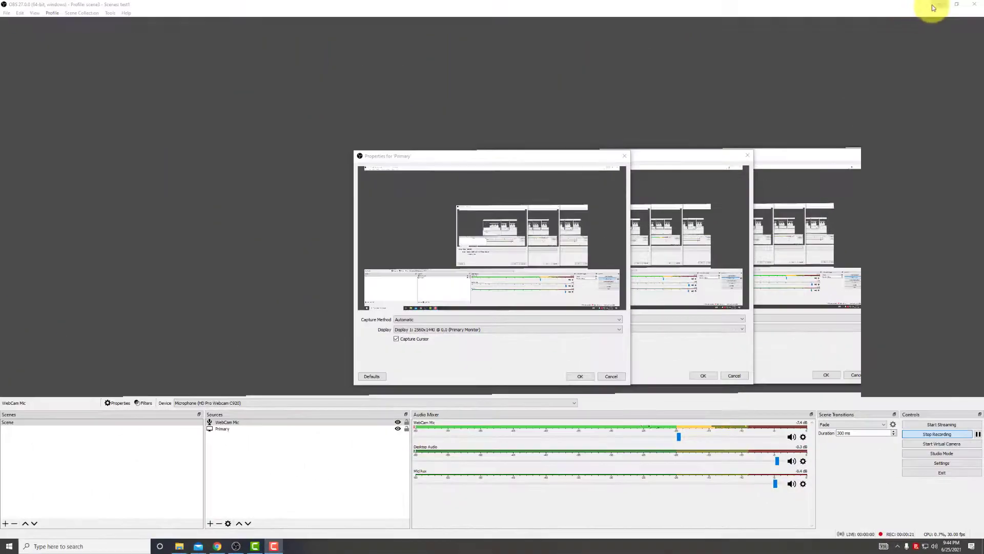
click(938, 6)
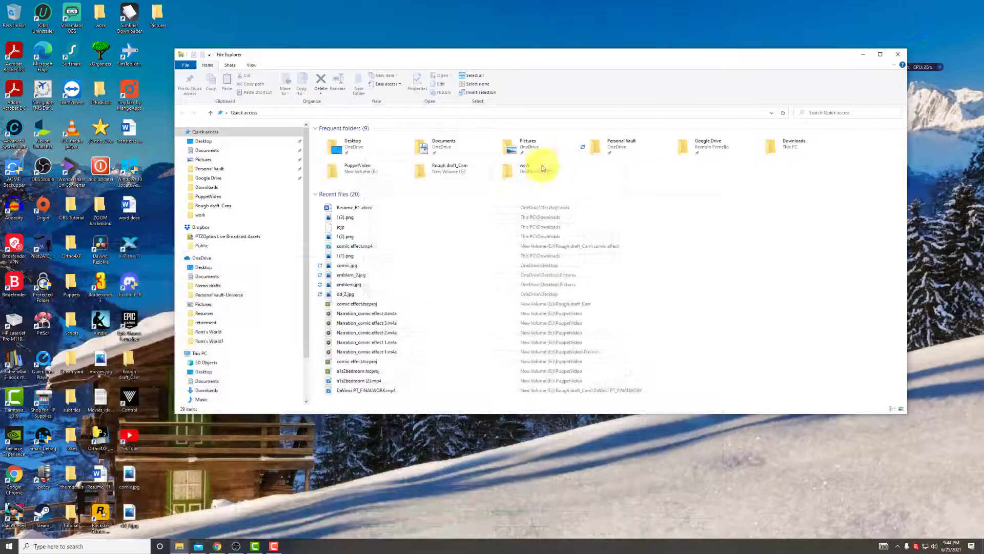
click(864, 54)
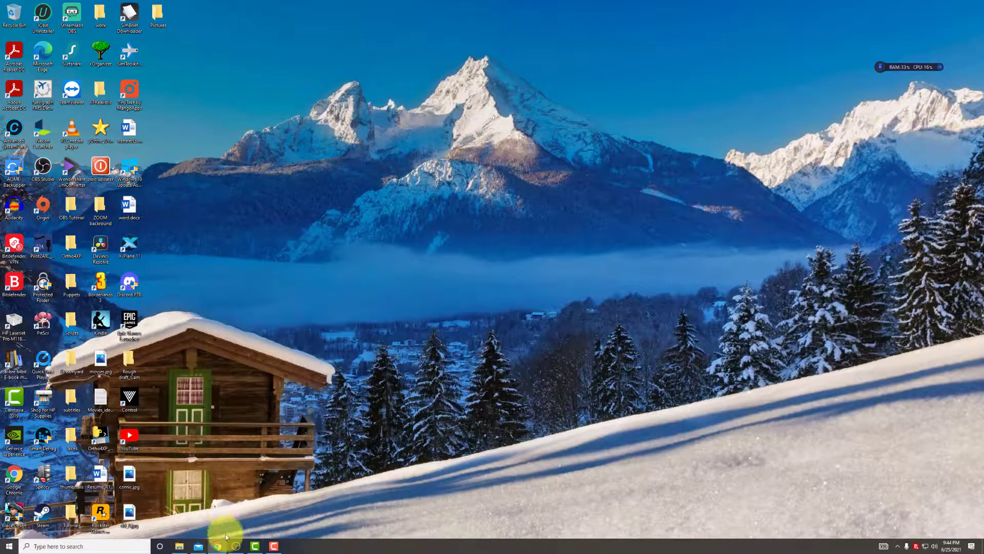
click(238, 548)
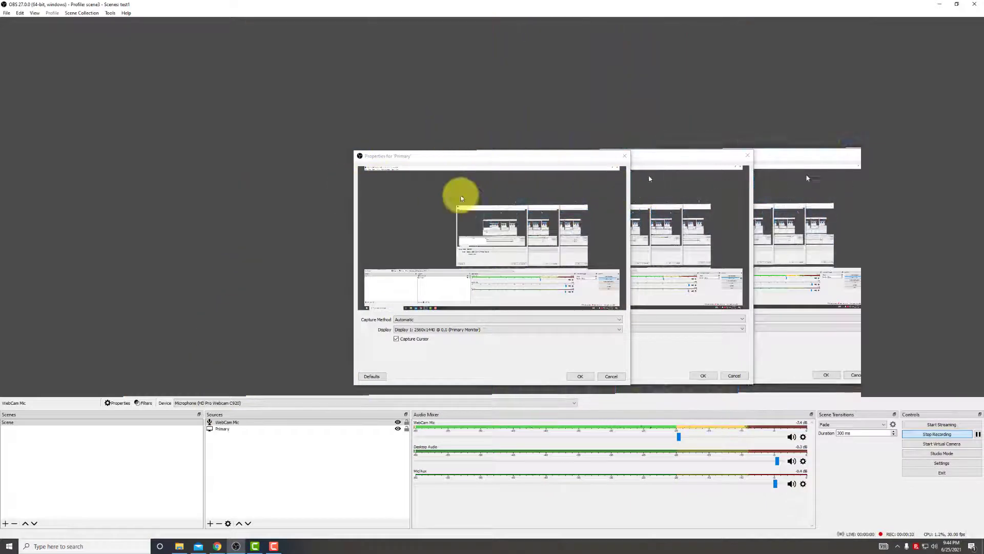
click(930, 434)
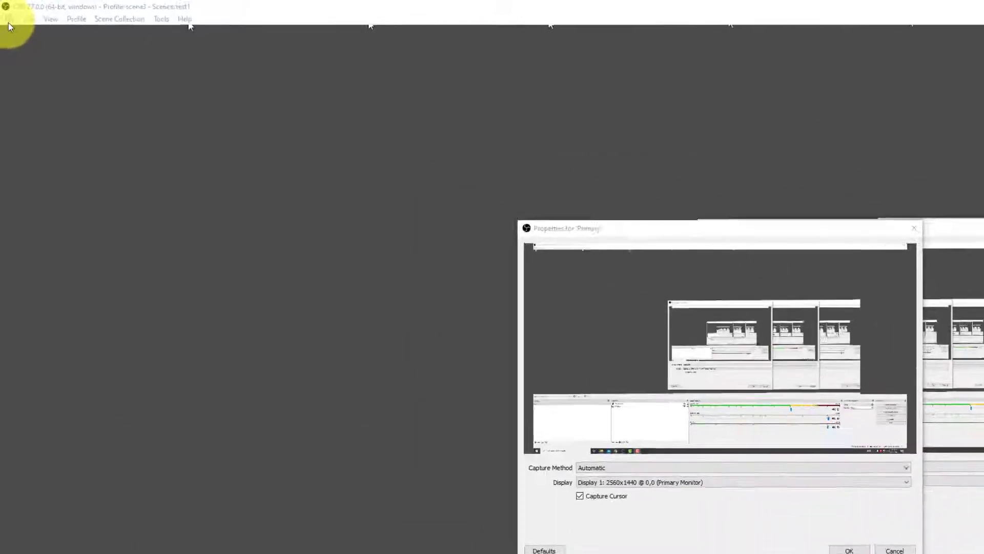
click(5, 14)
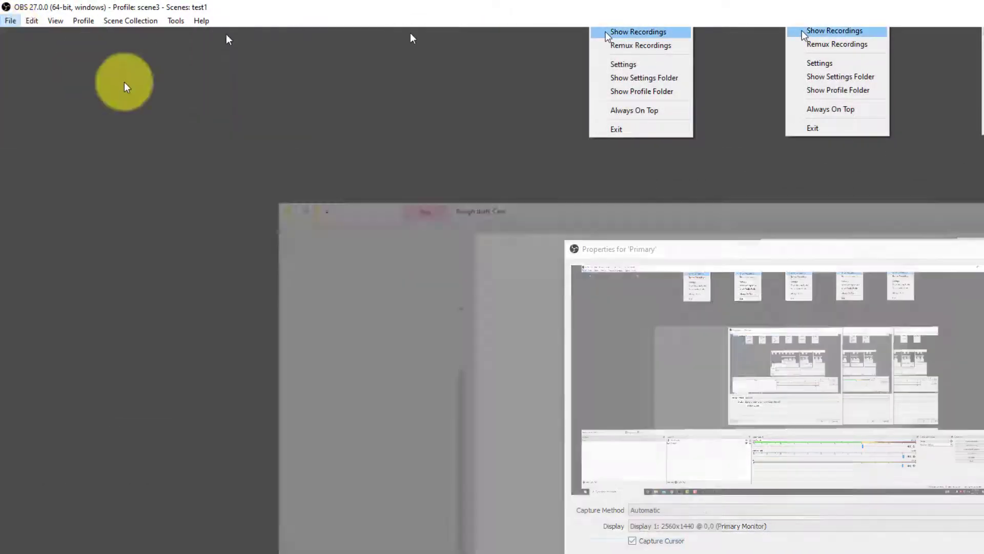
click(18, 34)
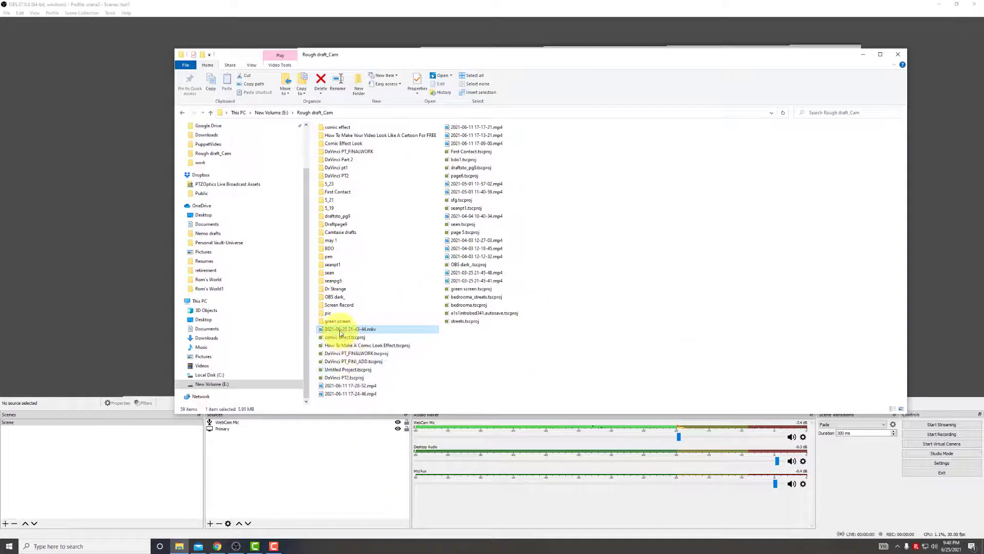
click(378, 330)
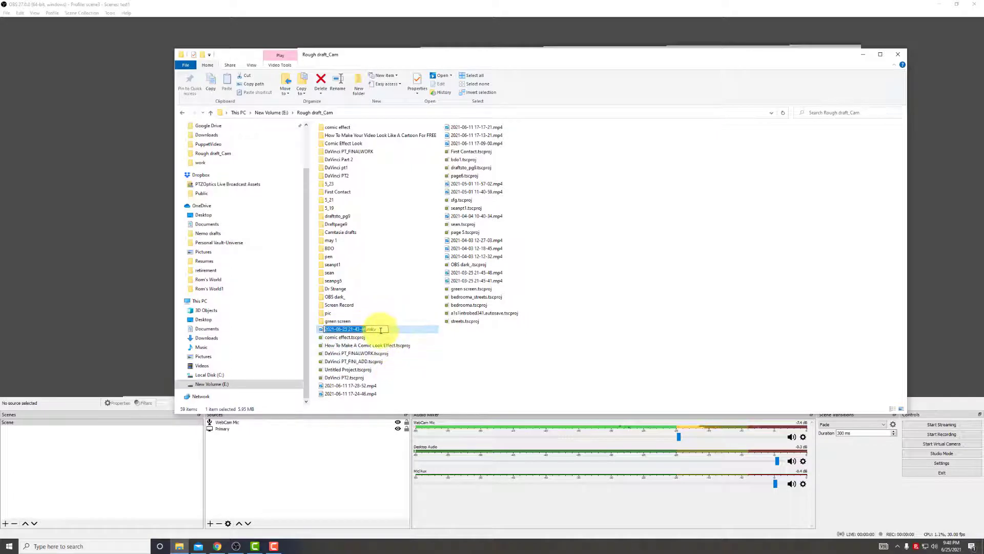
click(353, 329)
key(Return)
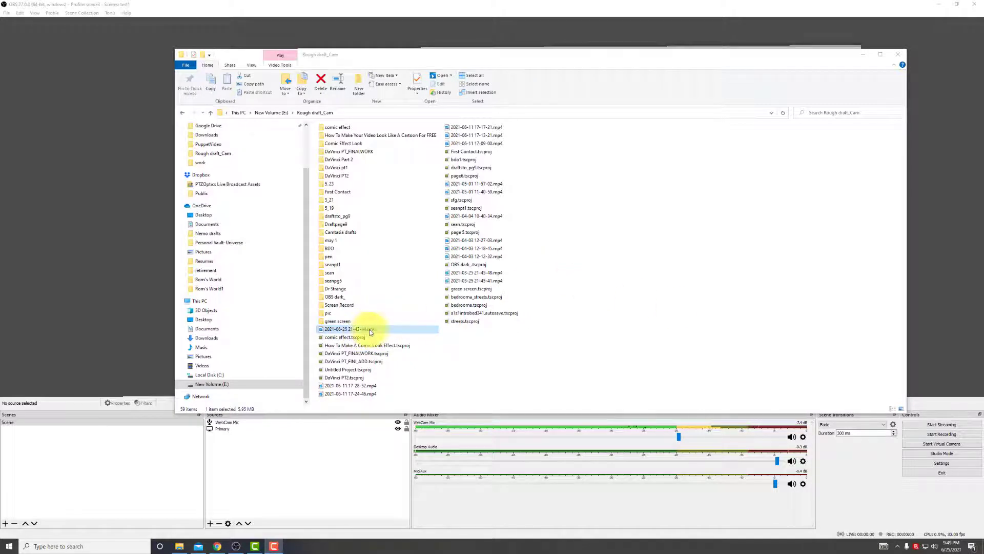
click(864, 56)
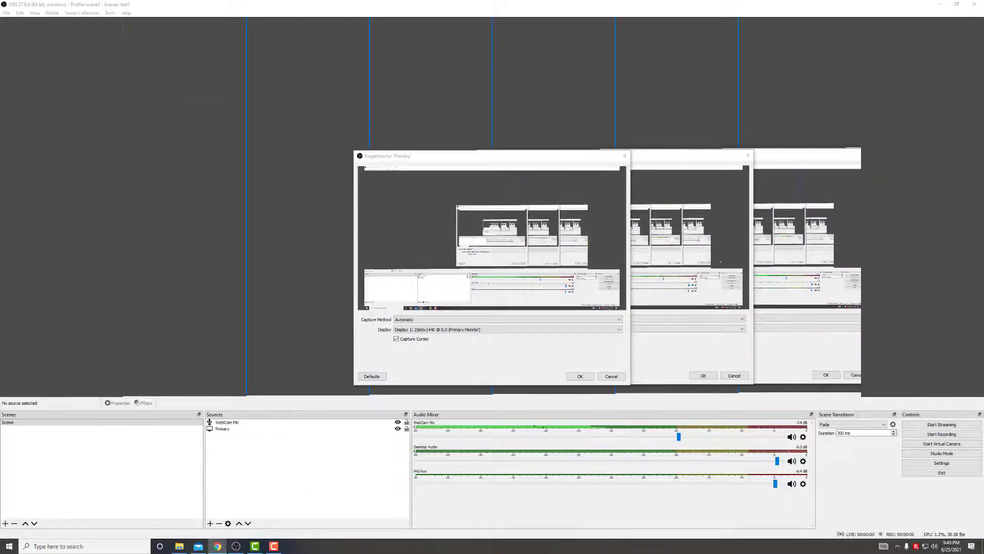
click(7, 13)
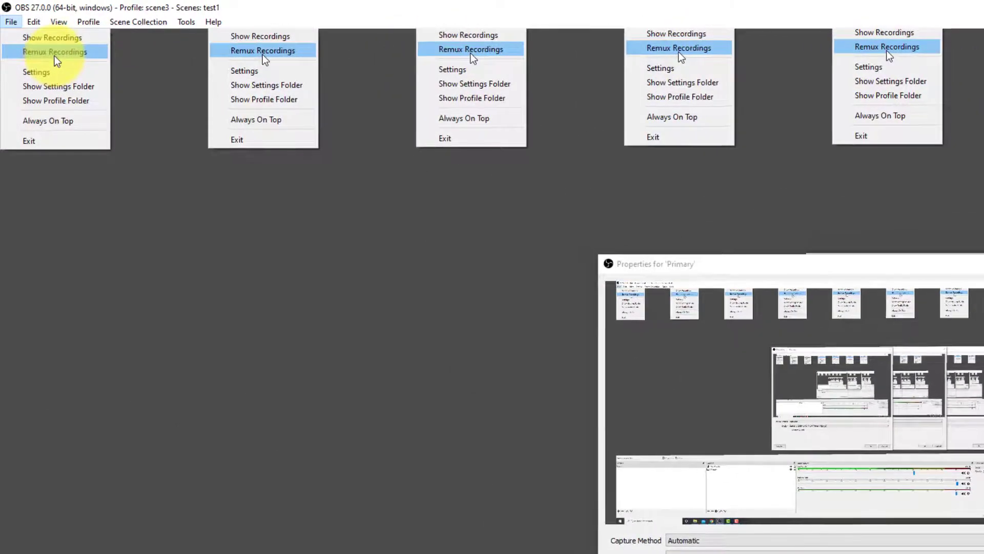
click(33, 33)
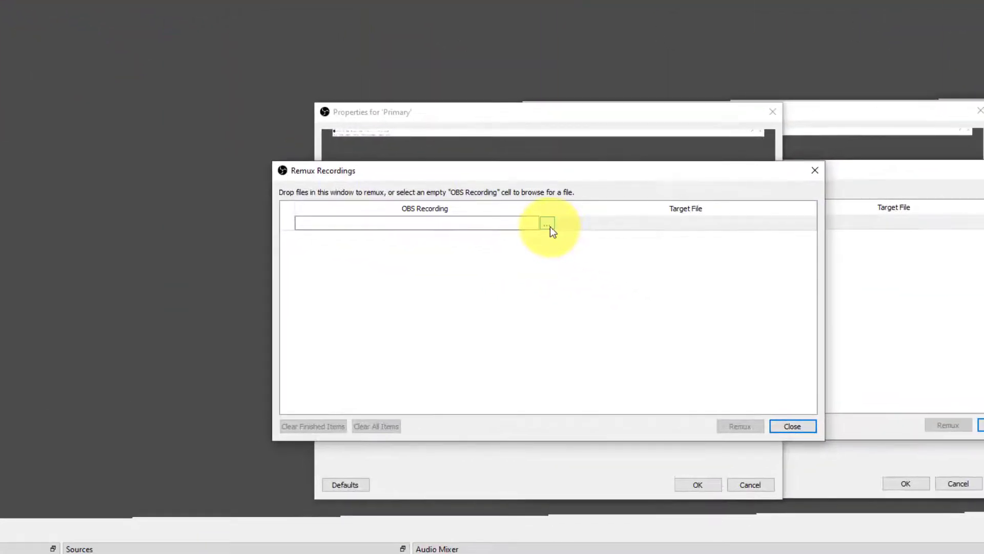
click(547, 224)
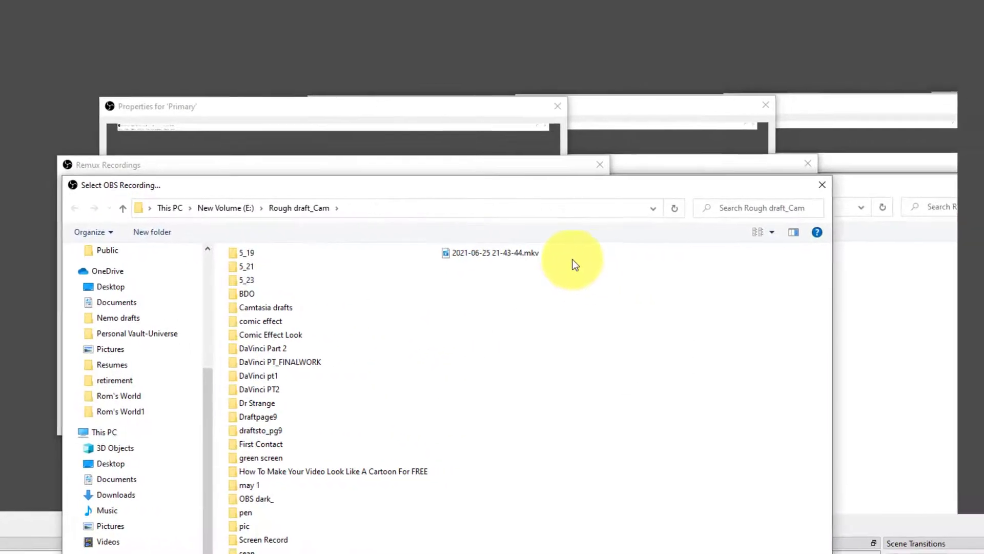
double_click(521, 254)
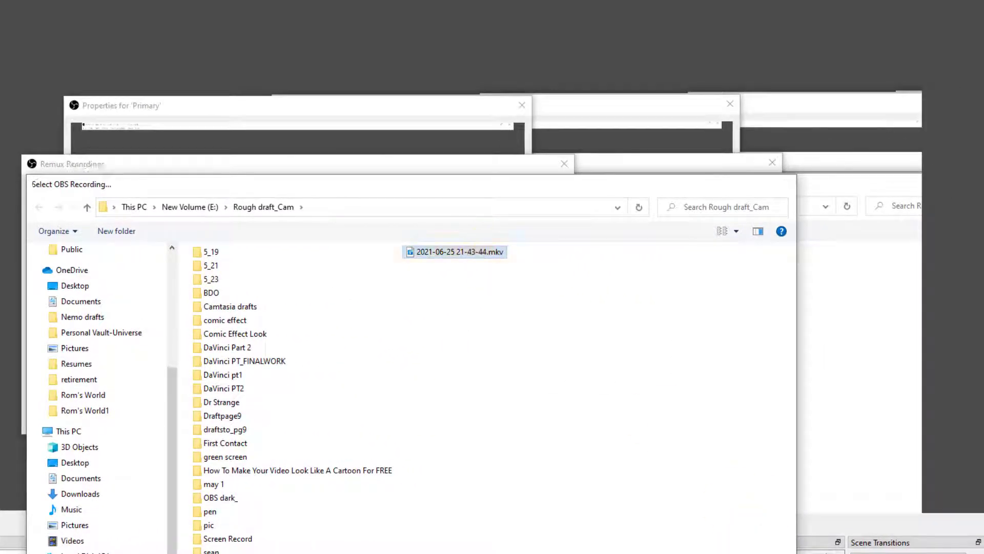
click(490, 420)
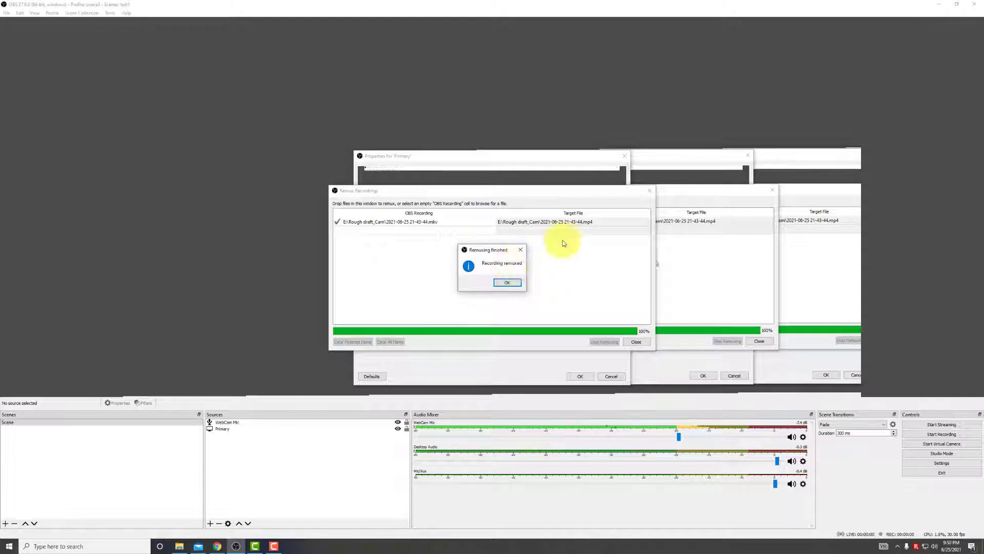
click(513, 284)
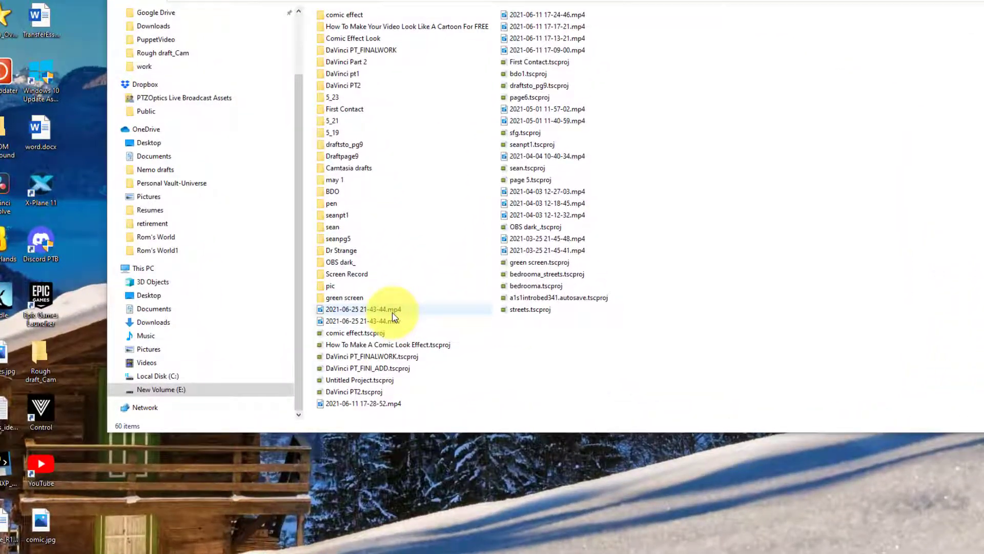
click(394, 313)
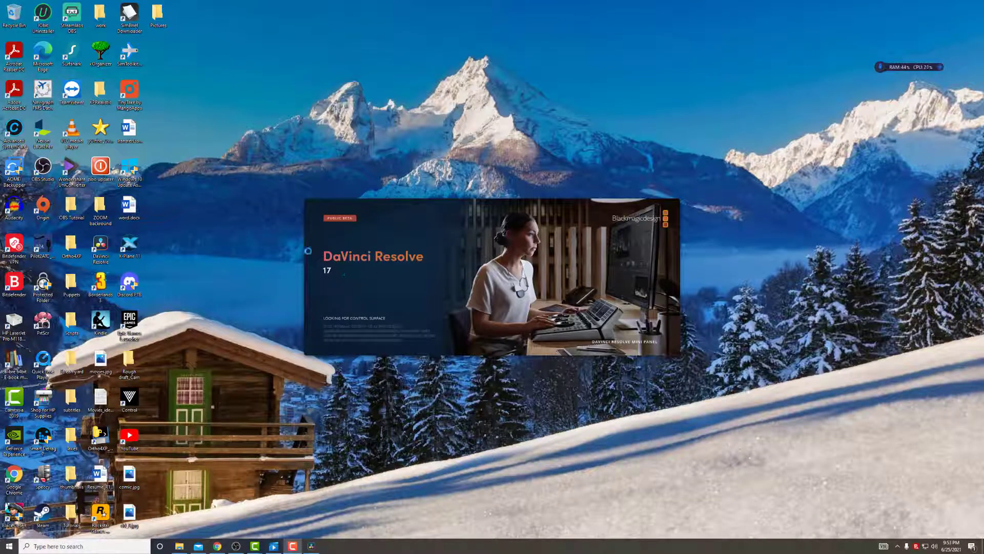
- Open Untitled Project from the Project Manager
click(400, 240)
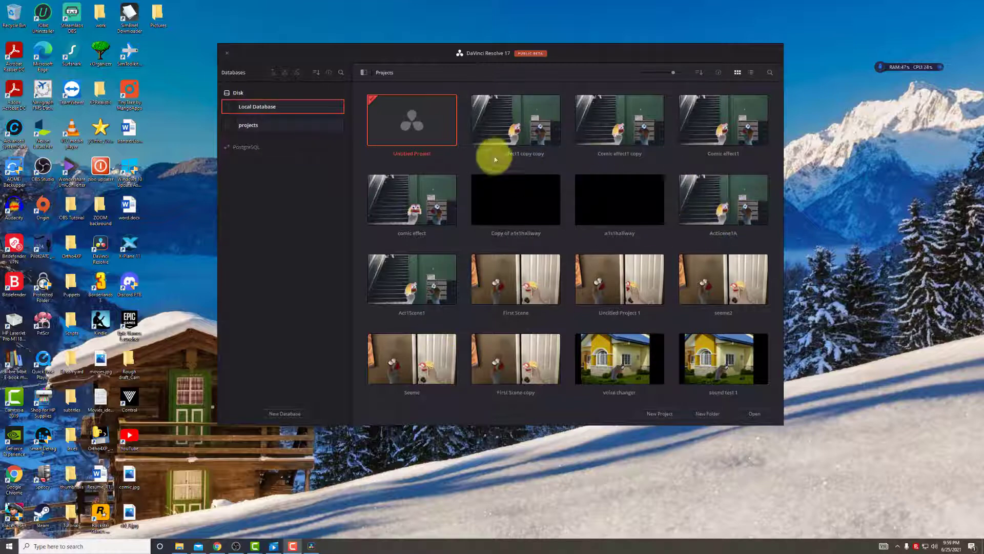
double_click(411, 133)
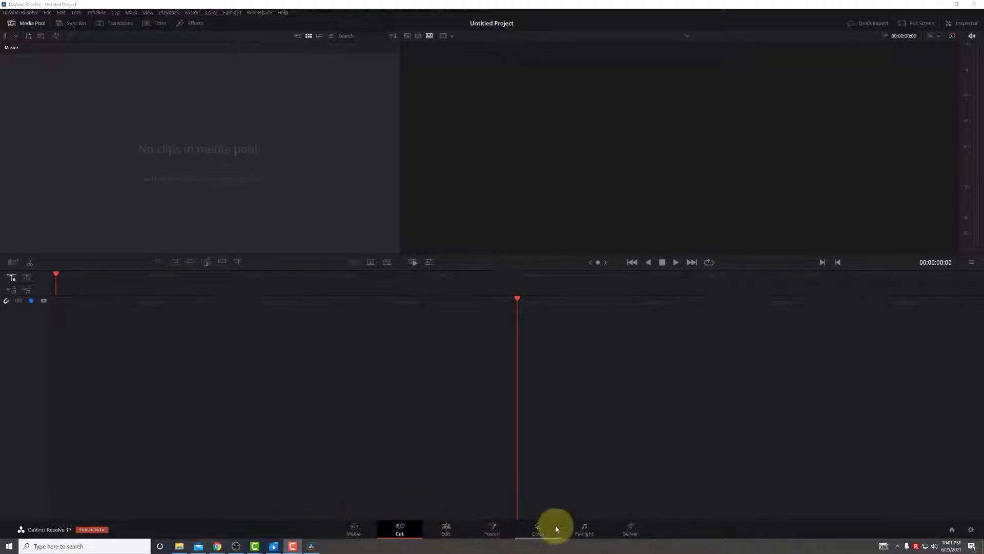
- On the Edit page, hide the media pool and effects library, and show the sound library and mixer
click(441, 526)
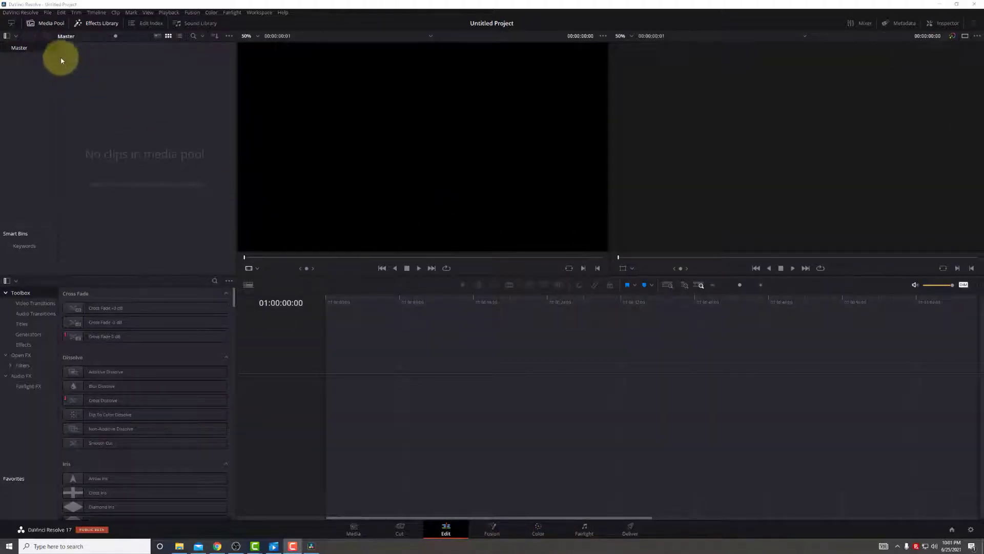
click(50, 24)
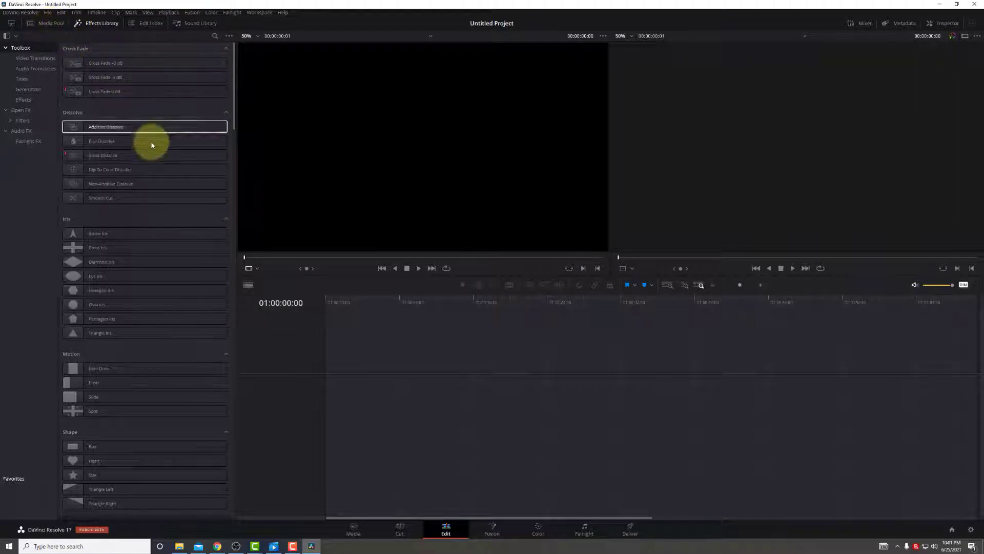
click(44, 23)
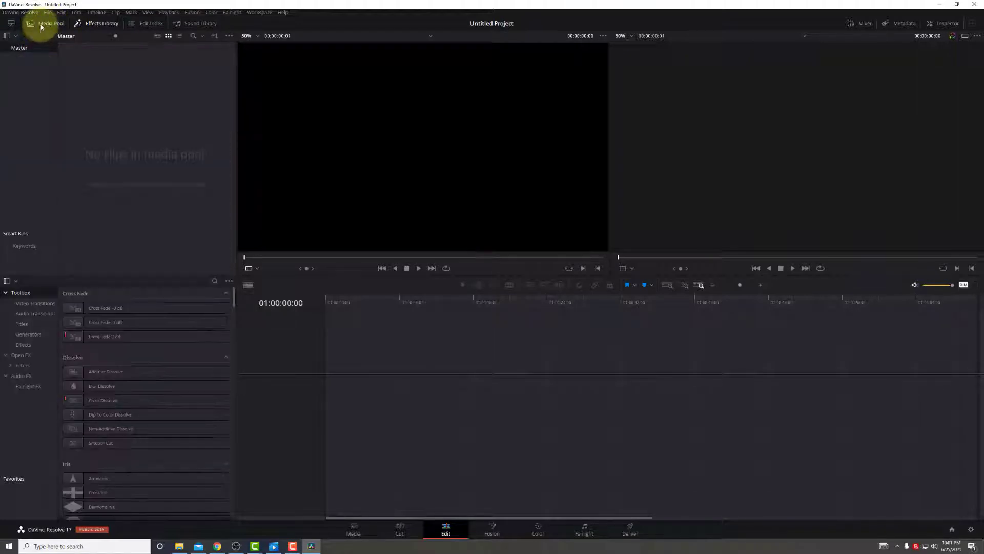
click(42, 24)
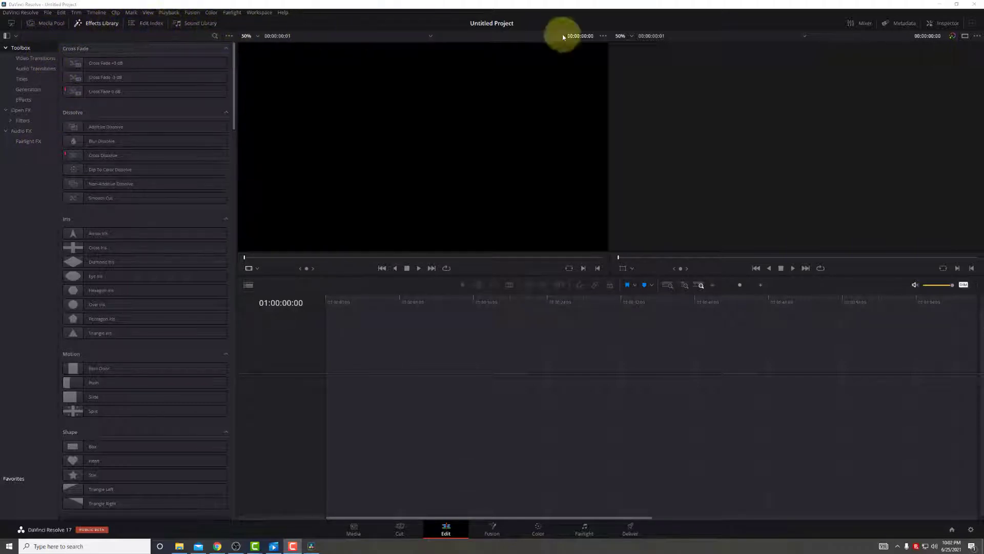
click(98, 23)
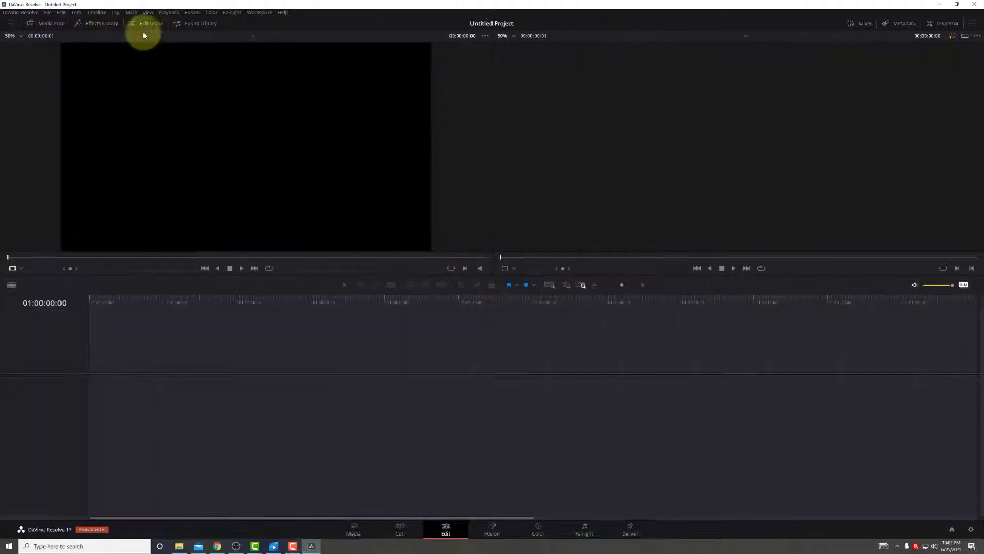
click(200, 24)
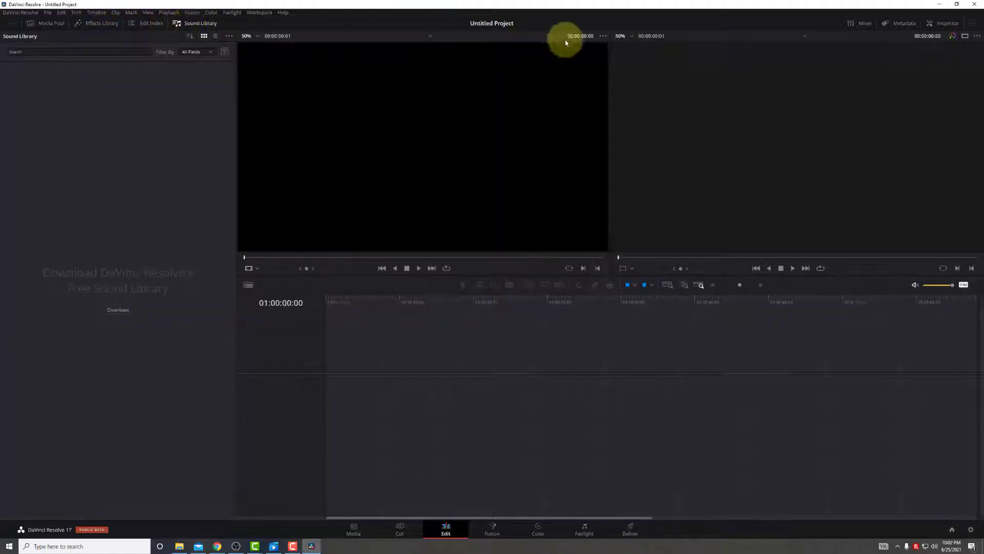
click(862, 23)
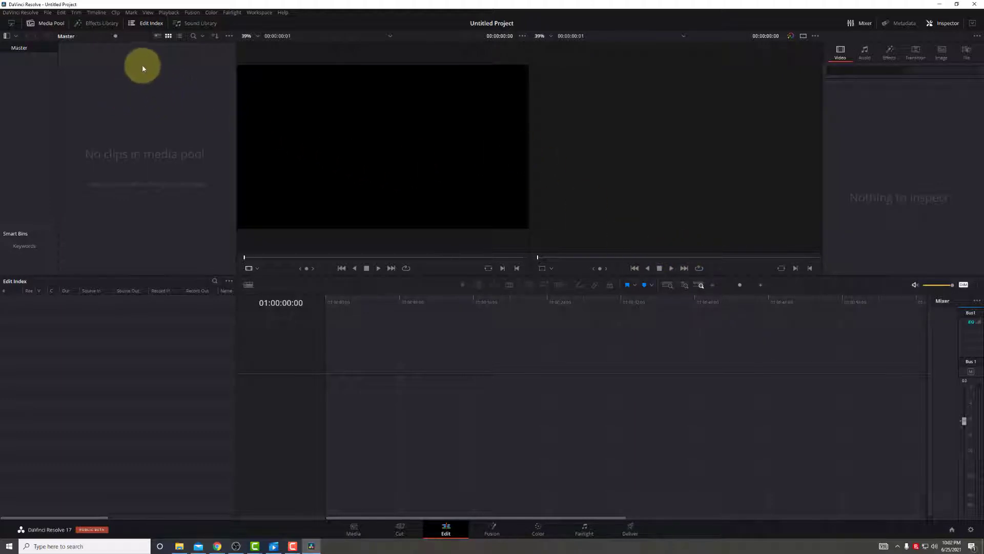
click(52, 25)
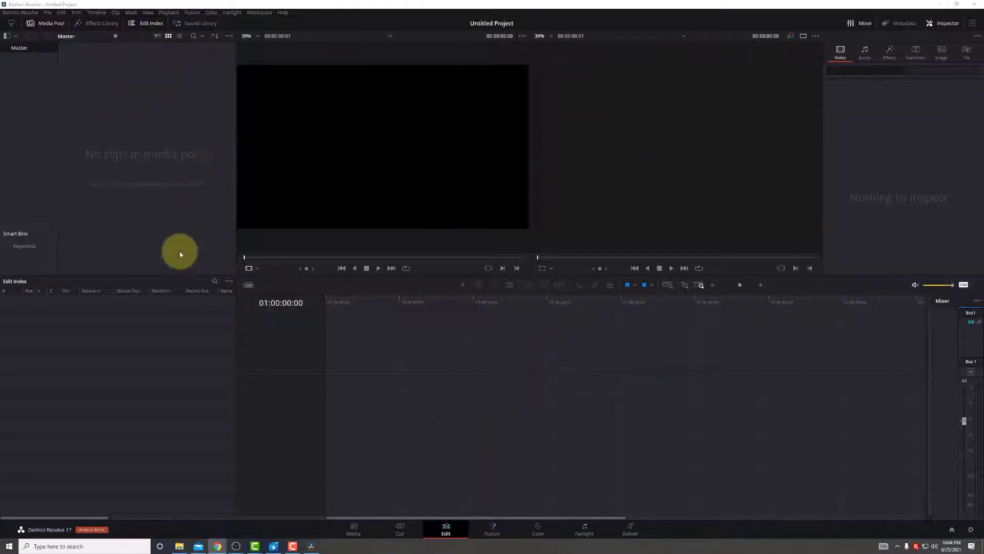
click(179, 547)
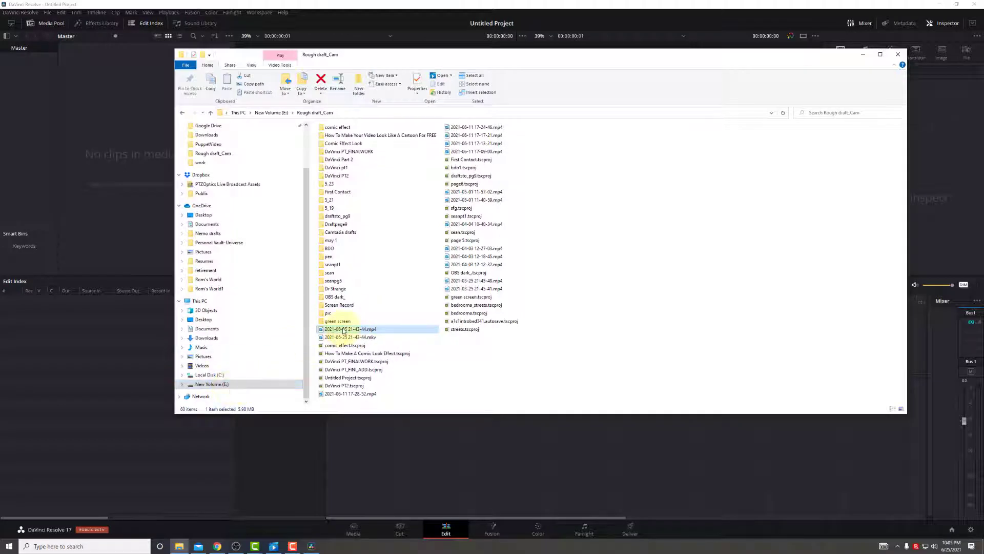
drag(345, 331, 123, 200)
click(934, 55)
right_click(144, 127)
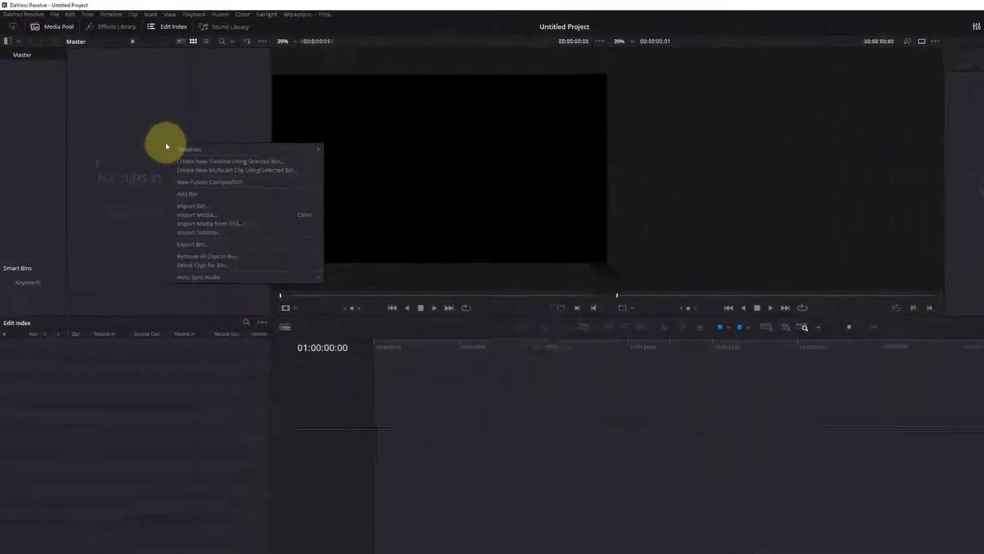
click(201, 219)
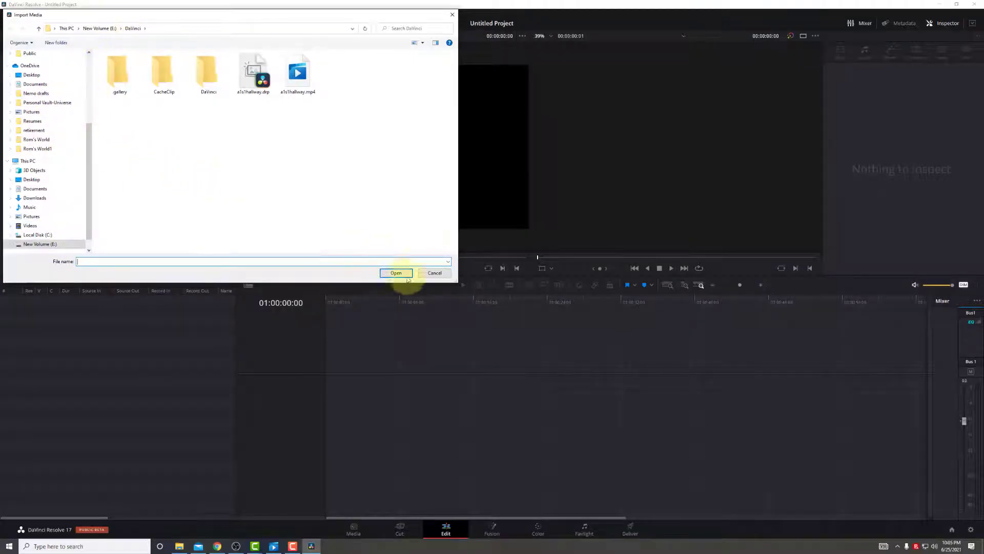
click(432, 274)
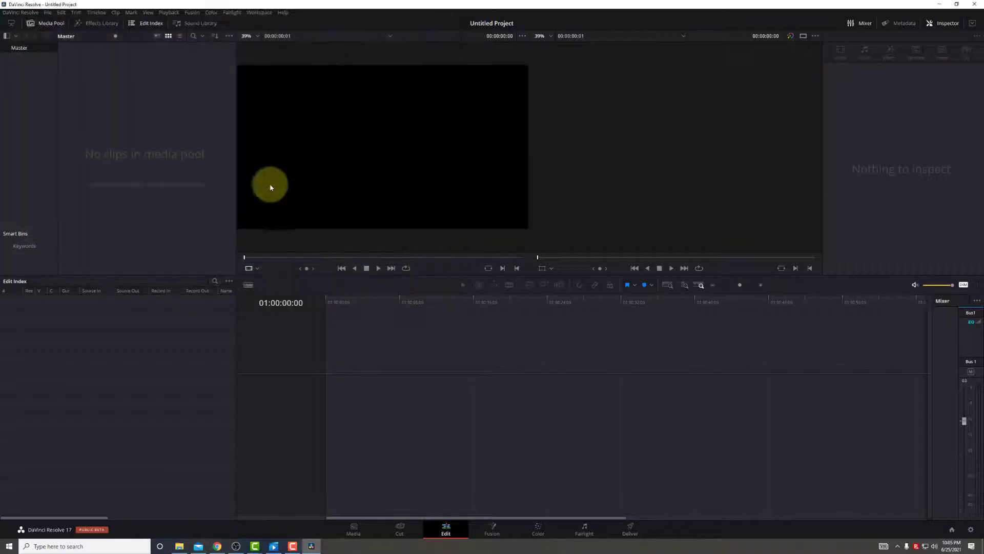
click(198, 546)
drag(375, 329, 129, 195)
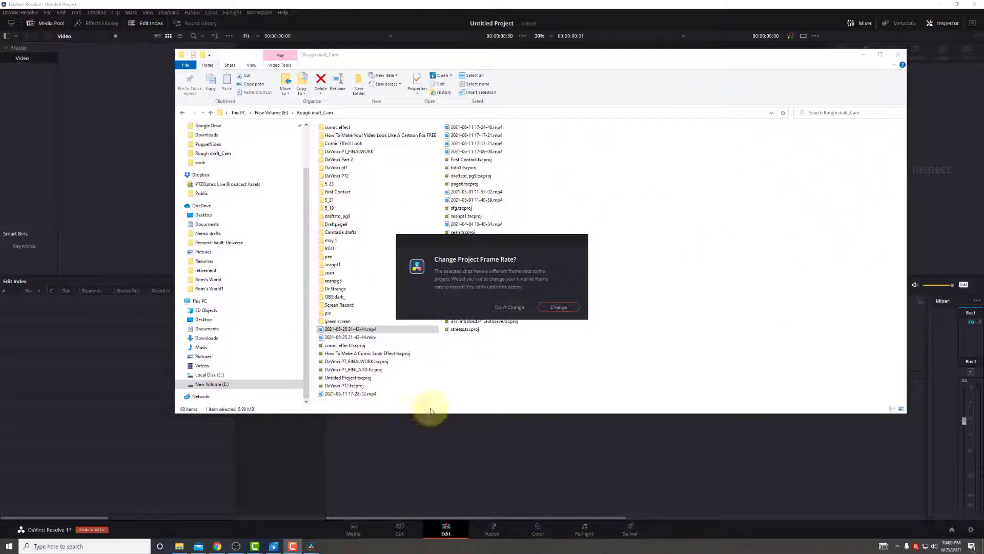
- Accept the clips' frame rate, show Media Pool clips as thumbnails, and open Project Settings
click(558, 308)
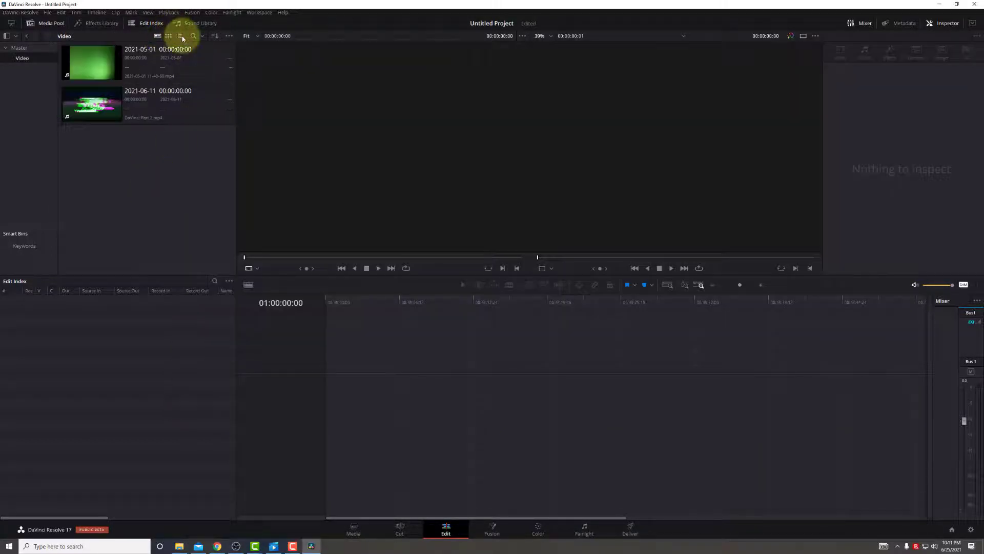
click(179, 36)
click(157, 36)
click(168, 36)
click(179, 36)
click(93, 63)
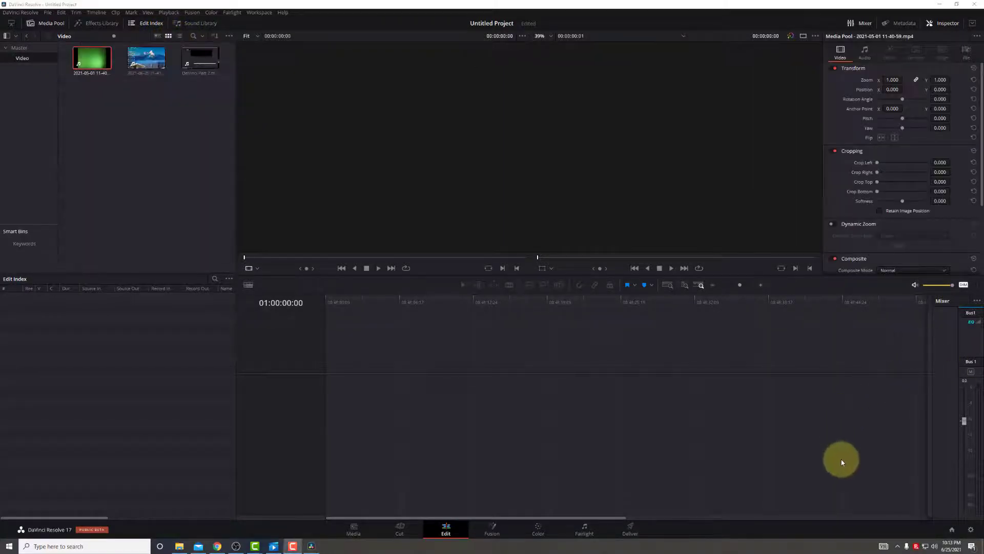
click(971, 529)
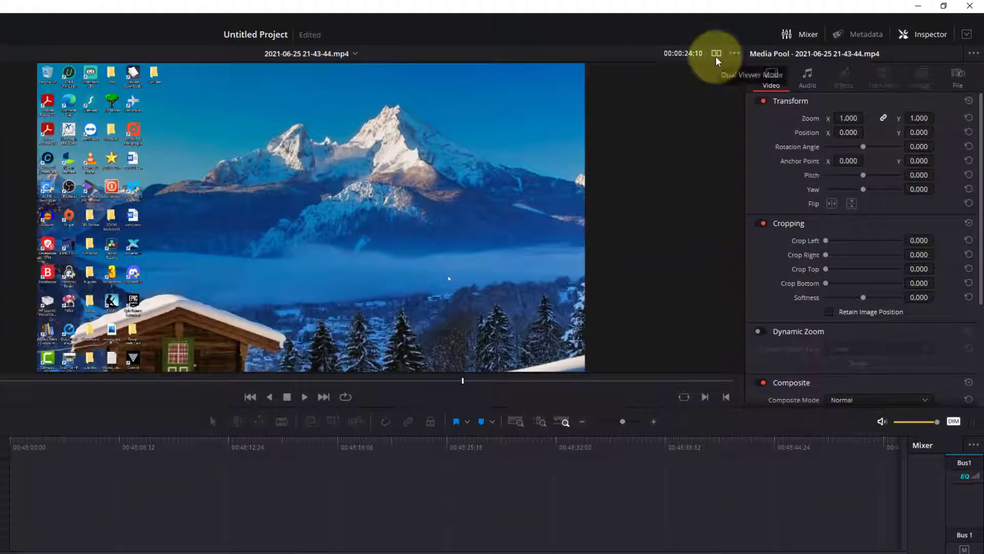
- Switch to dual viewer mode and scrub the source viewer back toward the recording's start
click(716, 54)
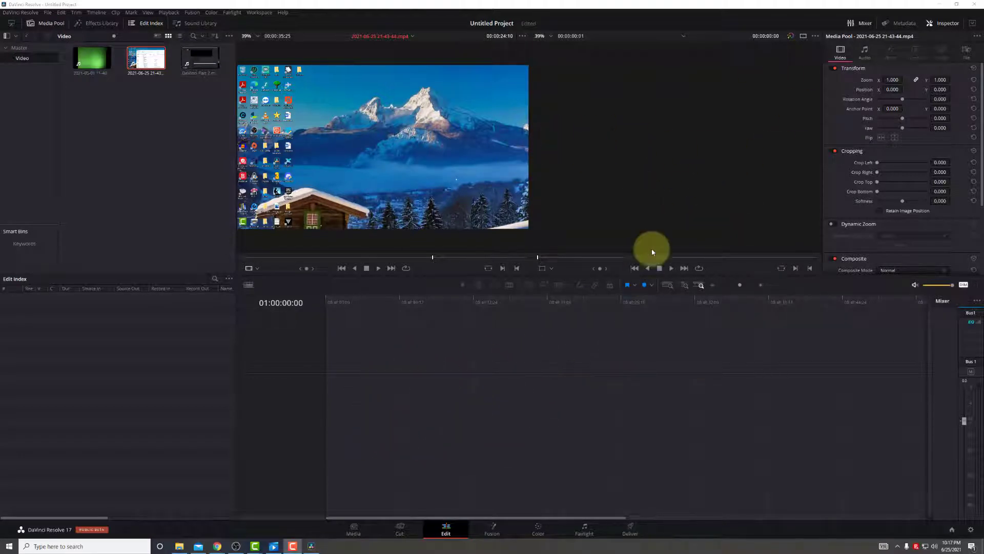
click(329, 257)
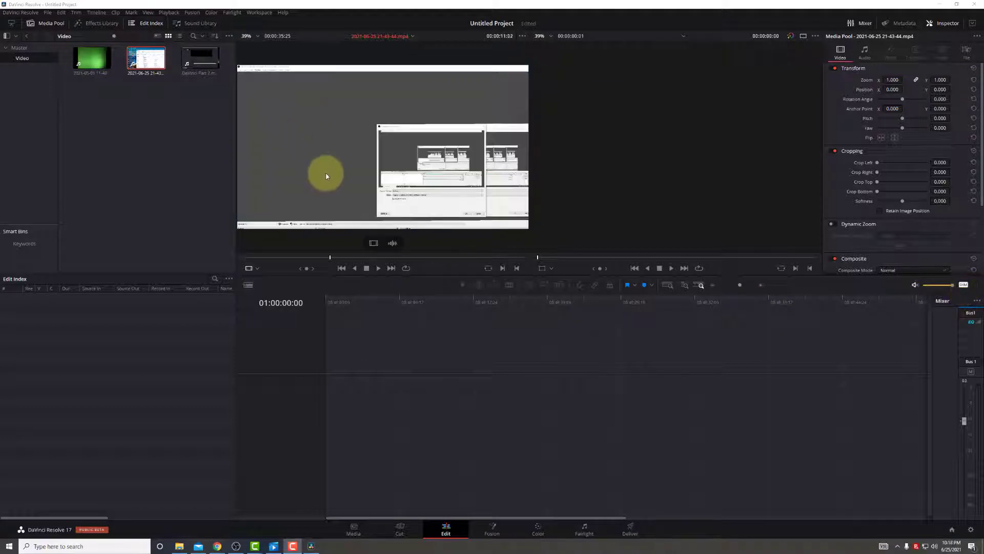
drag(331, 262, 246, 262)
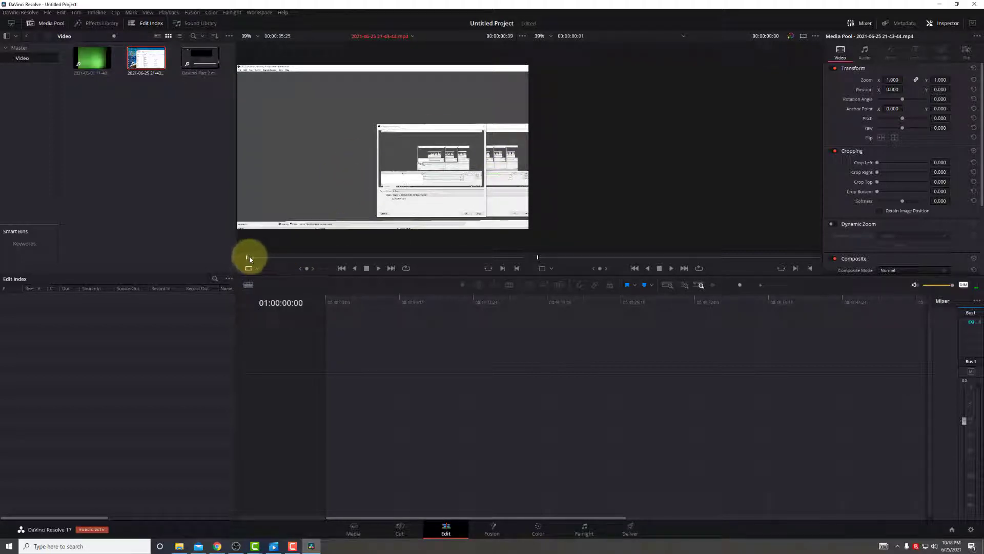
drag(256, 258, 285, 258)
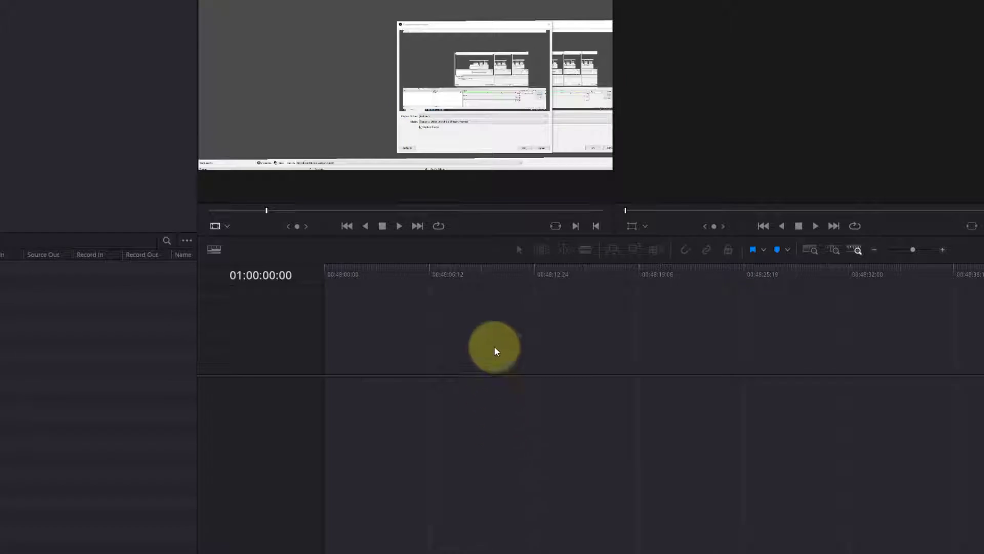
mouse_move(403, 171)
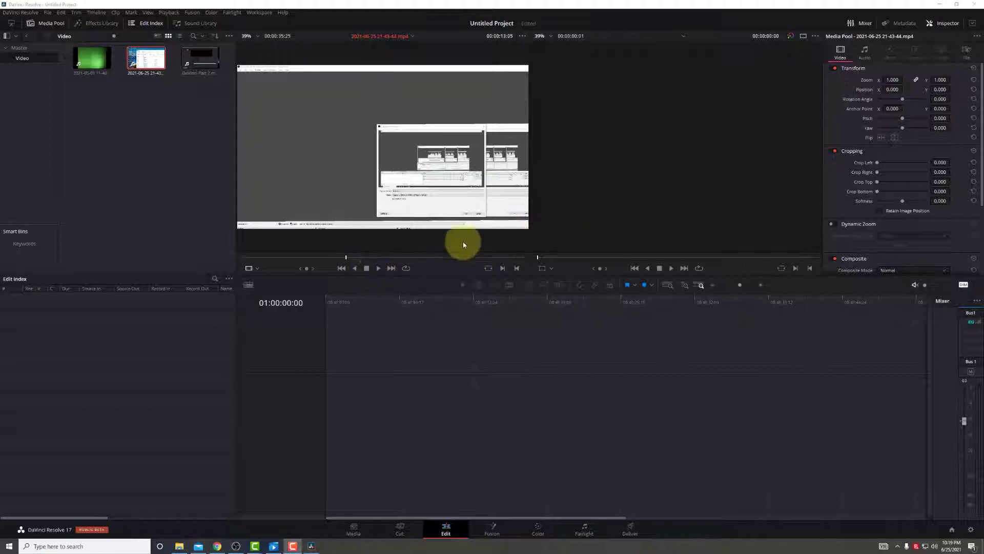
- Preview the recording in the source viewer and drag it onto Video 1 and Audio 1
click(314, 263)
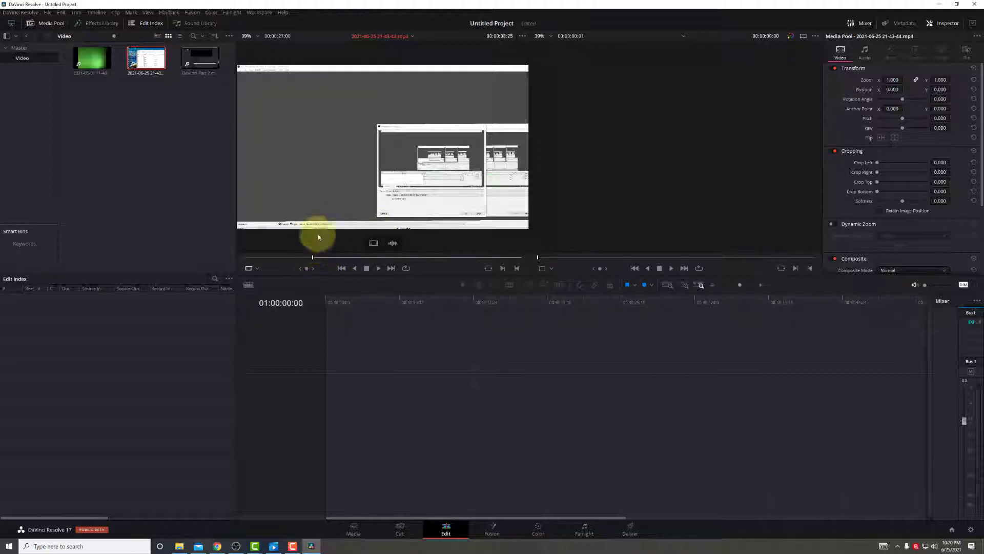
key(space)
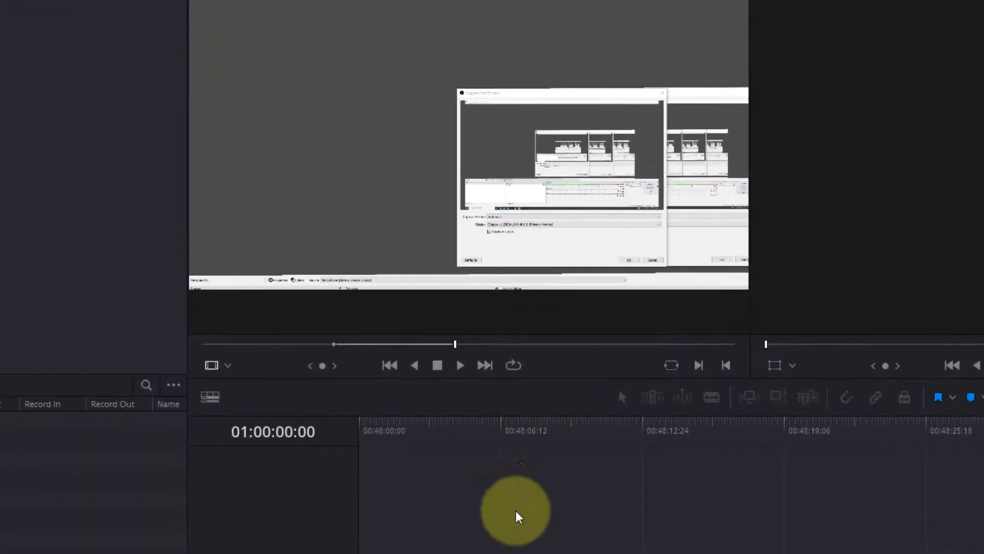
drag(561, 201, 457, 553)
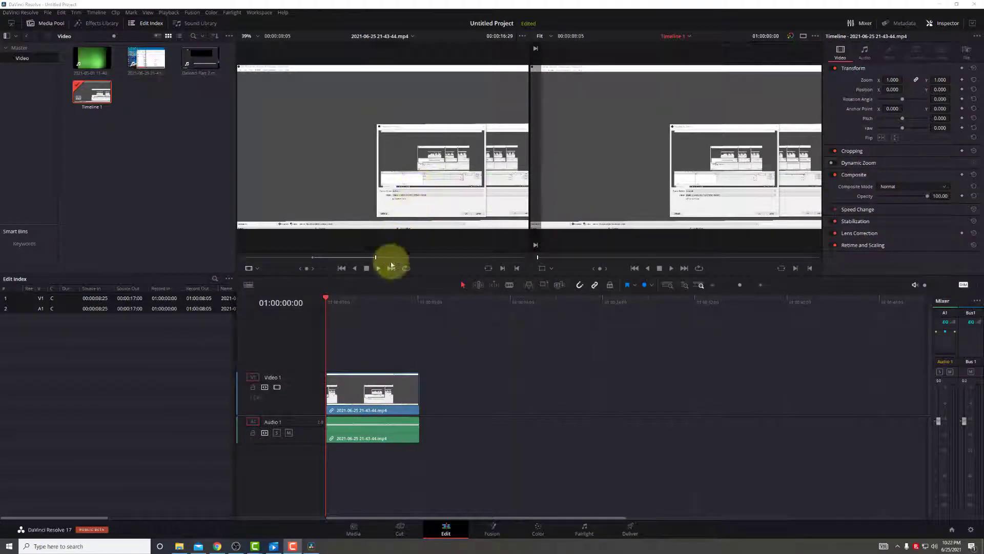
- Add a video-only copy on Video 2, move it to the start, then clear the timeline
drag(375, 249, 339, 352)
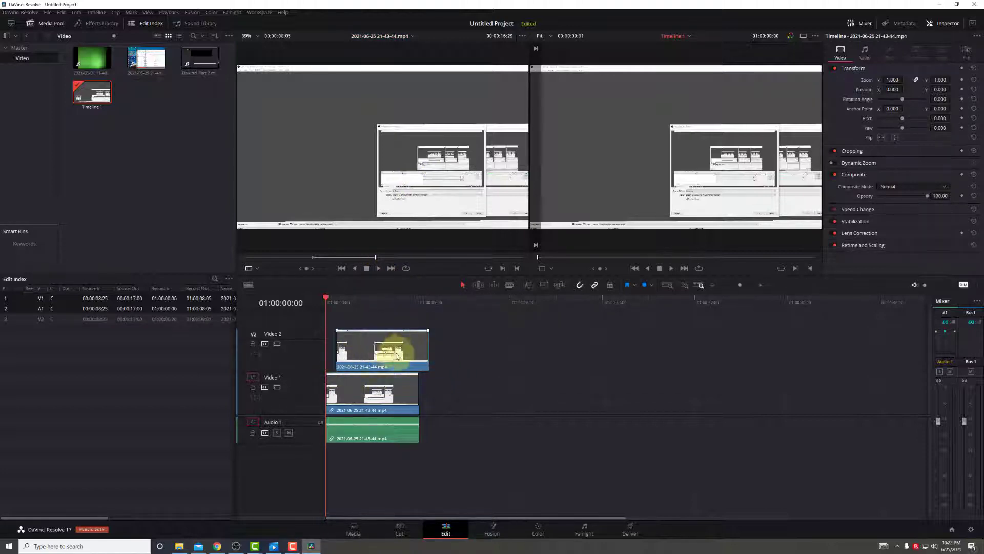
drag(414, 352, 370, 366)
key(ctrl+a)
key(Delete)
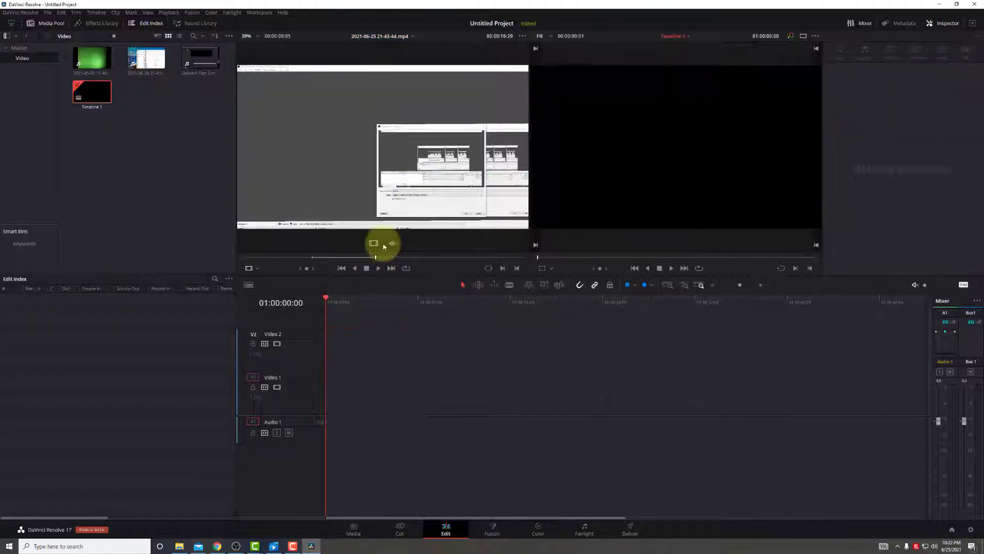
- Put the recording back on Video 1 and Audio 1, then add and delete an Audio 2 copy
drag(413, 194, 325, 416)
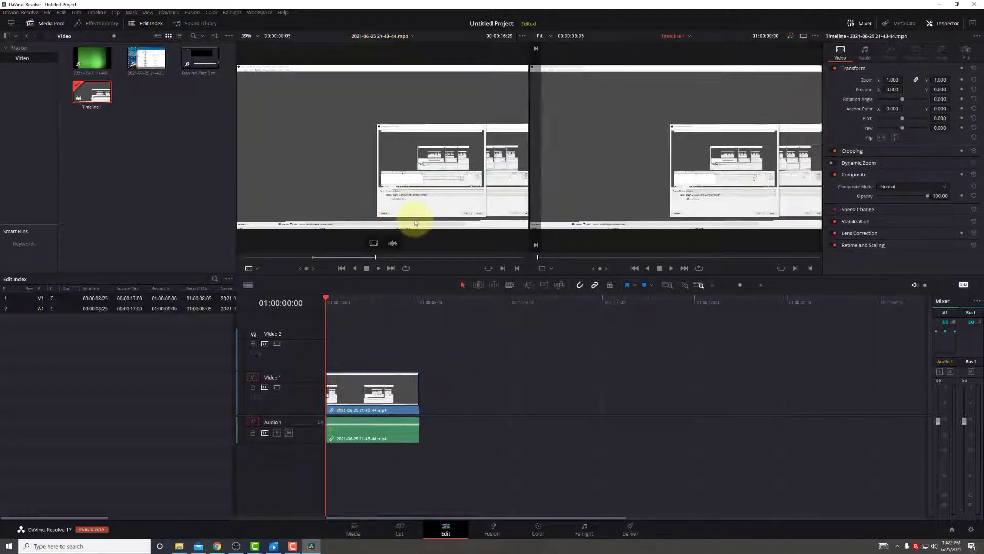
mouse_move(390, 244)
drag(392, 244, 330, 460)
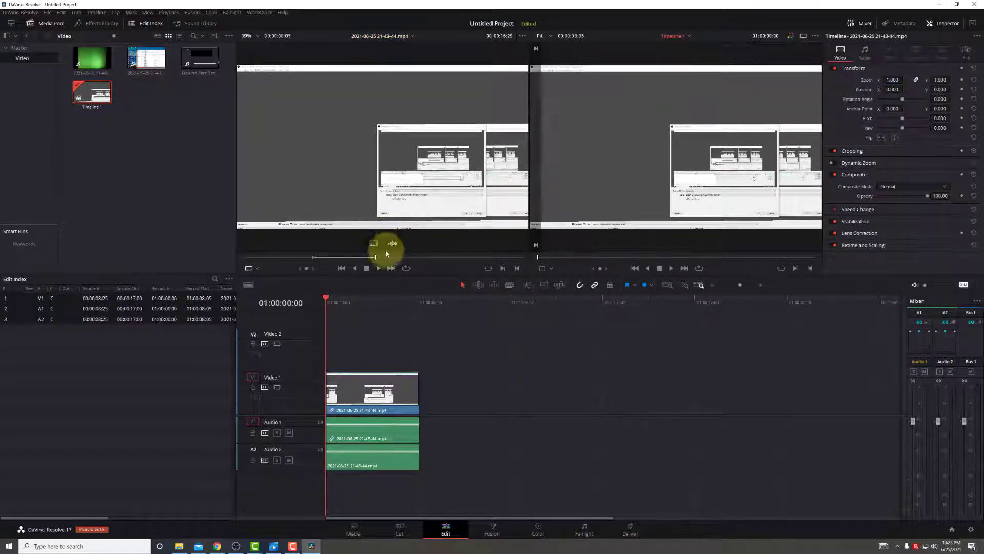
click(373, 459)
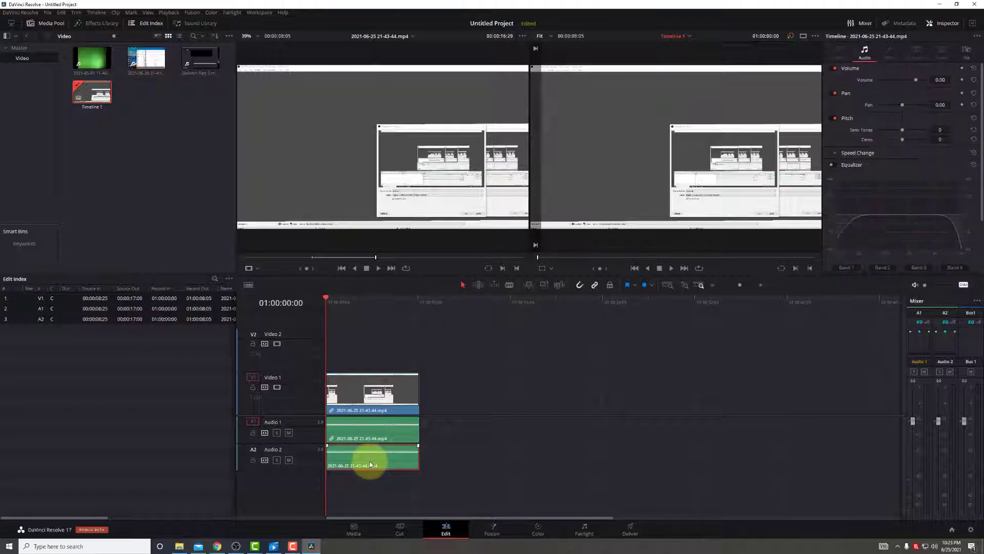
key(Delete)
- Browse the File menu, then select the third Media Pool clip to view its Inspector audio settings
drag(403, 154, 161, 8)
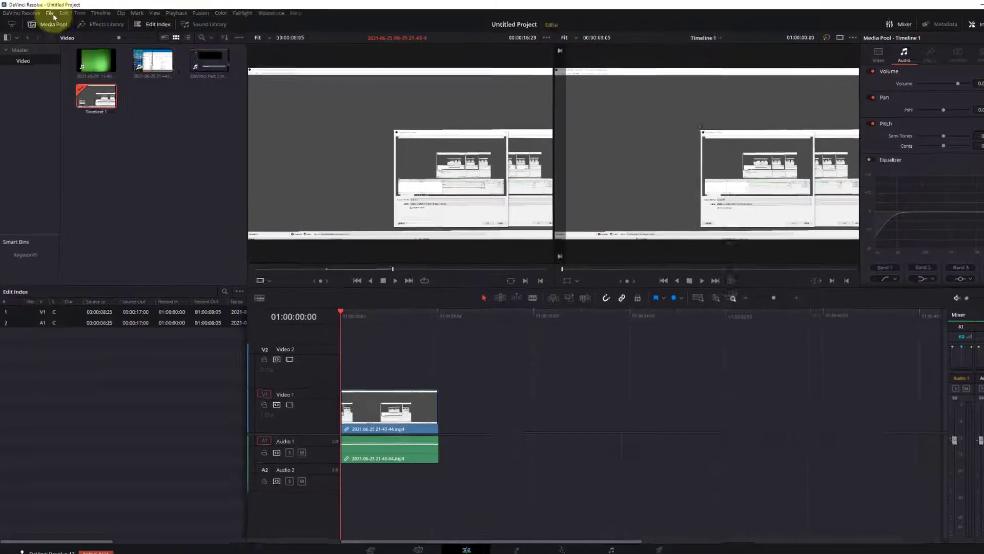
click(53, 17)
mouse_move(62, 13)
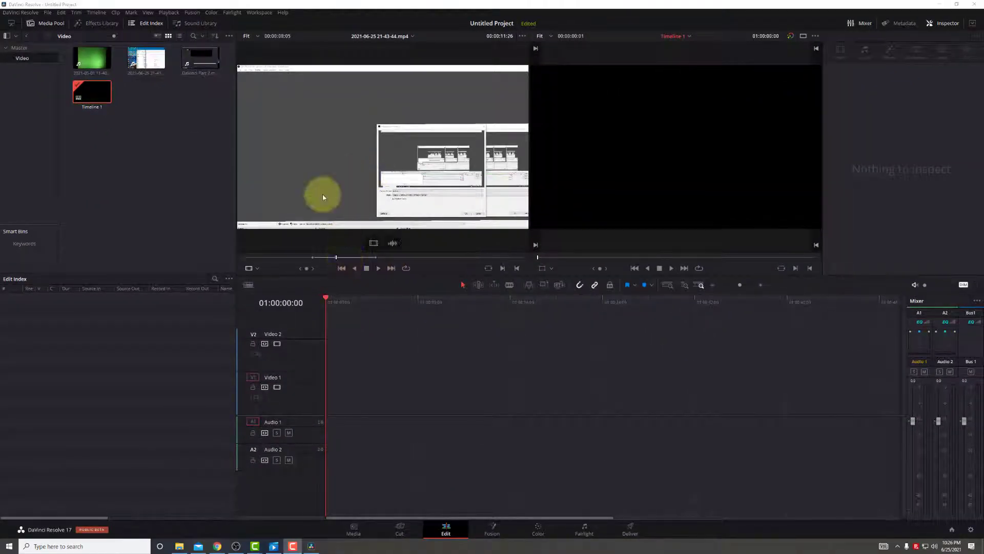
click(199, 58)
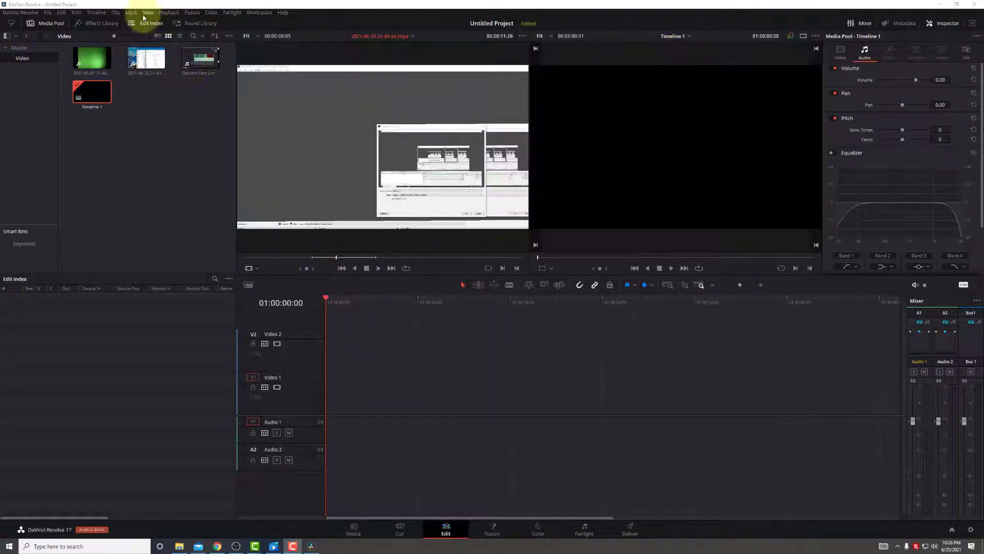
- Clear the source out point with Mark > Clear Out and drag the full 00:00:35:25 clip onto V1/A1
click(131, 12)
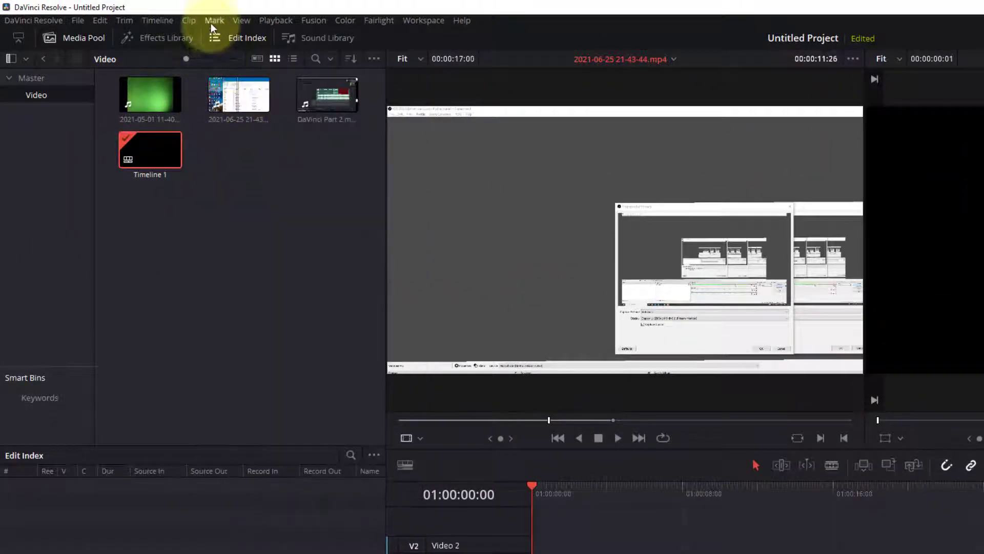
click(213, 21)
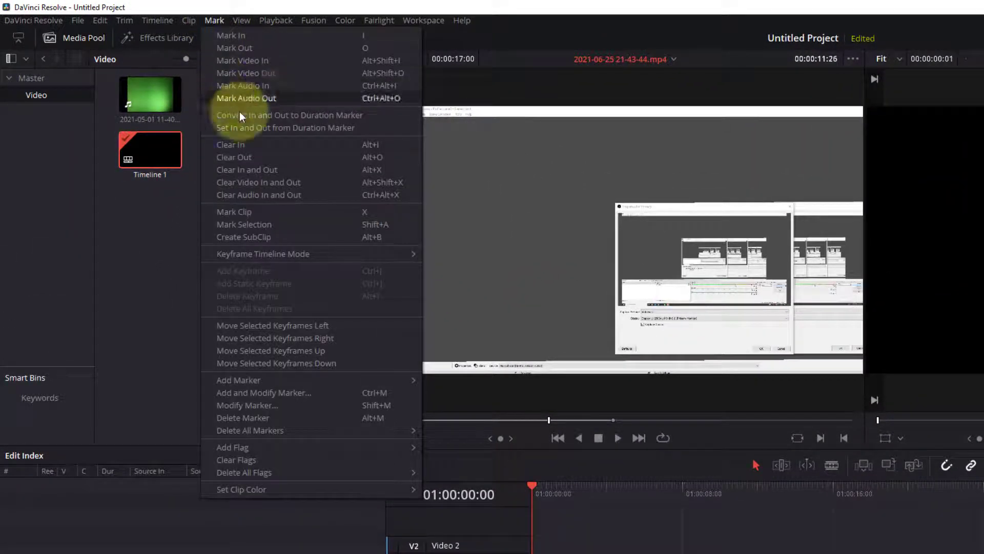
click(249, 156)
drag(632, 340, 684, 553)
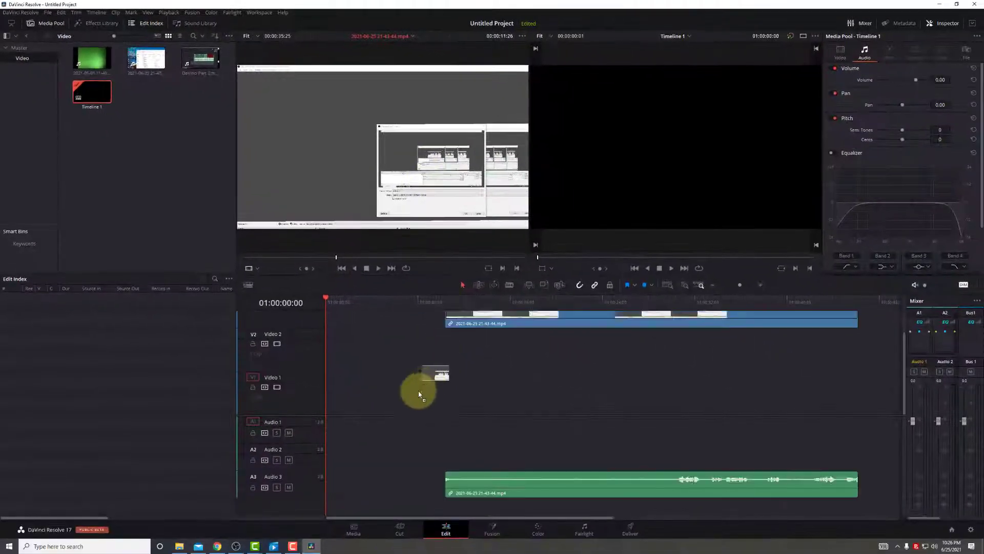
drag(419, 393, 330, 413)
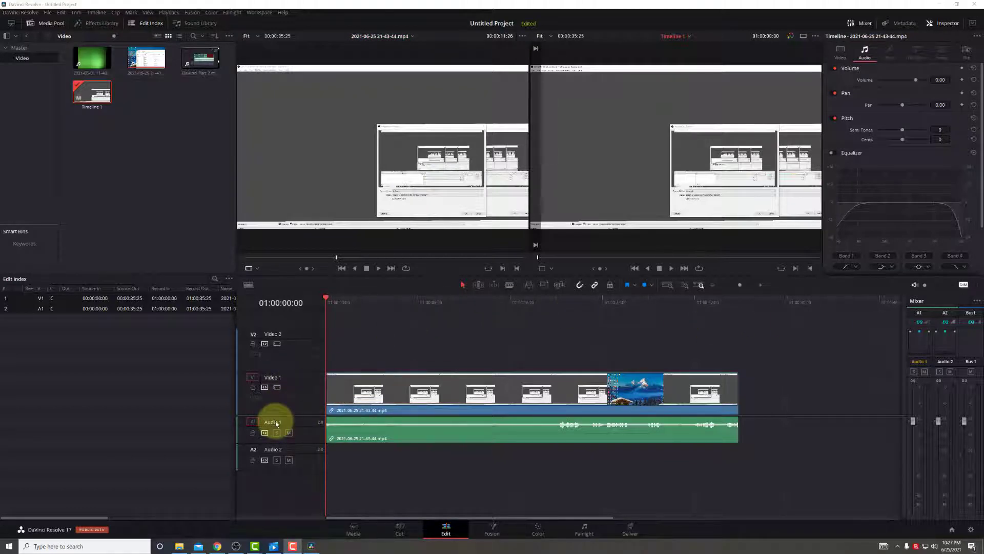
- Undo, redo and trim the clip end to compare lengths, keeping the 17-second version ending at 01:00:17:00
key(ctrl+z)
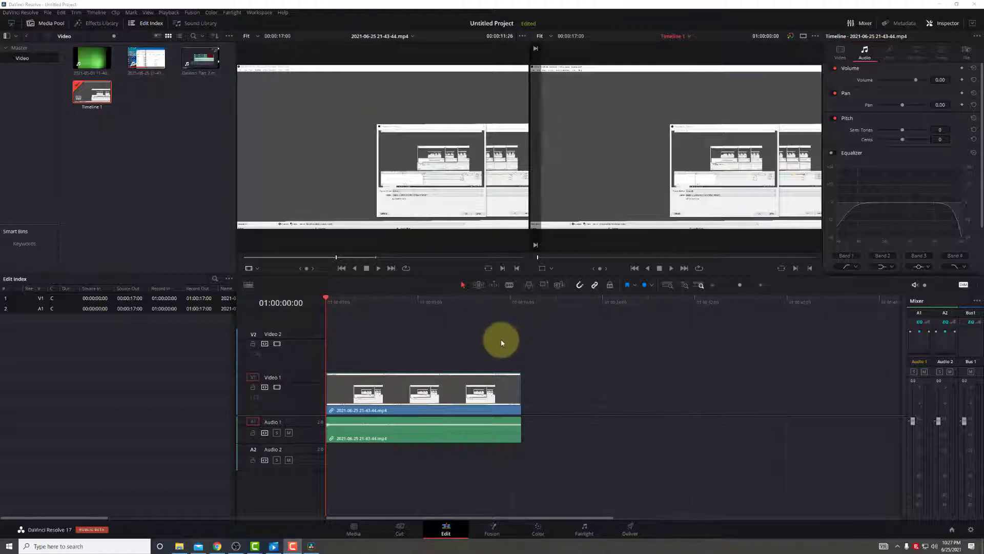
key(ctrl+shift+z)
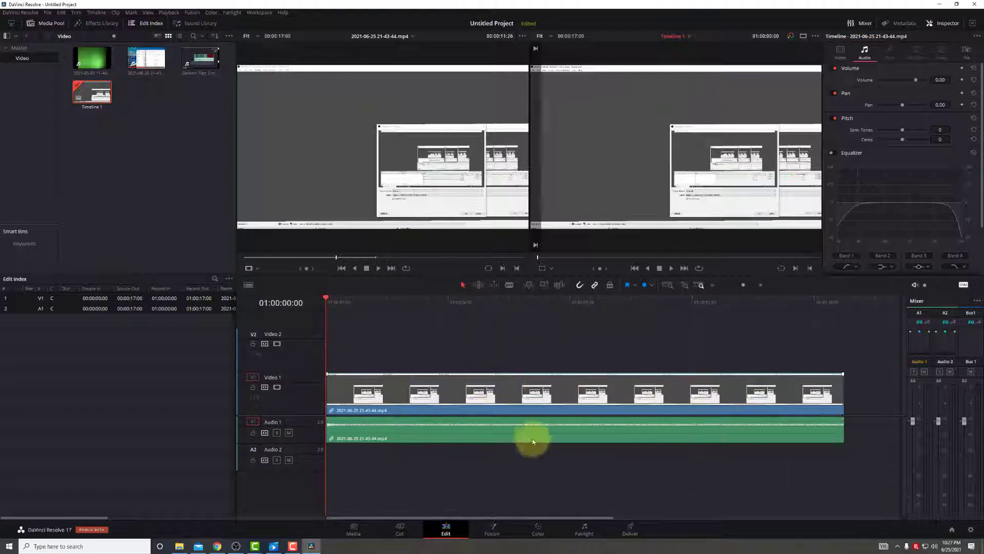
key(ctrl+z)
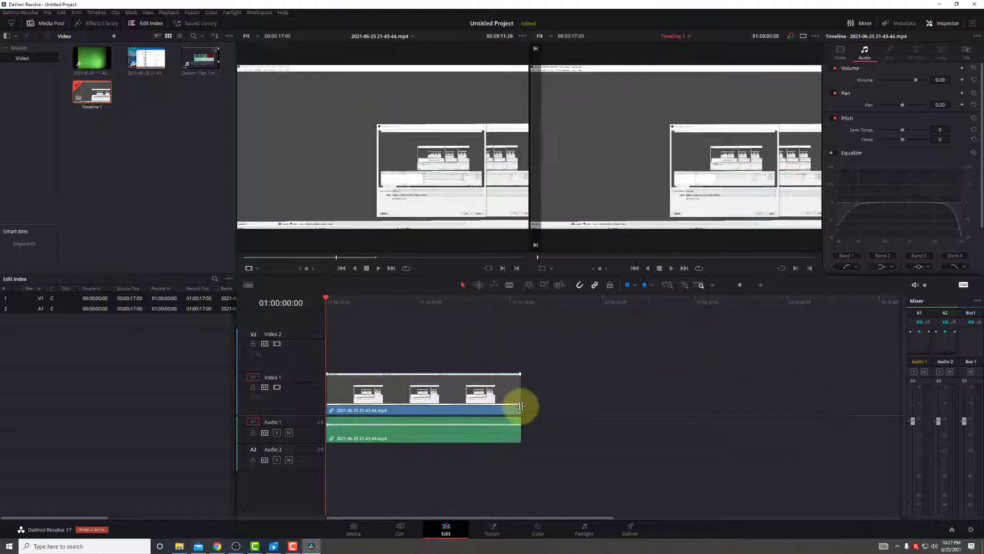
drag(521, 406, 738, 409)
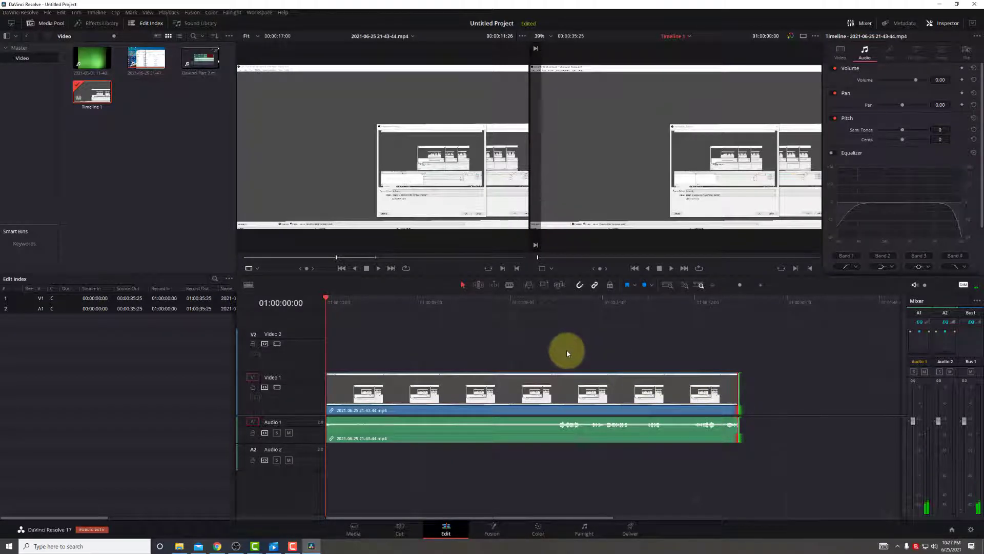
key(ctrl+z)
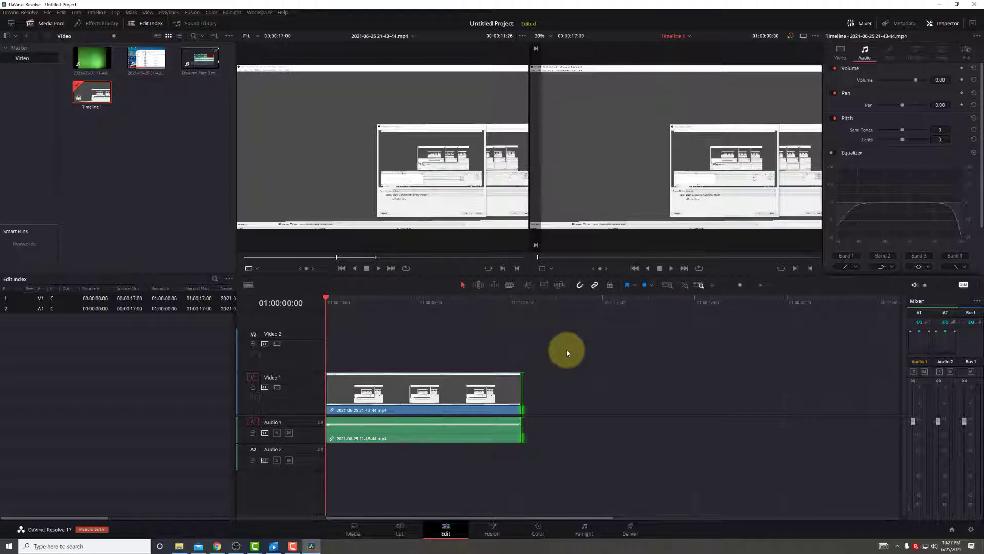
key(ctrl+z)
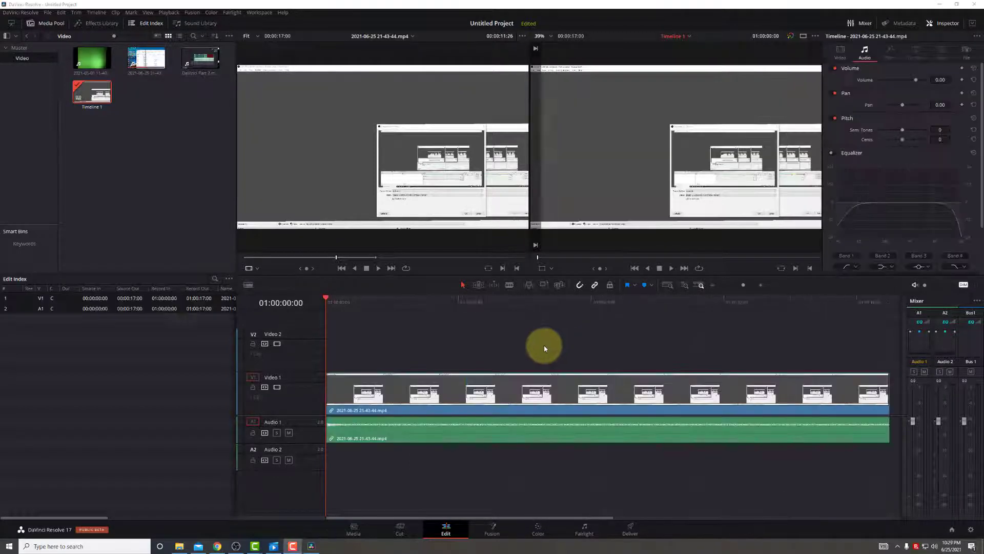
scroll(544, 346, up, 3)
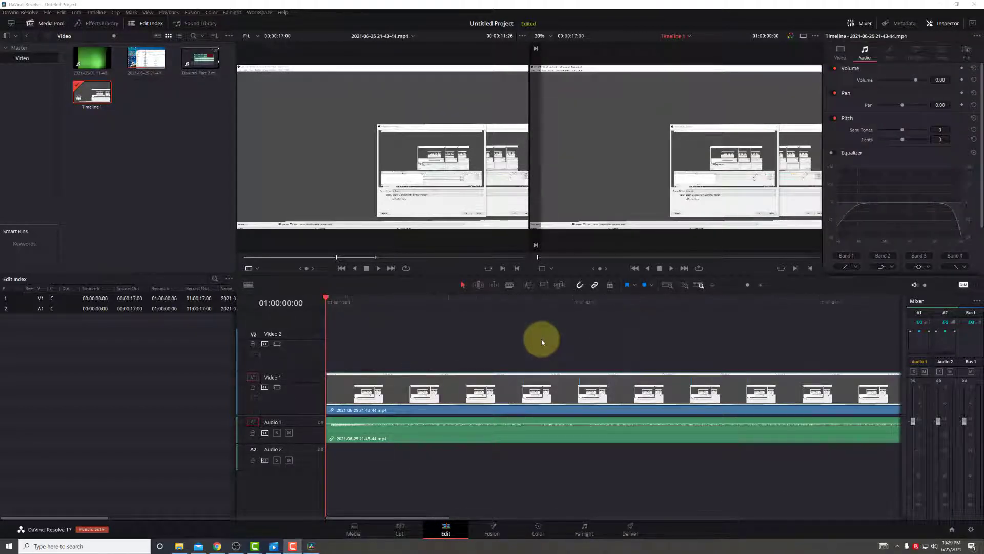
scroll(542, 342, down, 1)
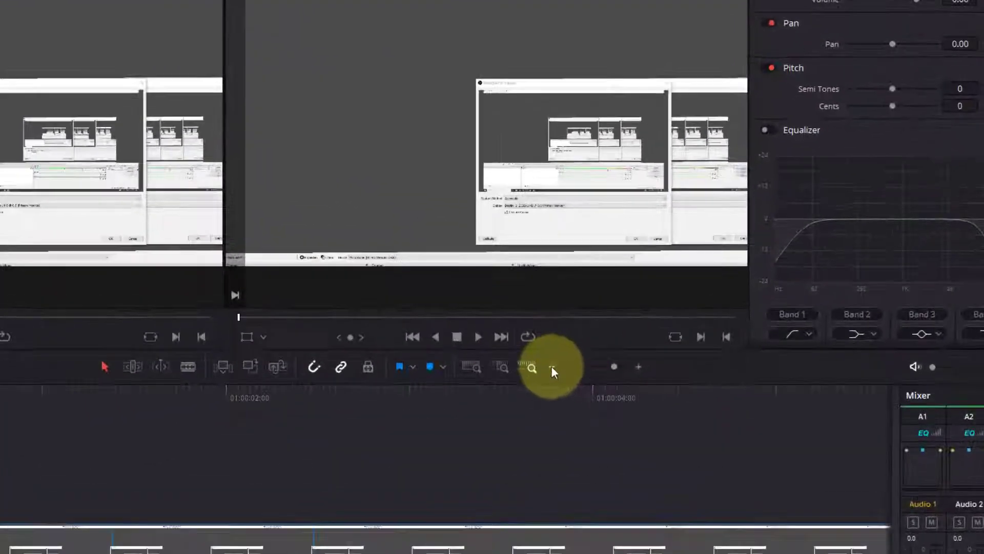
drag(614, 367, 652, 350)
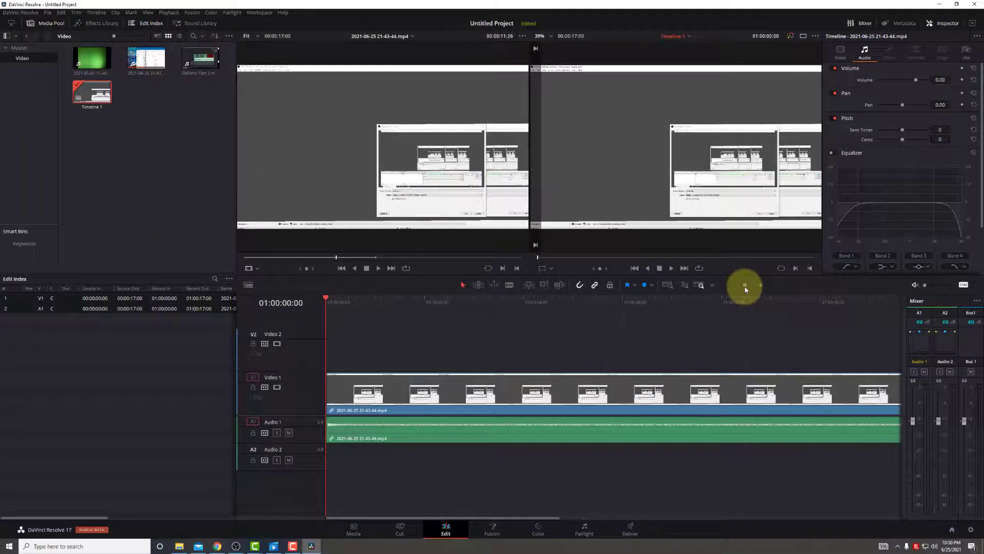
drag(746, 290, 743, 289)
- Turn on Stacked Timelines and cycle the video clip views, settling on filmstrip thumbnails
click(251, 287)
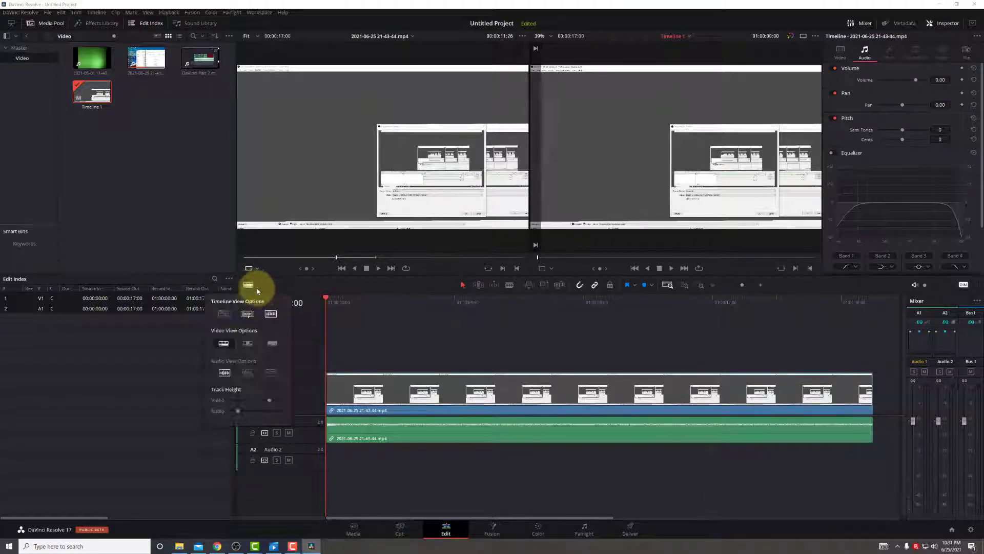
click(226, 312)
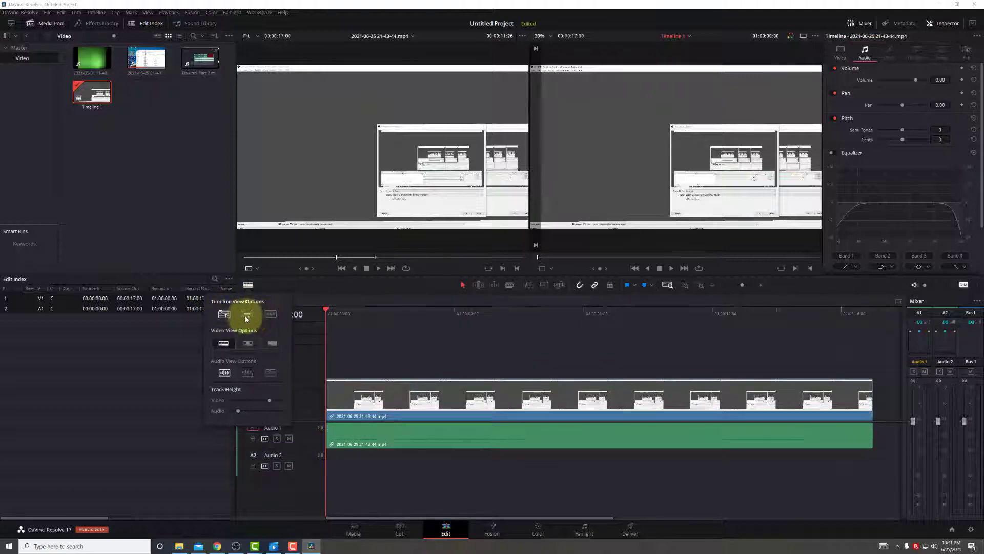
click(248, 343)
click(223, 343)
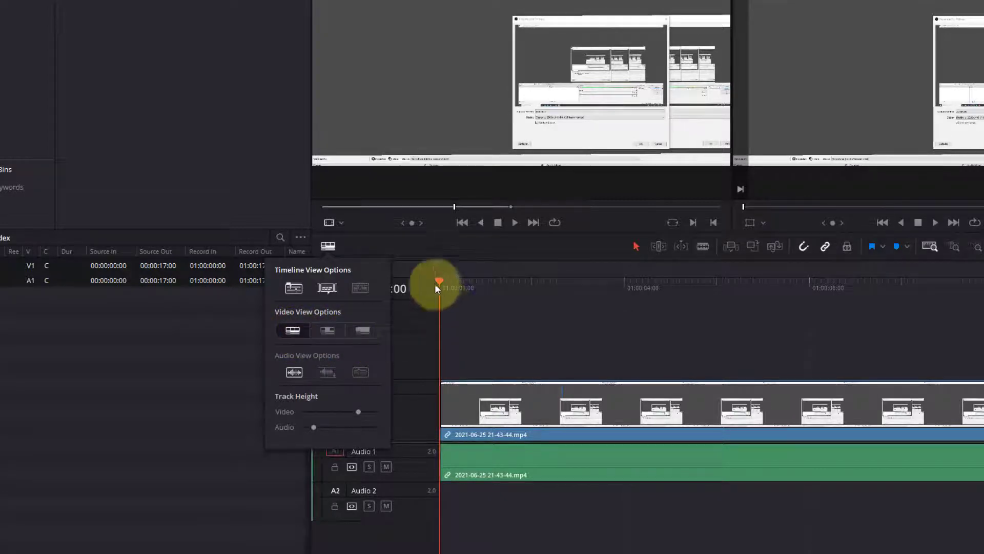
click(359, 331)
click(327, 334)
click(294, 333)
click(362, 336)
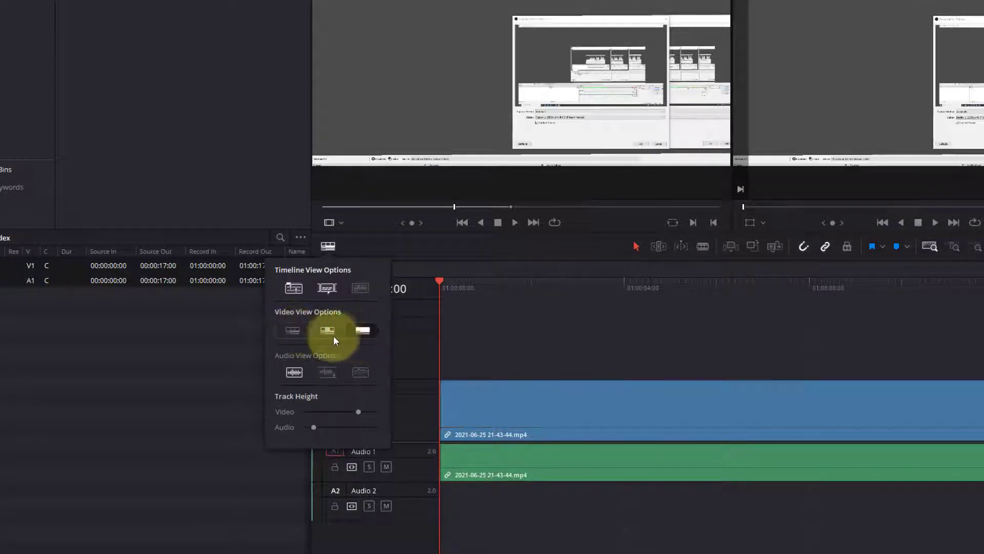
click(295, 331)
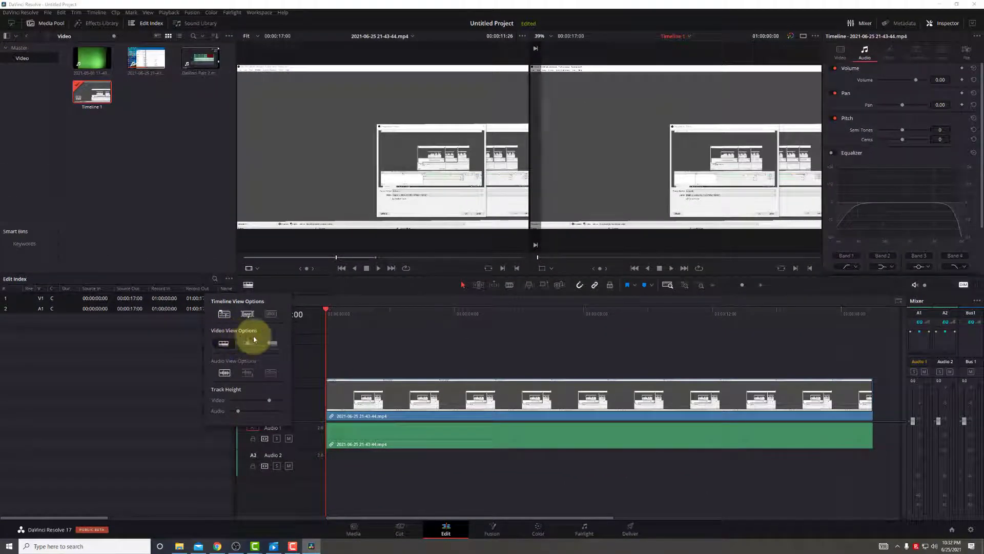
- Make the Audio 1 track much taller with the Audio Track Height slider
click(250, 284)
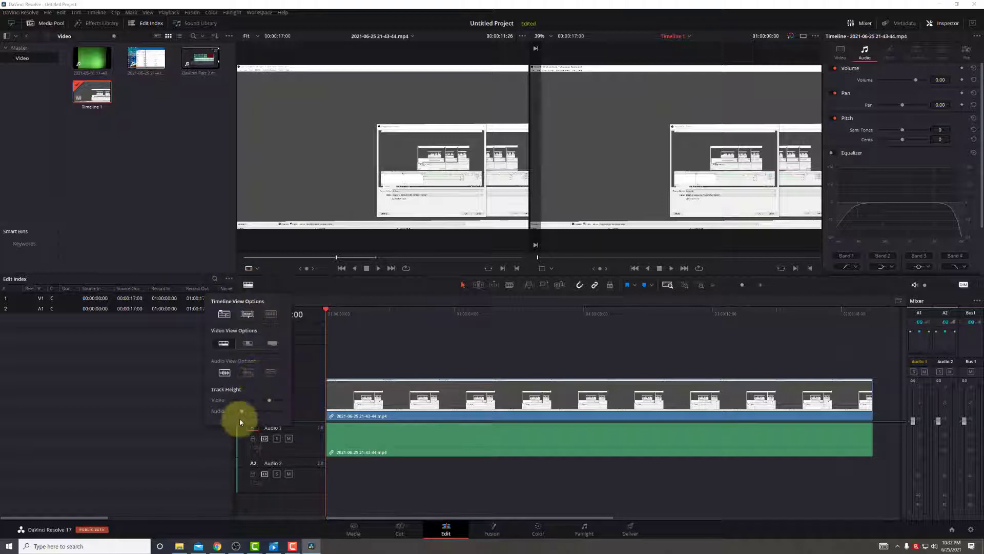
mouse_move(270, 402)
mouse_down()
mouse_move(251, 408)
mouse_move(267, 400)
mouse_up()
click(458, 381)
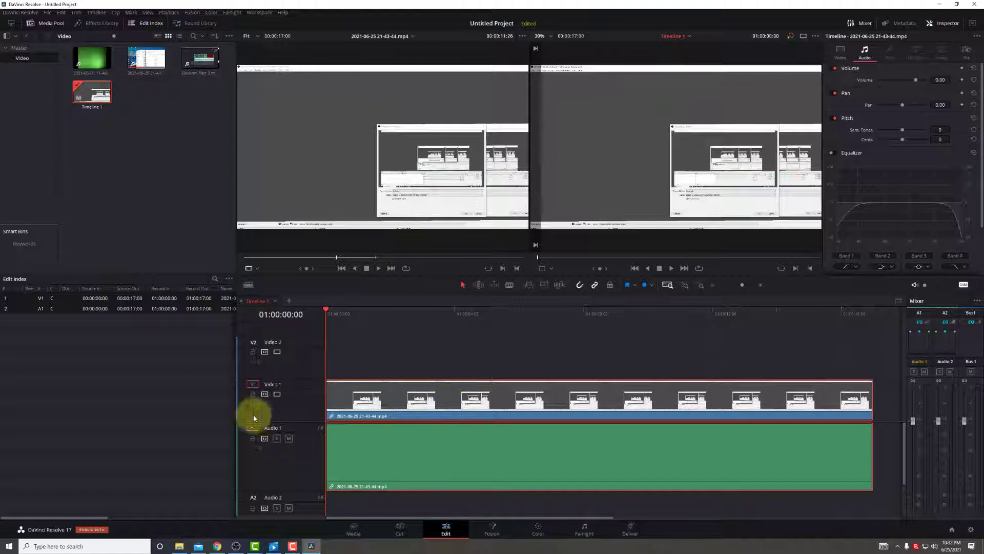
click(249, 284)
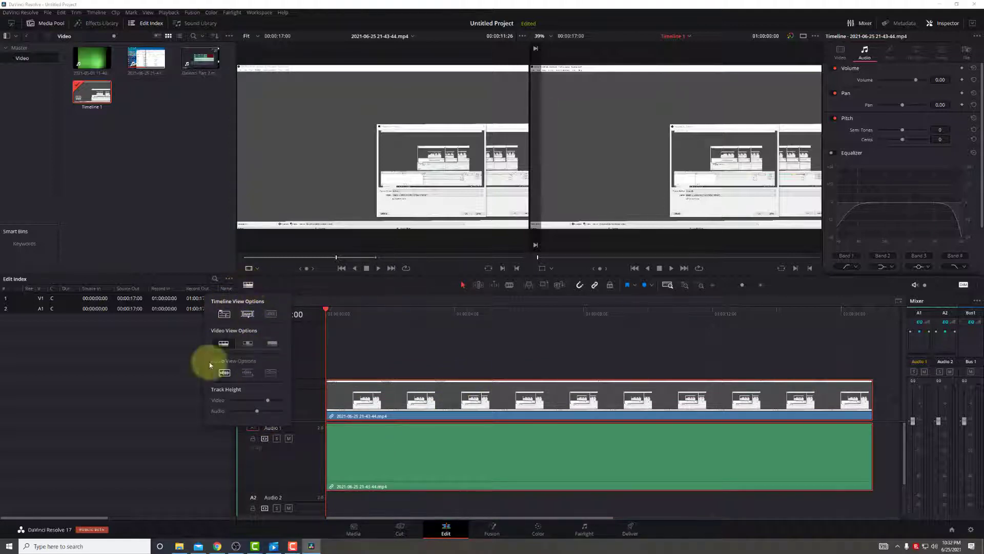
- Turn on audio waveform display and set Audio 1 to a moderate track height
drag(257, 410, 251, 410)
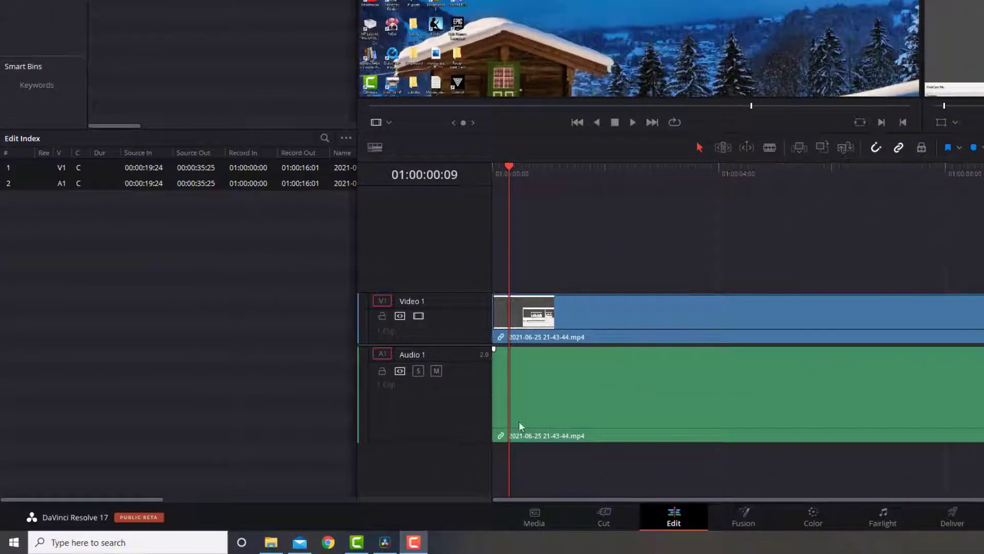
click(378, 147)
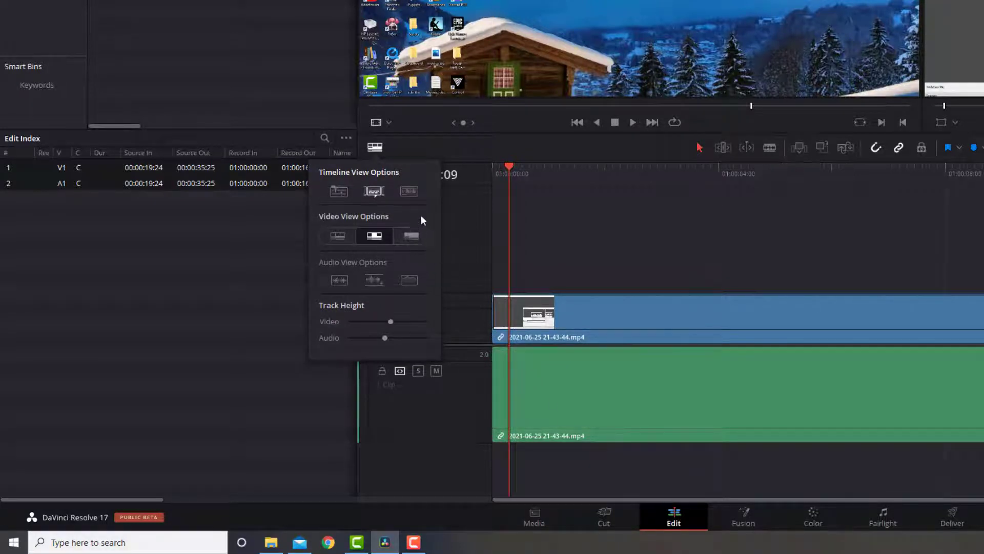
click(411, 195)
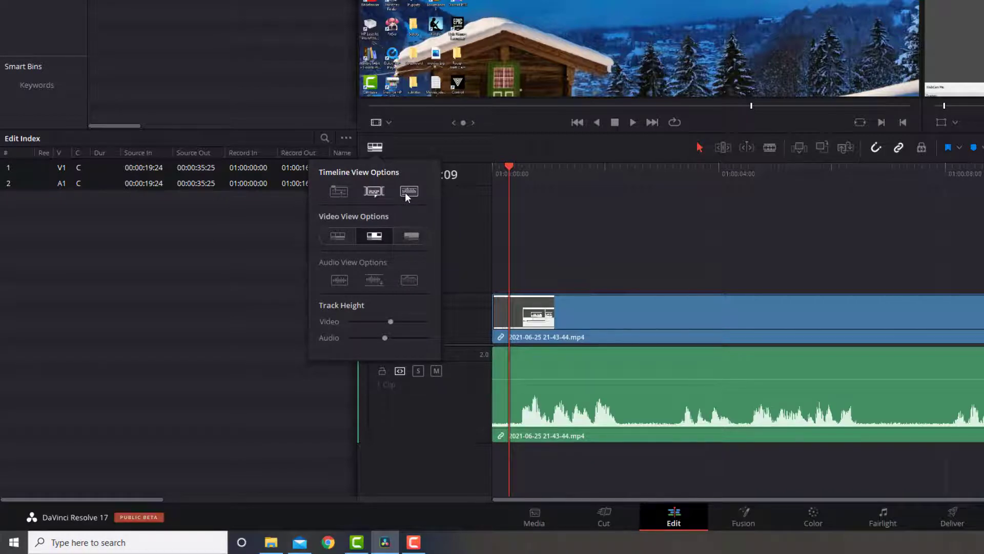
drag(386, 338, 349, 338)
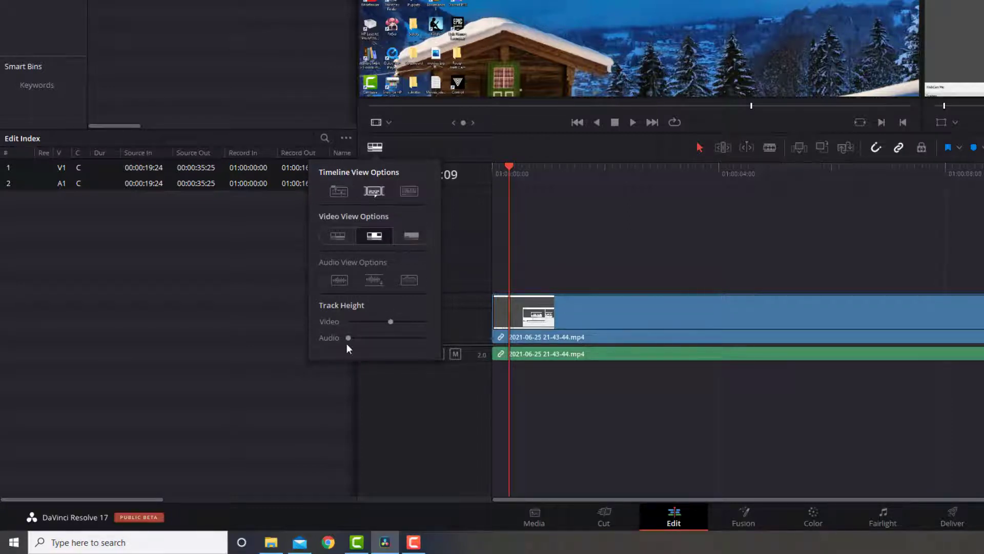
drag(349, 339, 371, 342)
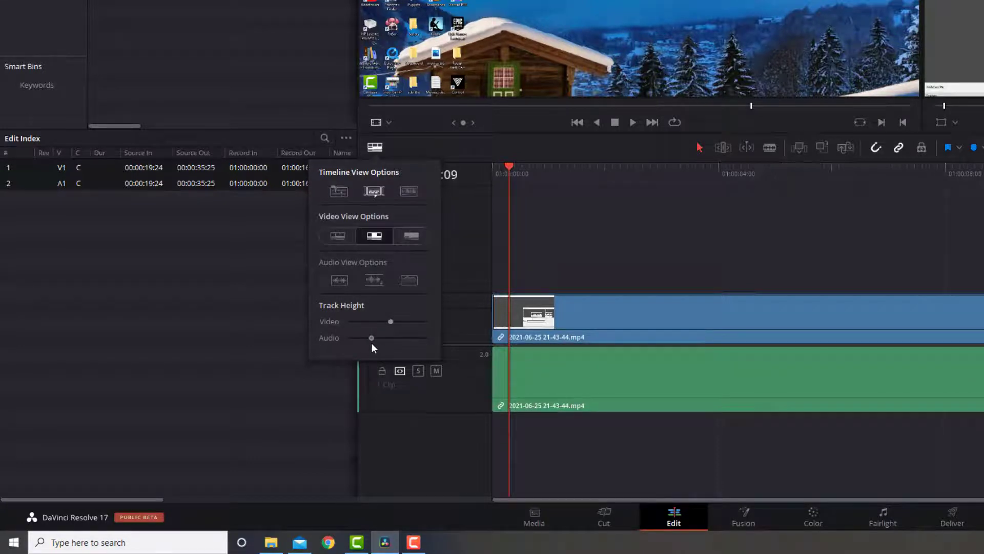
click(410, 191)
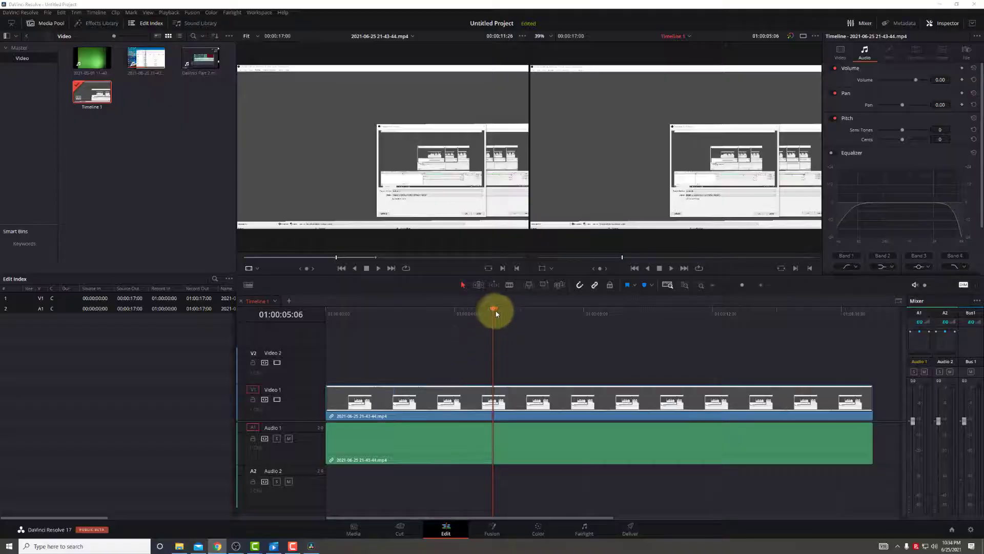
drag(497, 307, 368, 336)
- Shuttle timeline playback with Space, J and L, and toggle Timeline > Selection Follows Playhead
key(space)
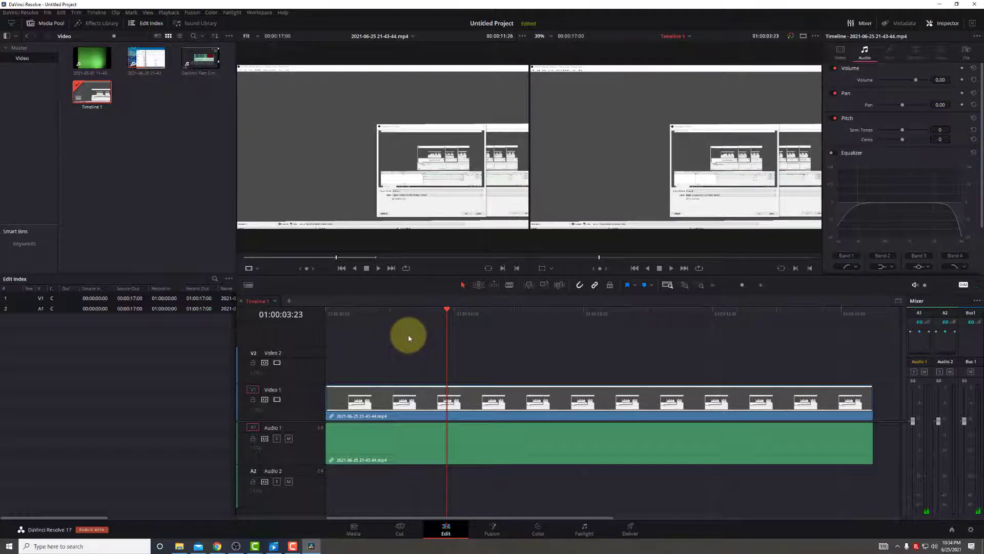
key(j)
key(l)
key(j)
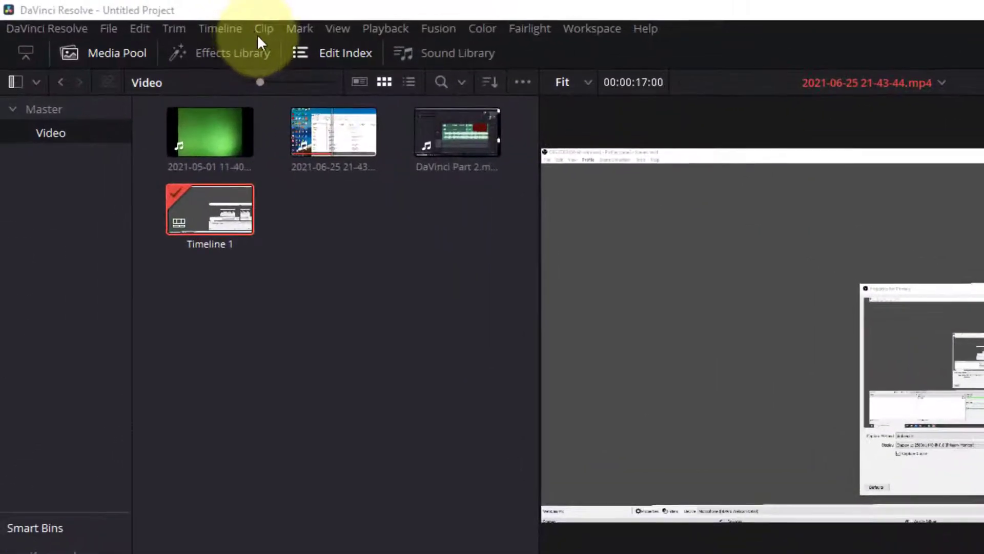
click(233, 28)
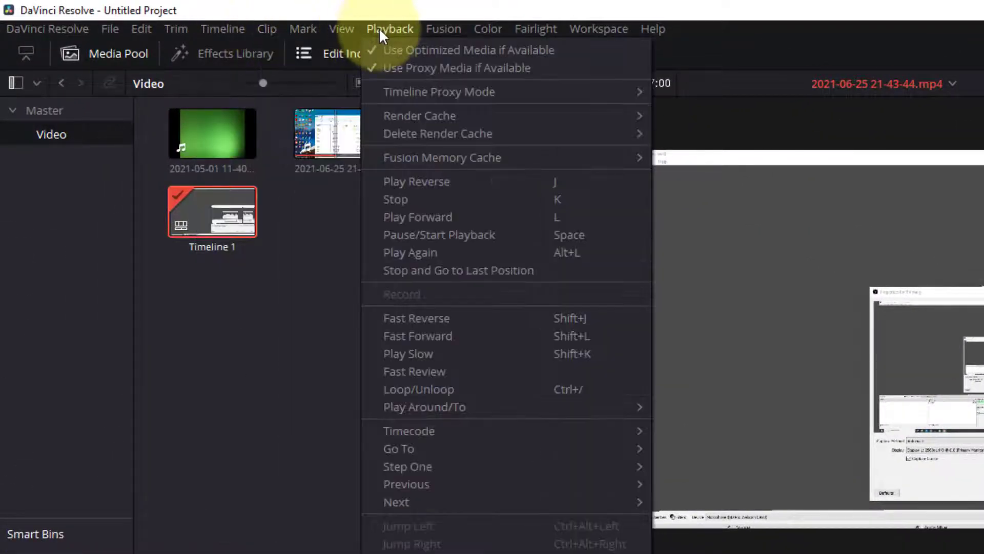
mouse_move(245, 29)
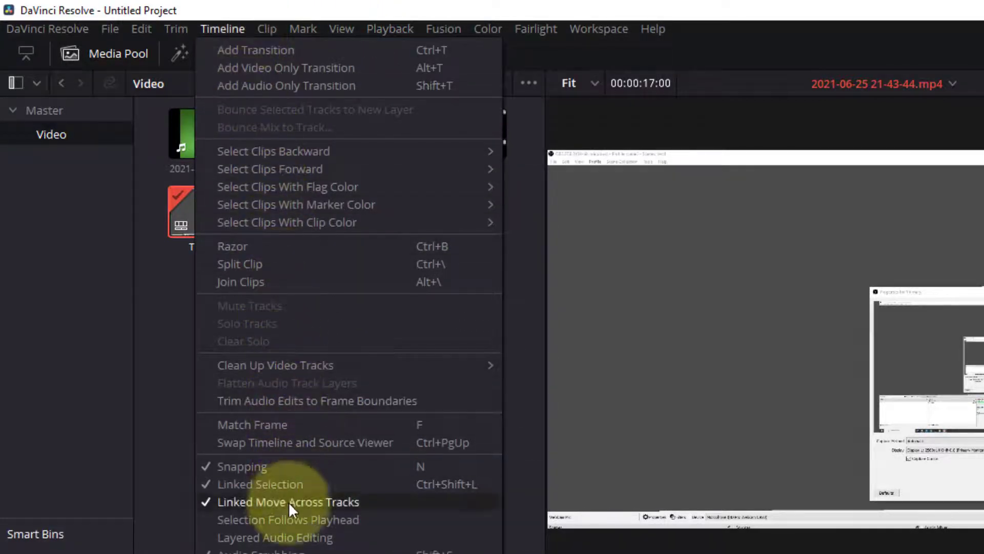
click(314, 526)
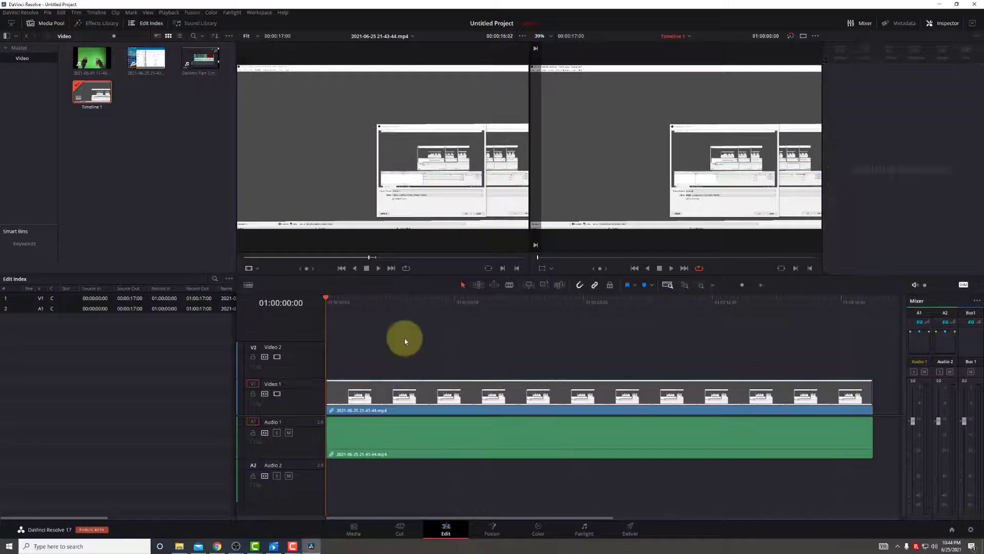
- Split the screen-recording clip with Ctrl+B at 01:00:05:21 and 01:00:07:10
key(space)
click(405, 400)
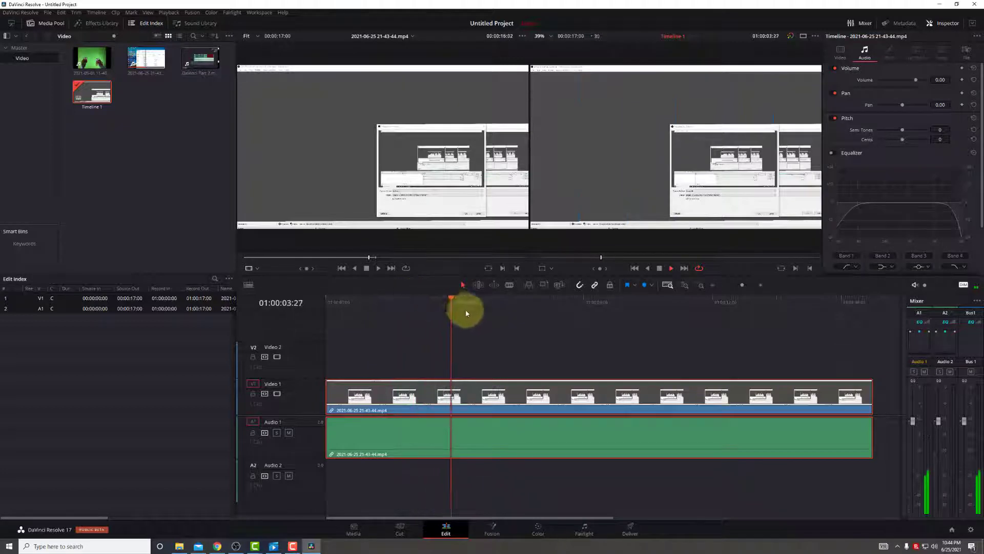
key(space)
key(ctrl+b)
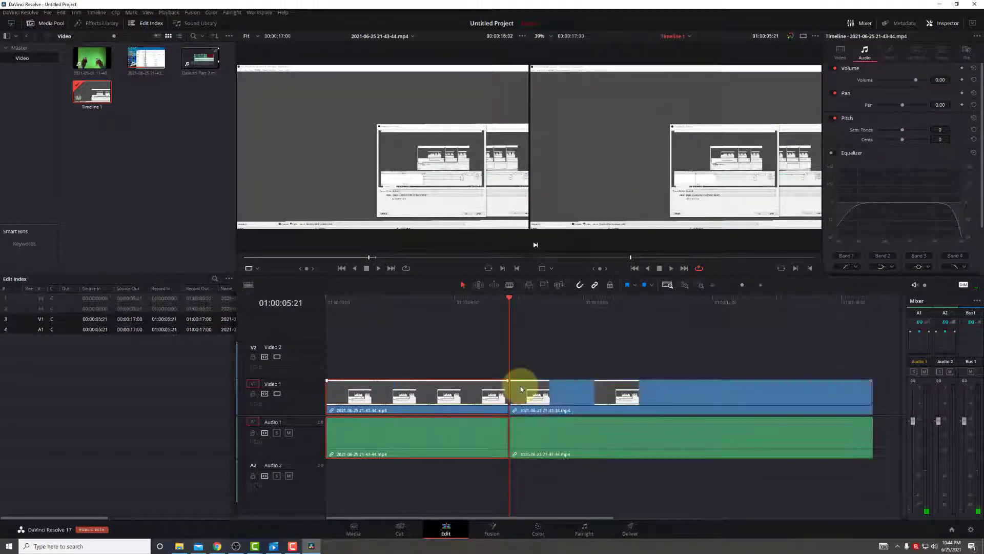
drag(511, 299, 563, 313)
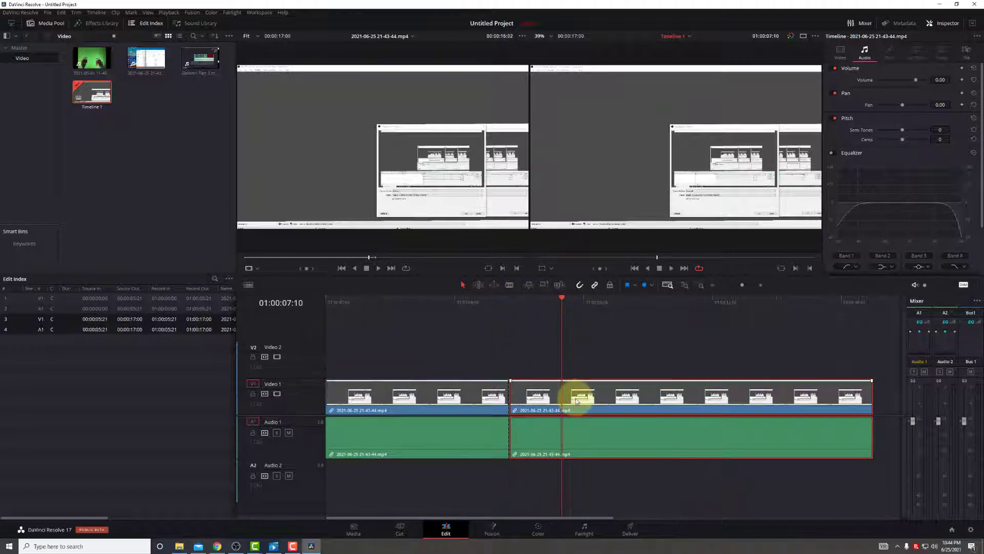
key(ctrl+b)
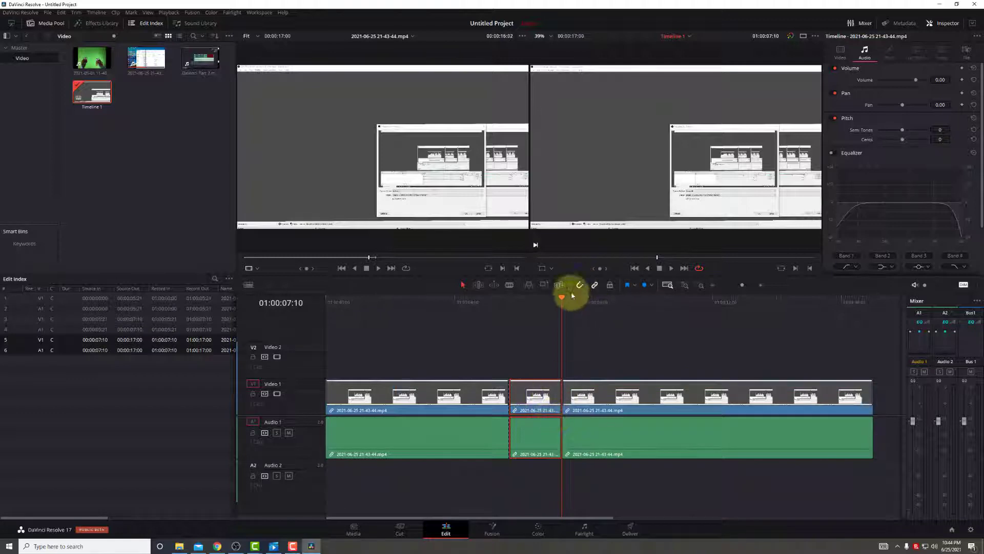
- Undo the cuts and move the playhead back near the timeline start
drag(565, 297, 435, 355)
key(ctrl+z)
key(ctrl+z)
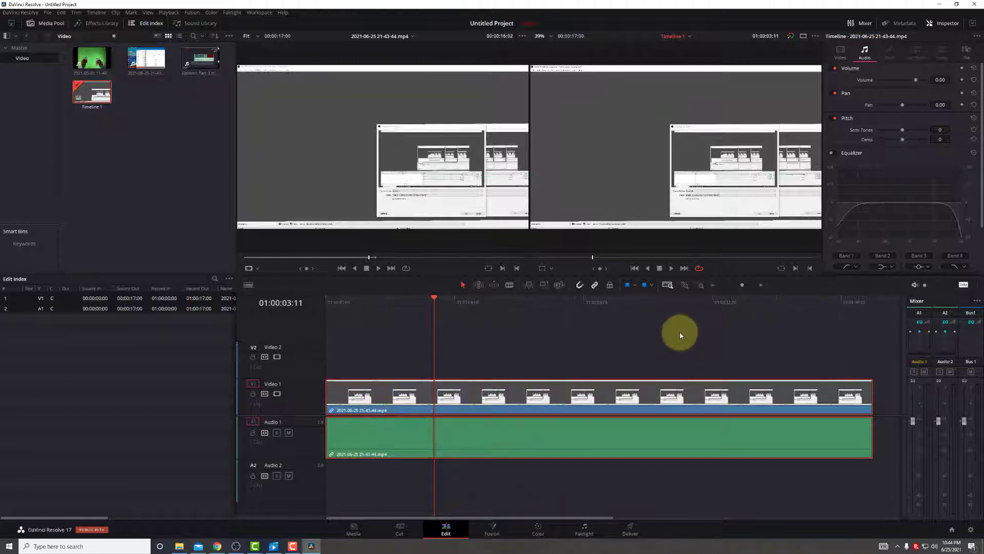
click(435, 311)
drag(434, 311, 358, 315)
click(910, 398)
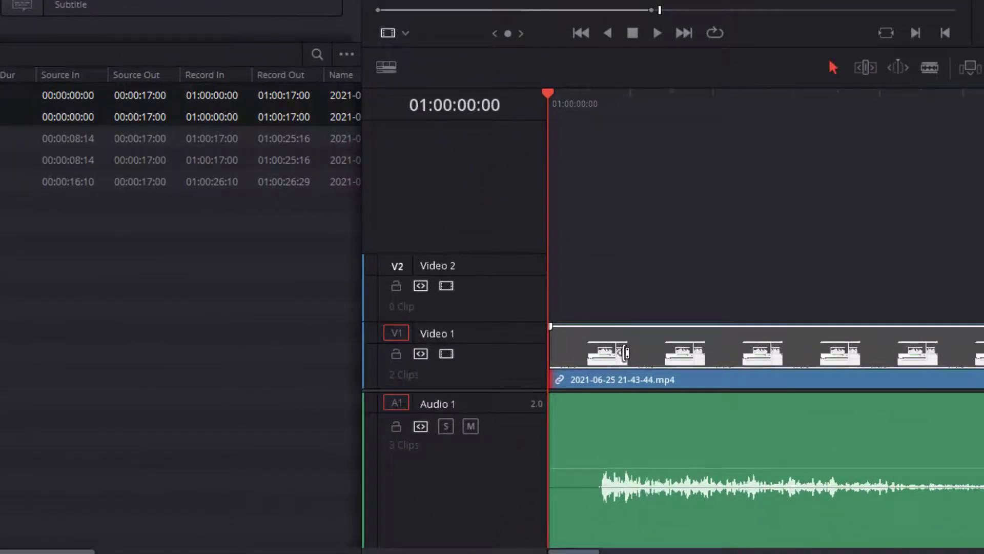
- Trim 3 frames off the recording clip's head and ripple-delete the gap so it ends at 01:00:16:27
drag(660, 352, 749, 363)
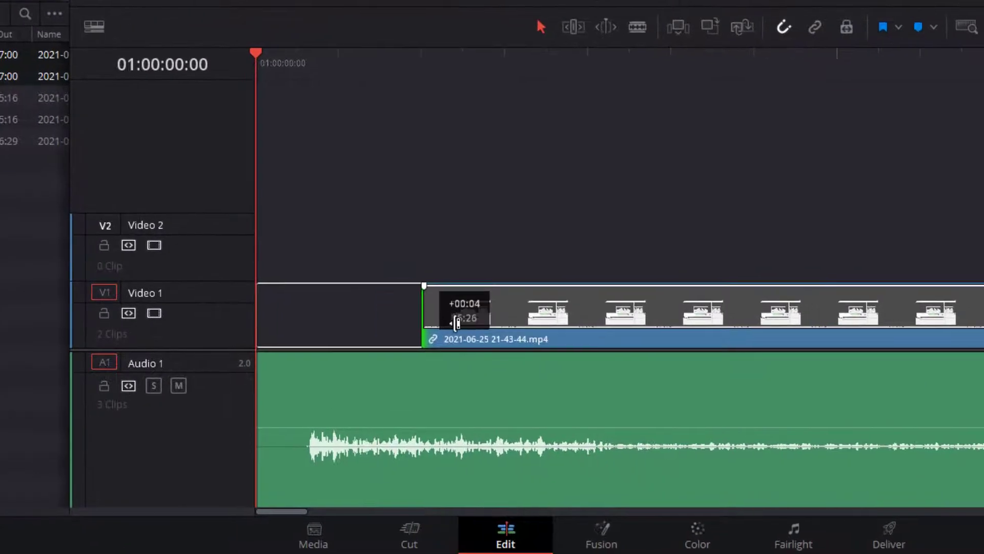
drag(456, 322, 466, 321)
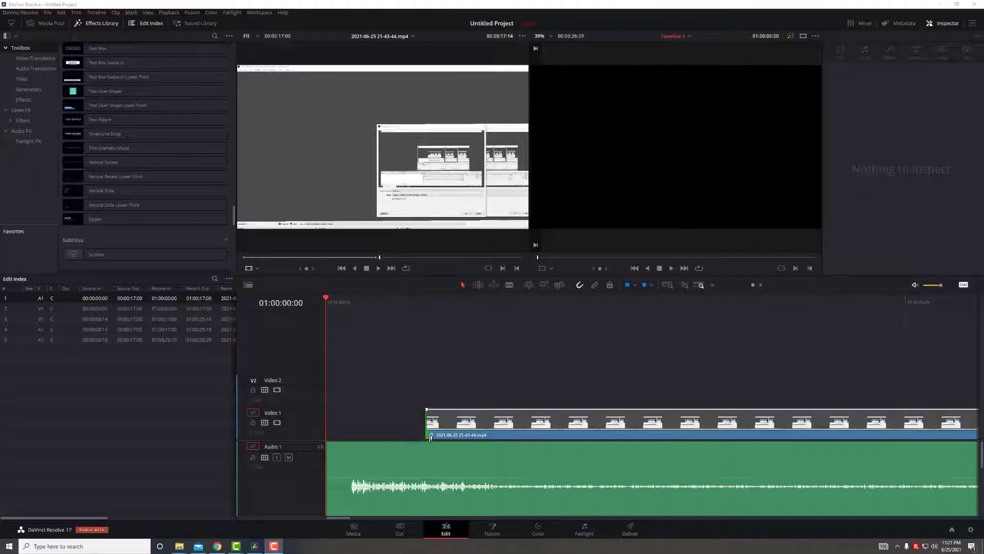
drag(429, 431, 302, 440)
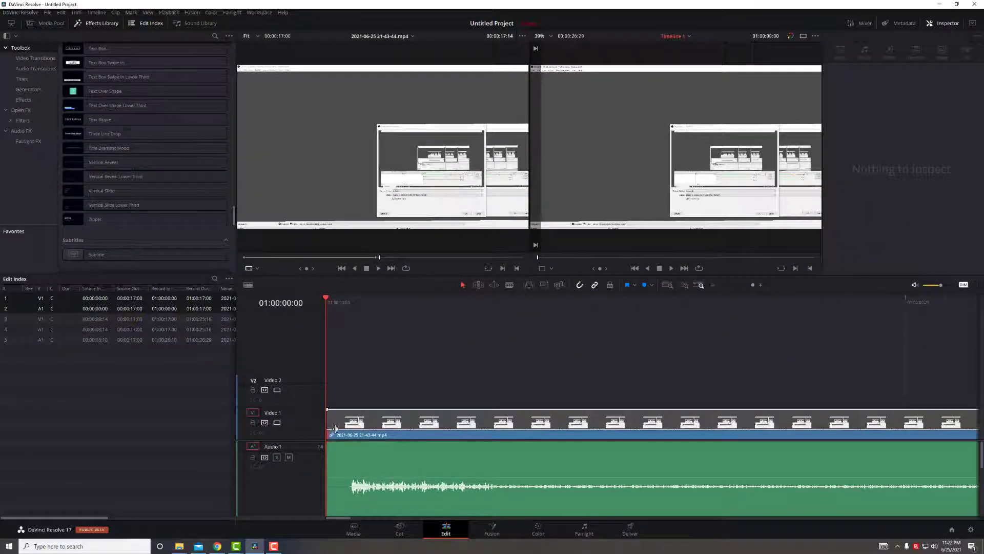
drag(337, 428, 523, 449)
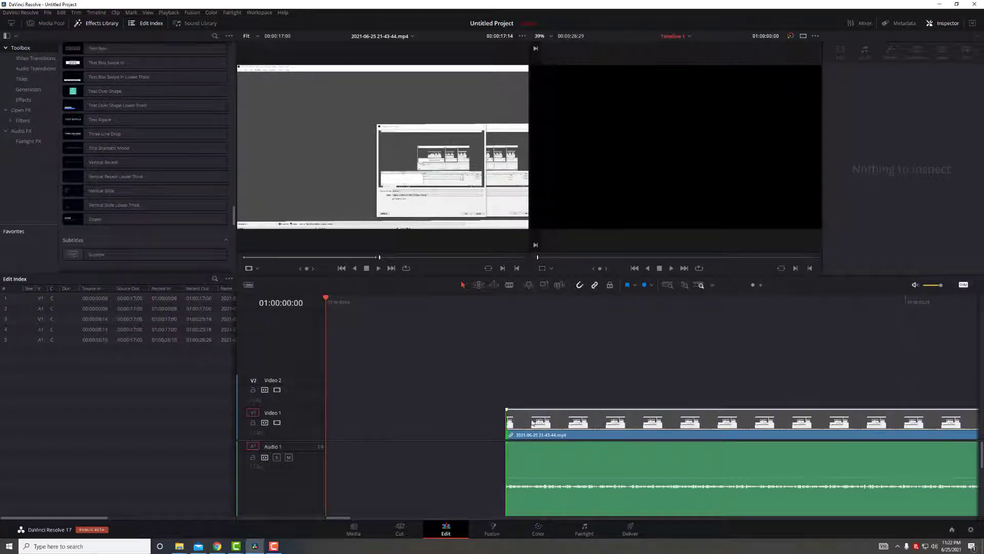
drag(556, 423, 375, 422)
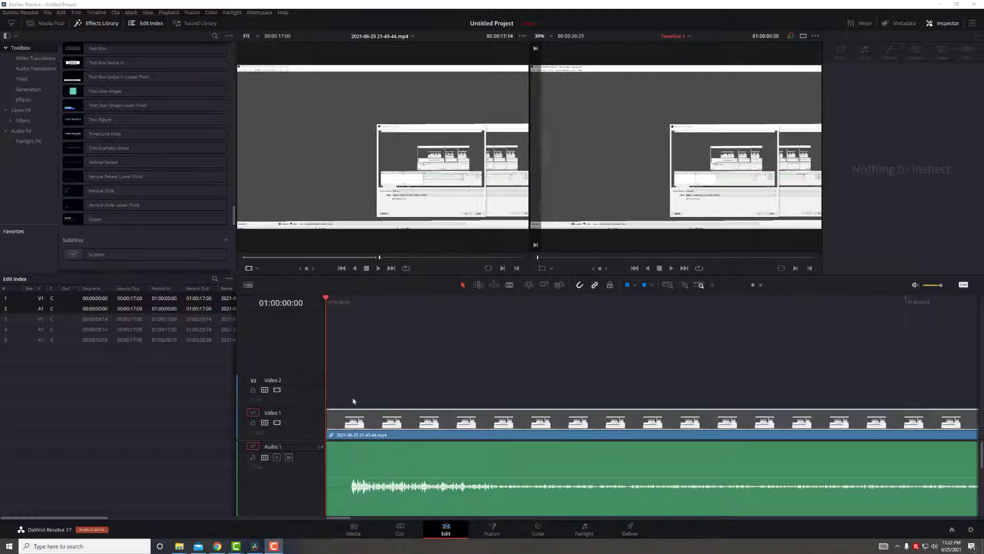
drag(327, 435, 447, 441)
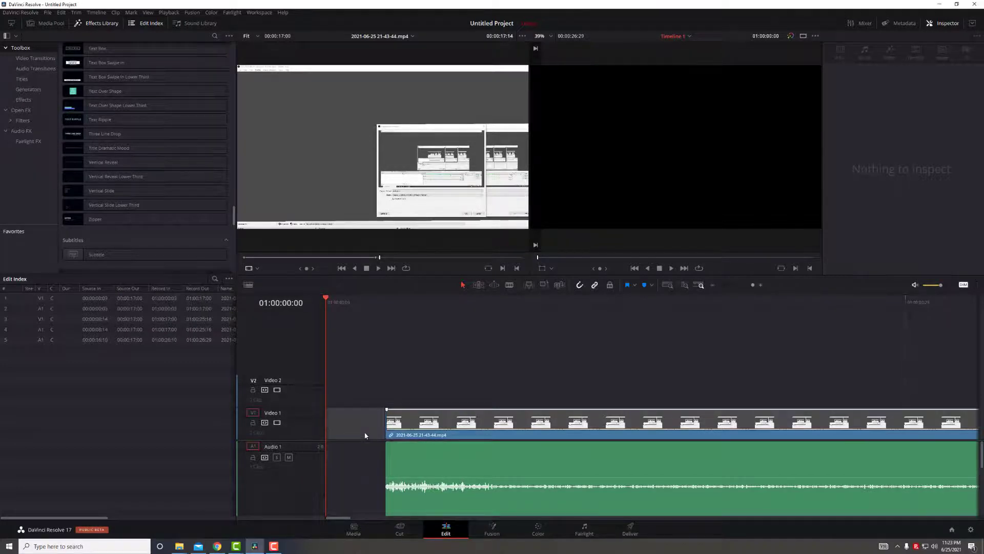
right_click(357, 428)
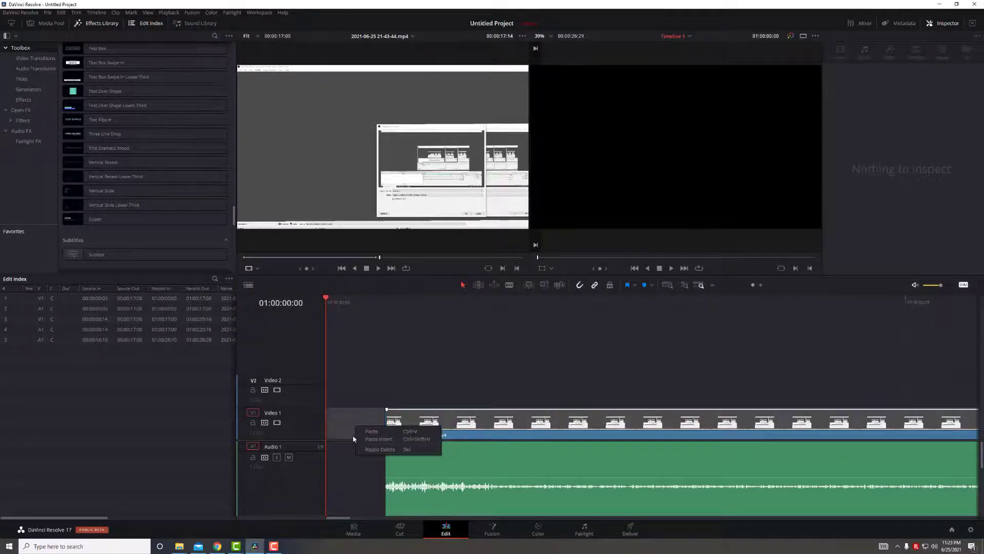
click(374, 450)
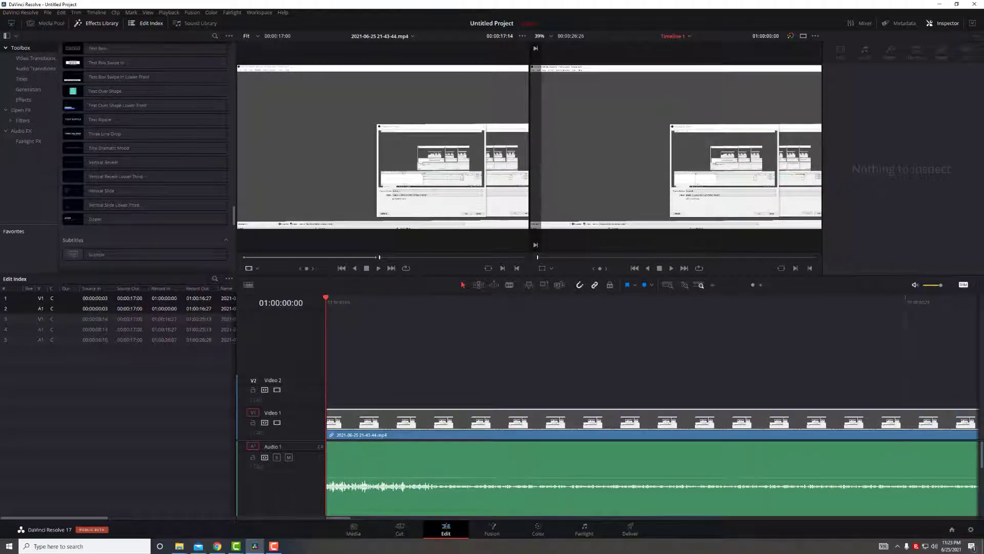
- Select the clip, cycle through Trim, Dynamic Trim and Selection modes, and finish in Blade Edit Mode
click(772, 421)
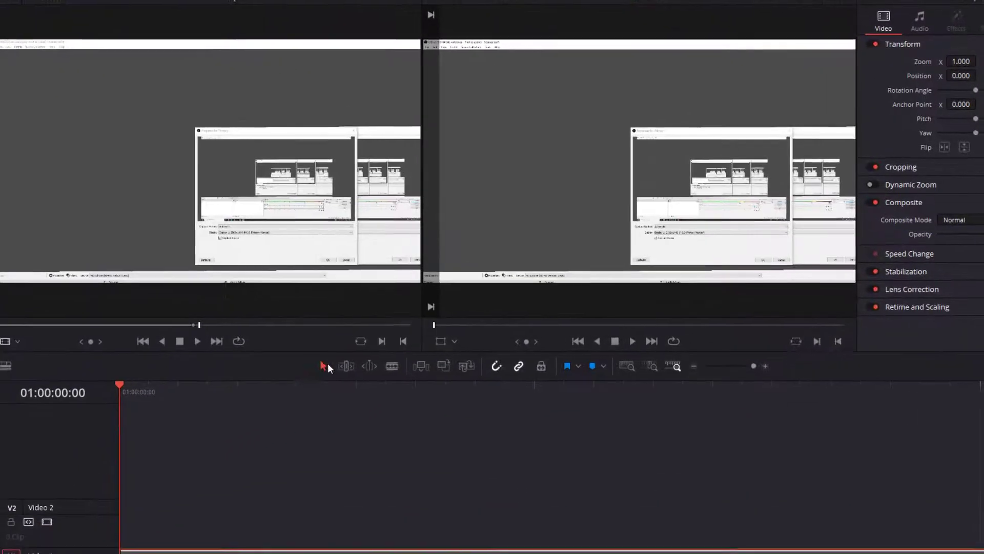
click(347, 366)
click(370, 366)
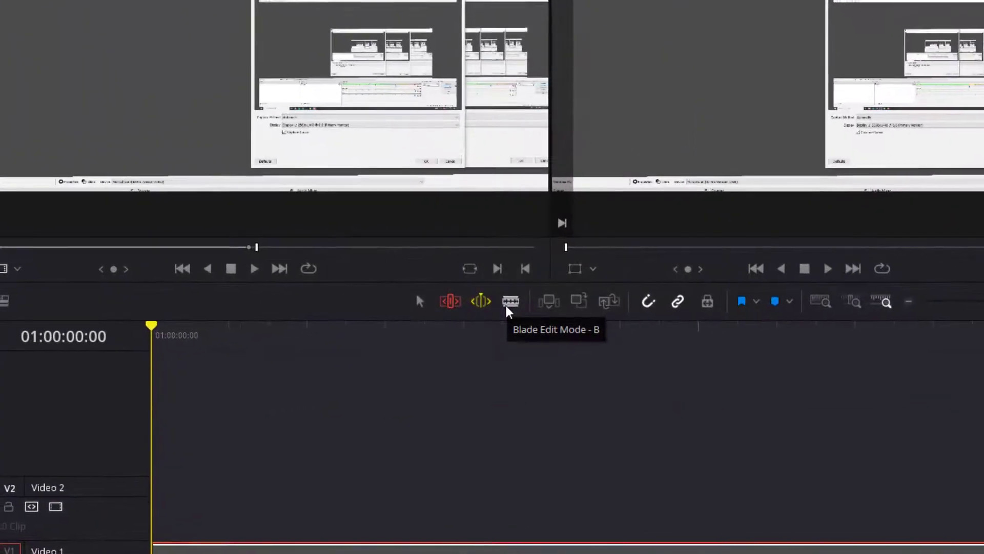
click(509, 286)
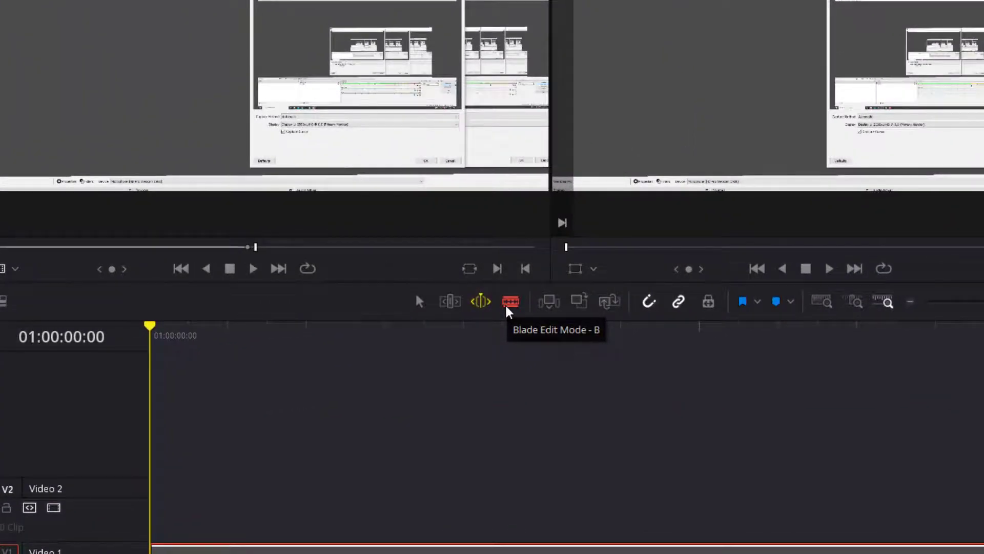
click(484, 302)
click(419, 301)
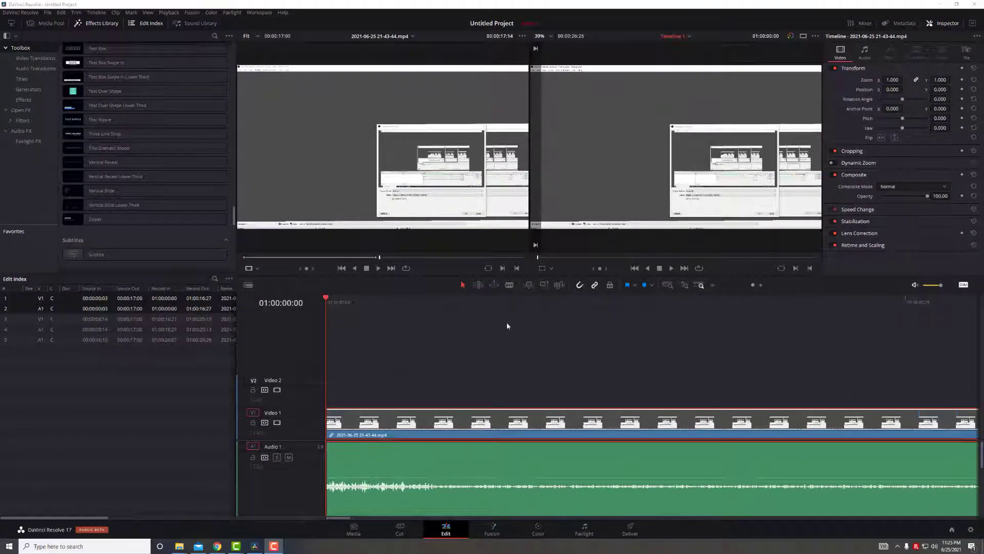
click(509, 285)
click(493, 285)
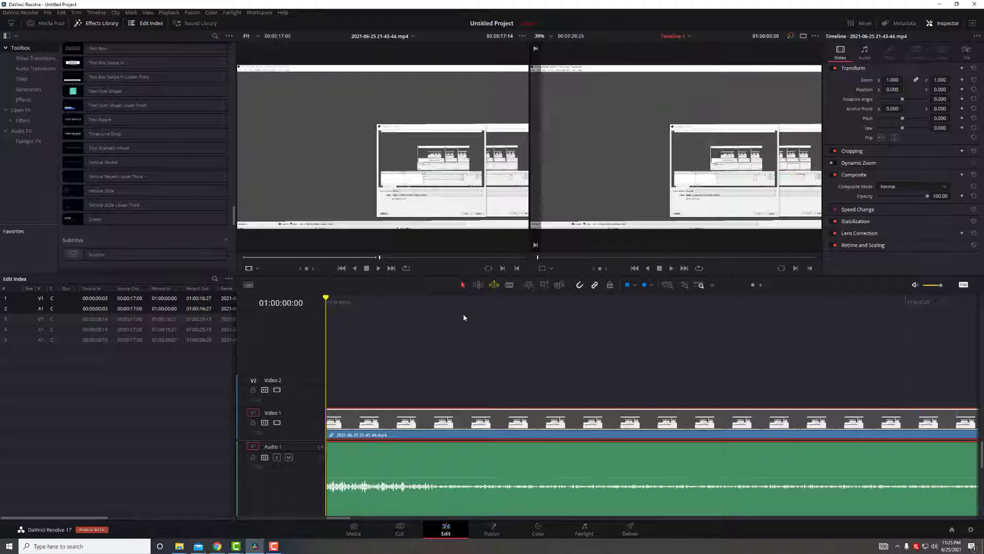
key(b)
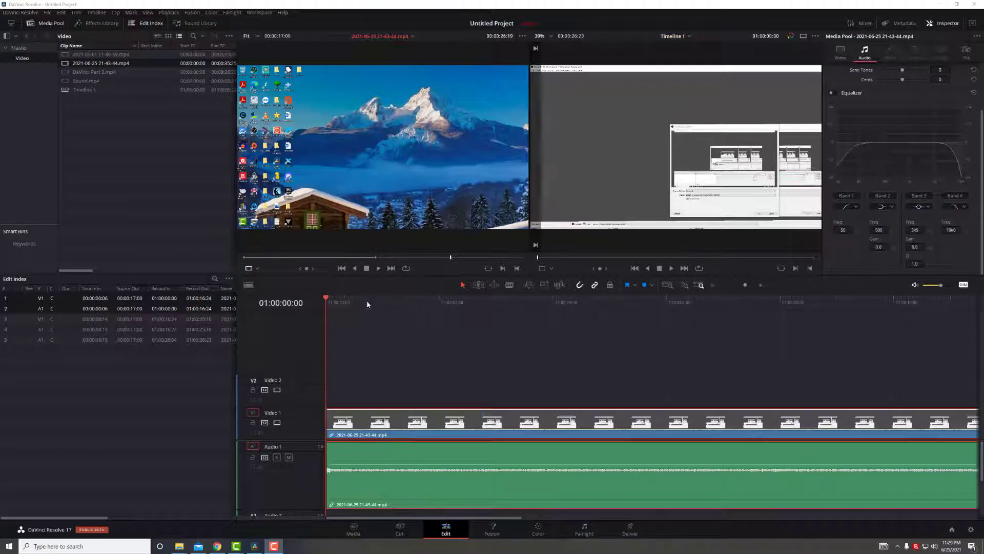
- Cut the clip at 01:00:01:22 and ripple-delete the short piece after it
drag(327, 300, 424, 302)
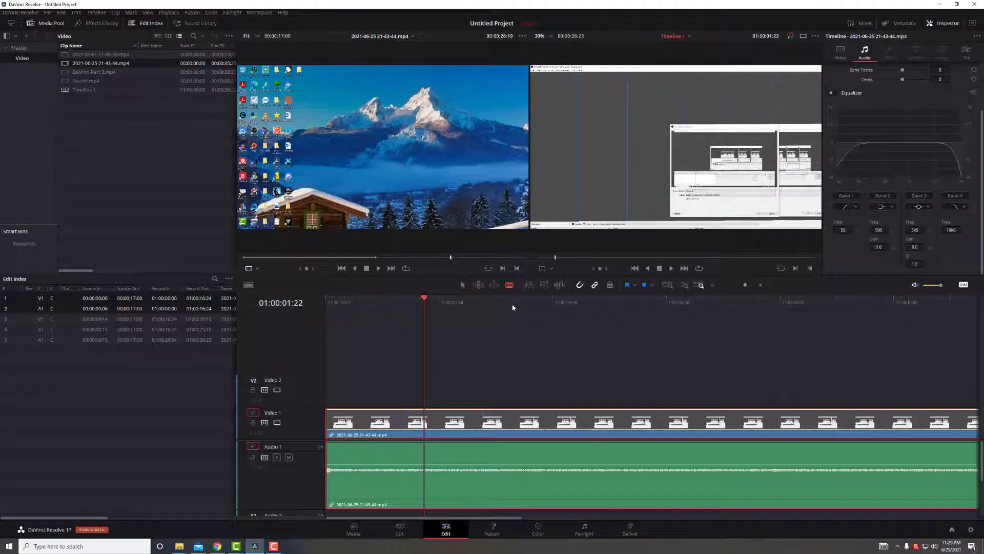
key(ctrl+b)
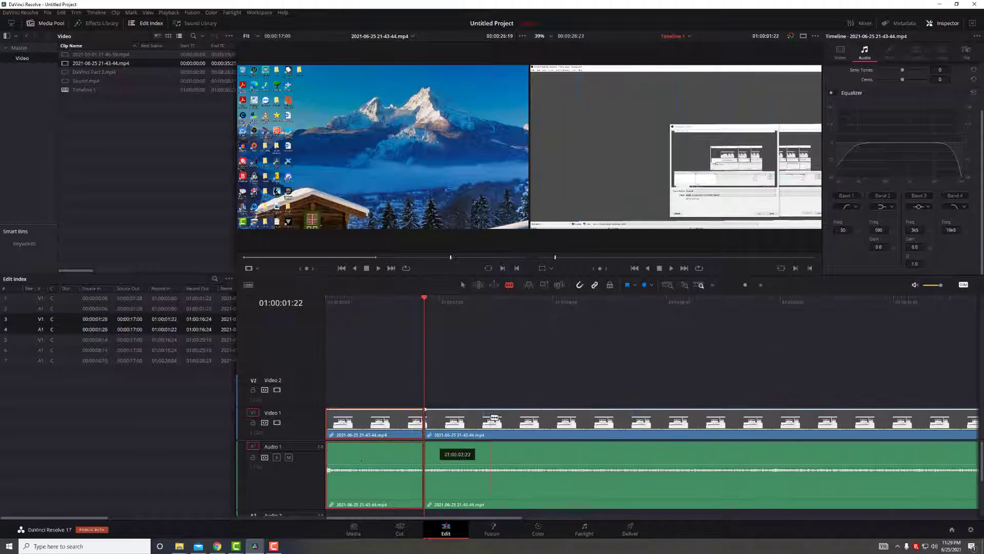
click(489, 451)
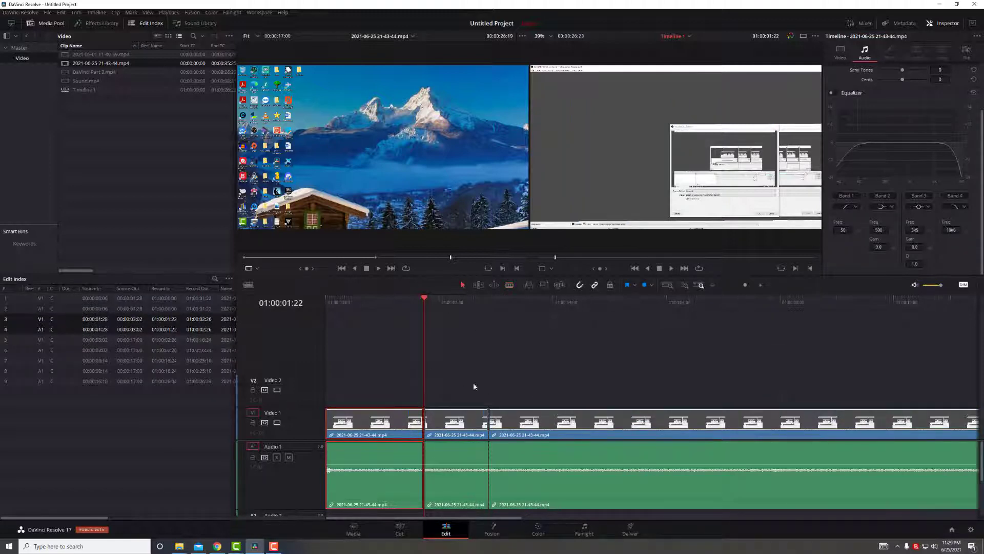
click(462, 430)
key(Delete)
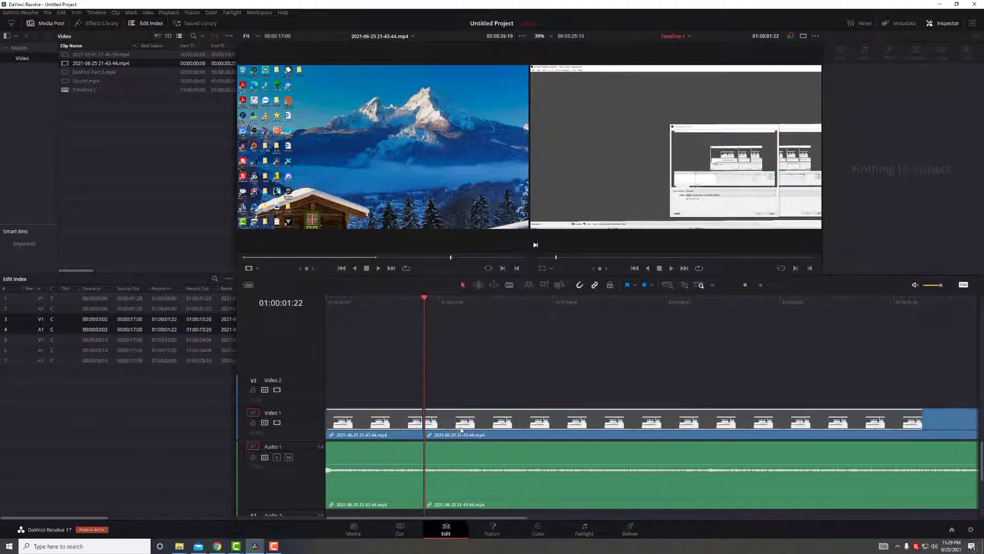
- Blade the clip at 01:00:04:03 and ripple-delete the middle section
drag(425, 301, 502, 322)
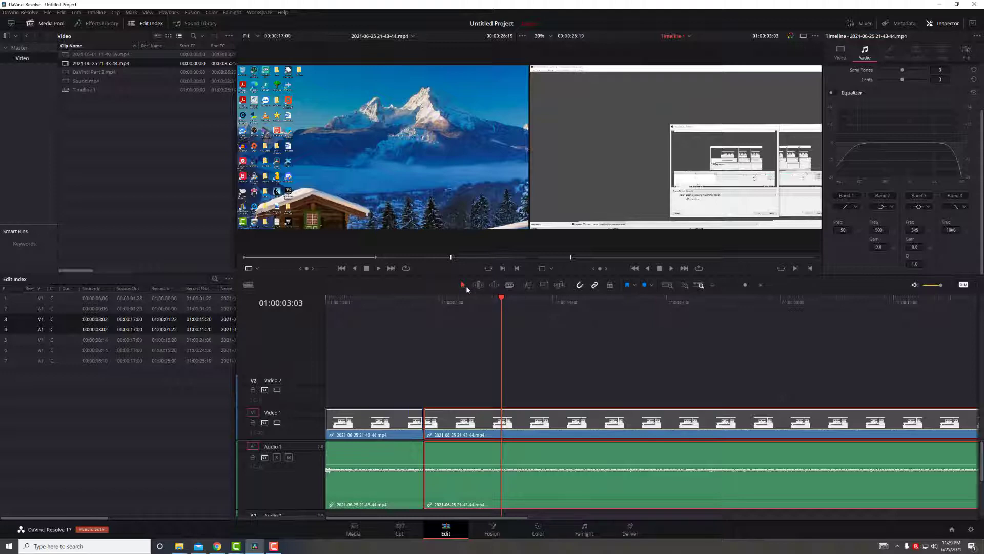
click(508, 288)
drag(504, 300, 558, 300)
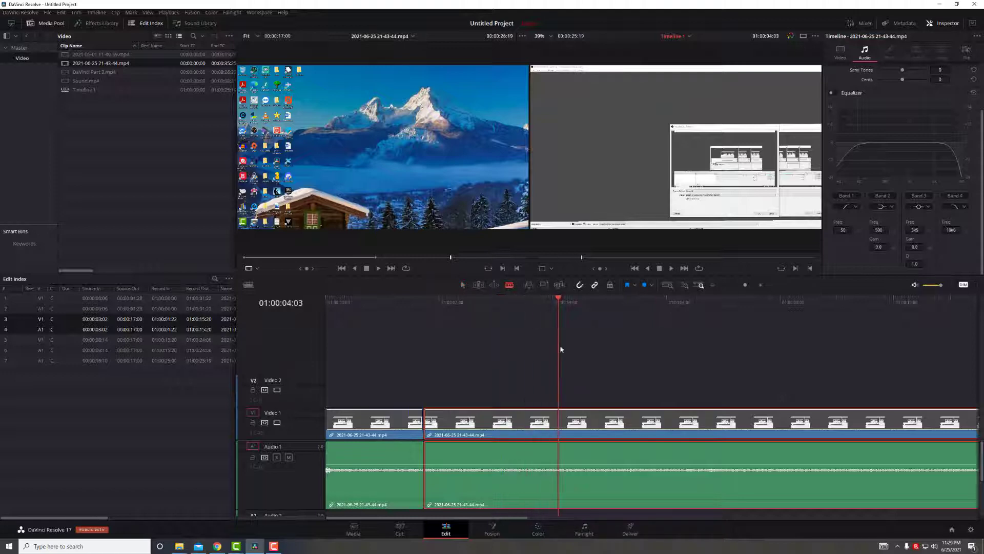
click(561, 429)
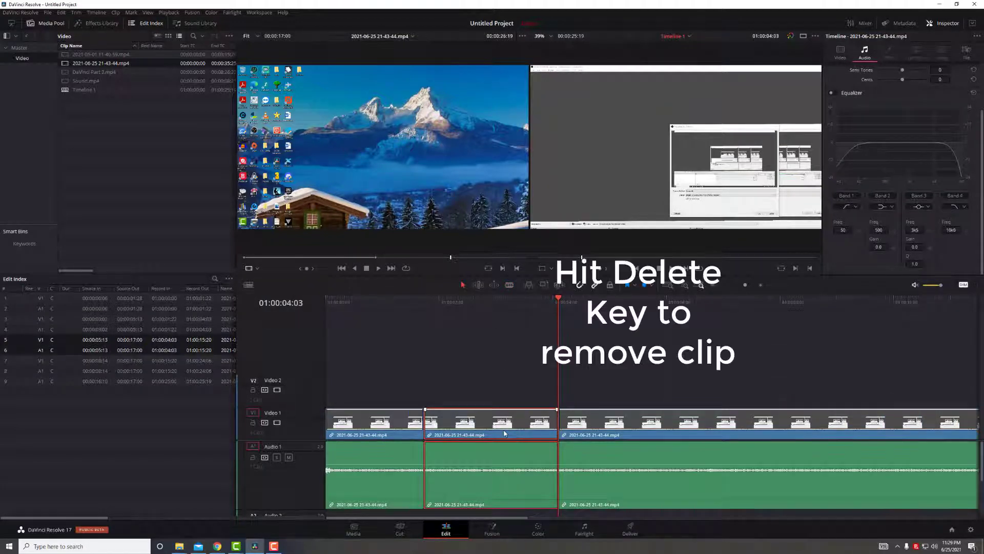
key(Delete)
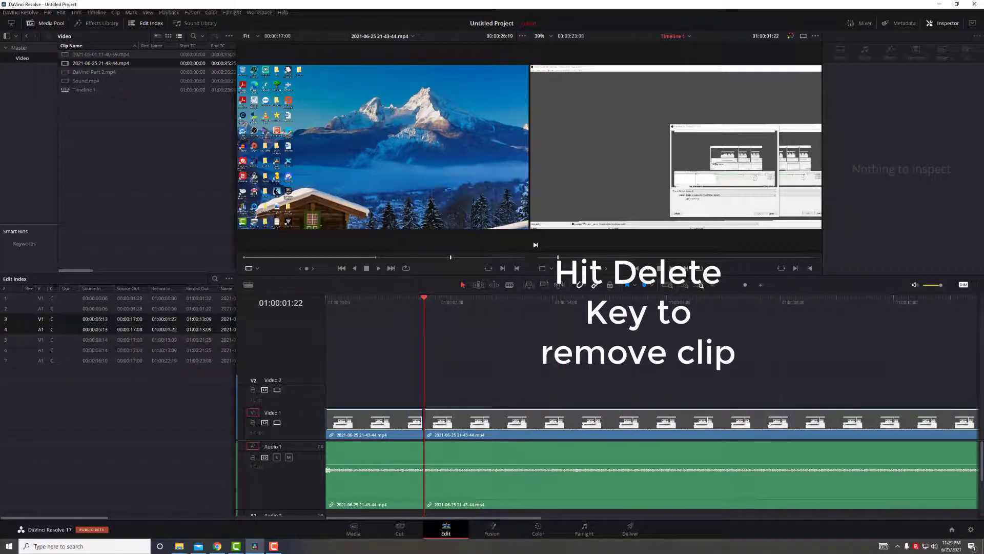
- Play back the source clip preview and return the playhead to the timeline start
key(F10)
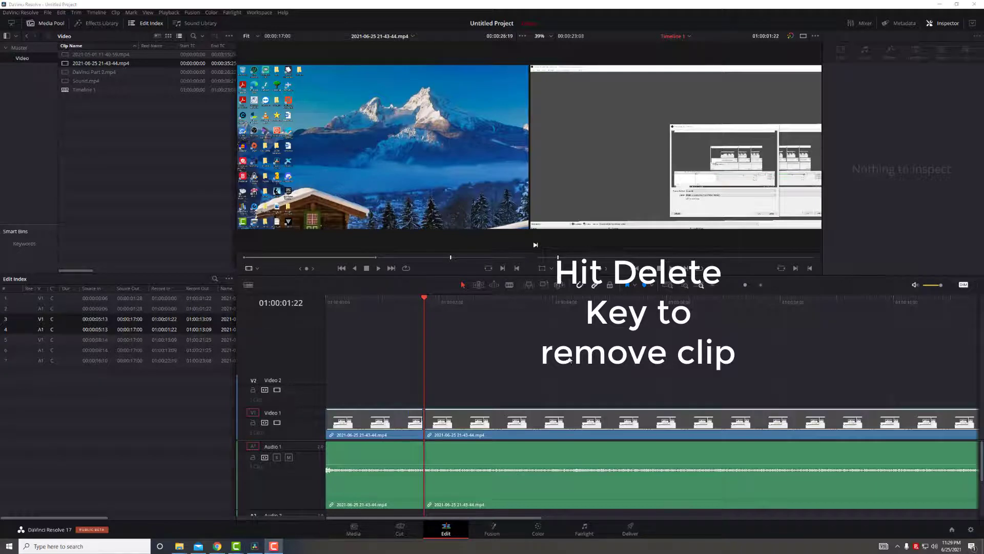
click(379, 269)
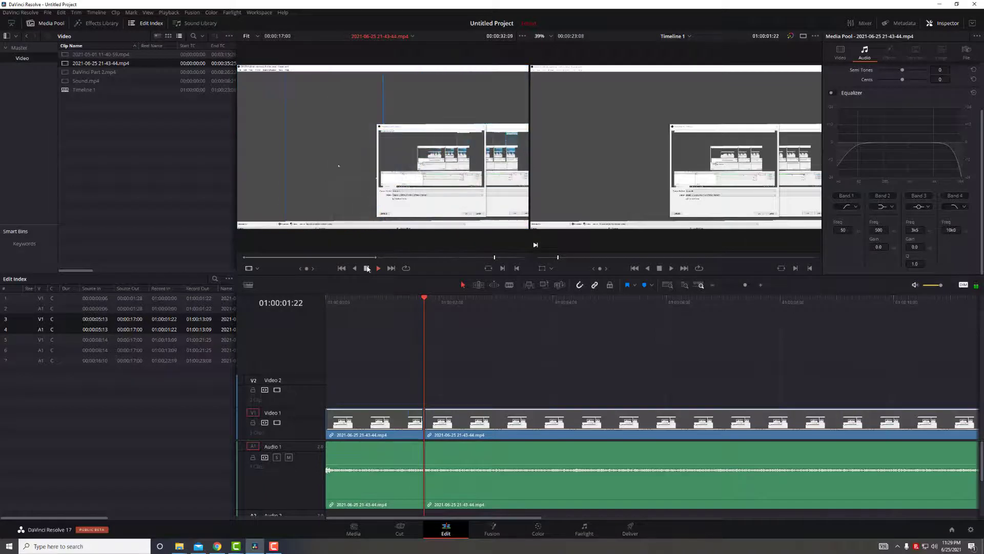
key(space)
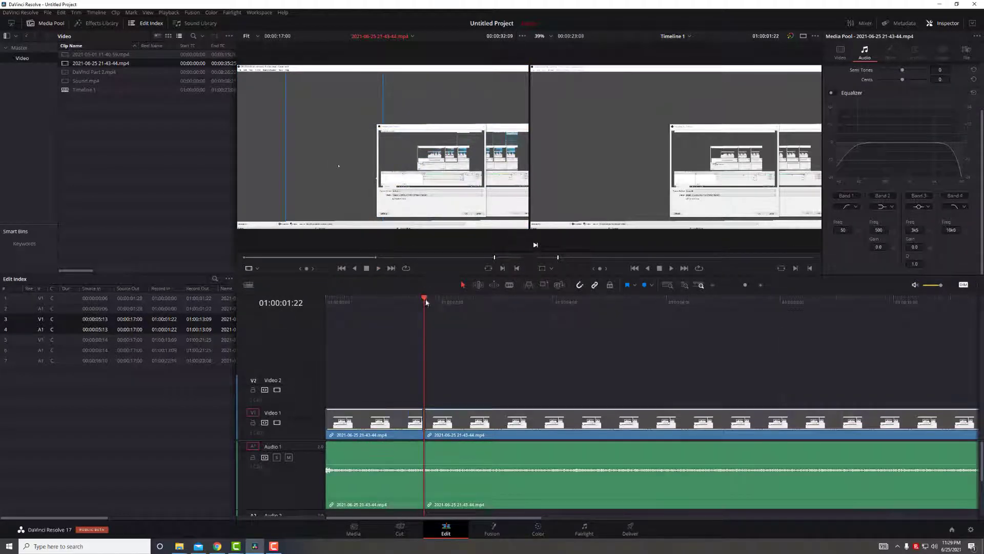
drag(425, 303, 326, 302)
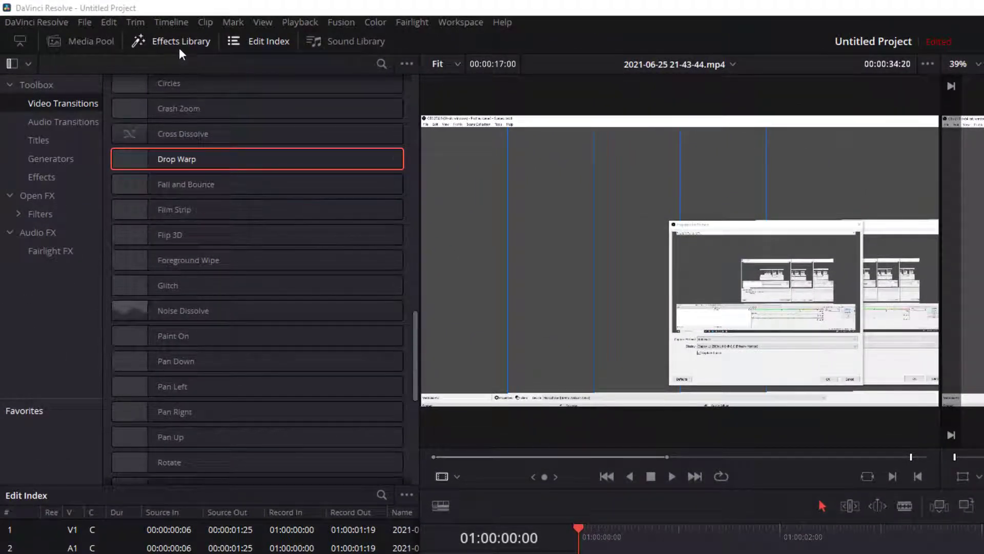
- Apply the Drop Warp transition to the first cut and preview it
click(137, 34)
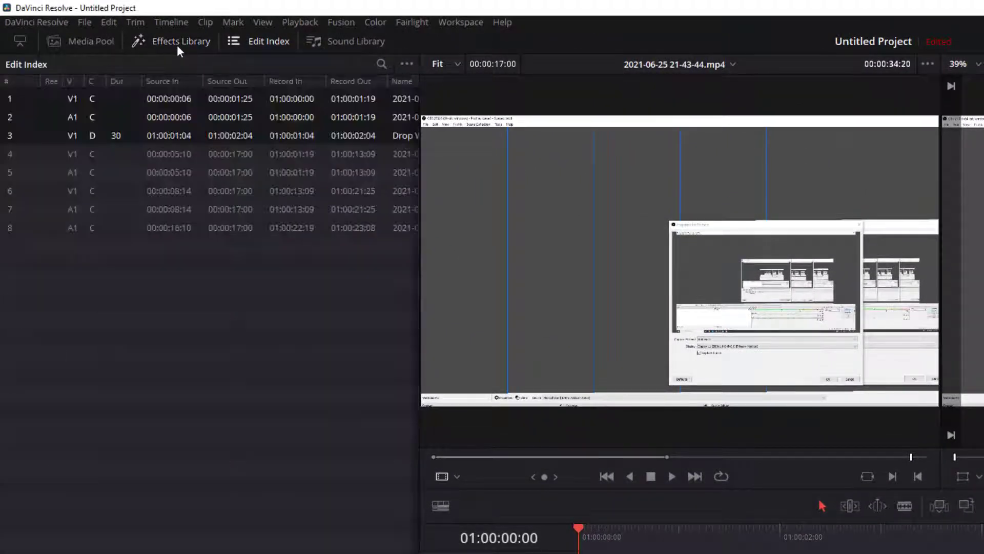
click(177, 45)
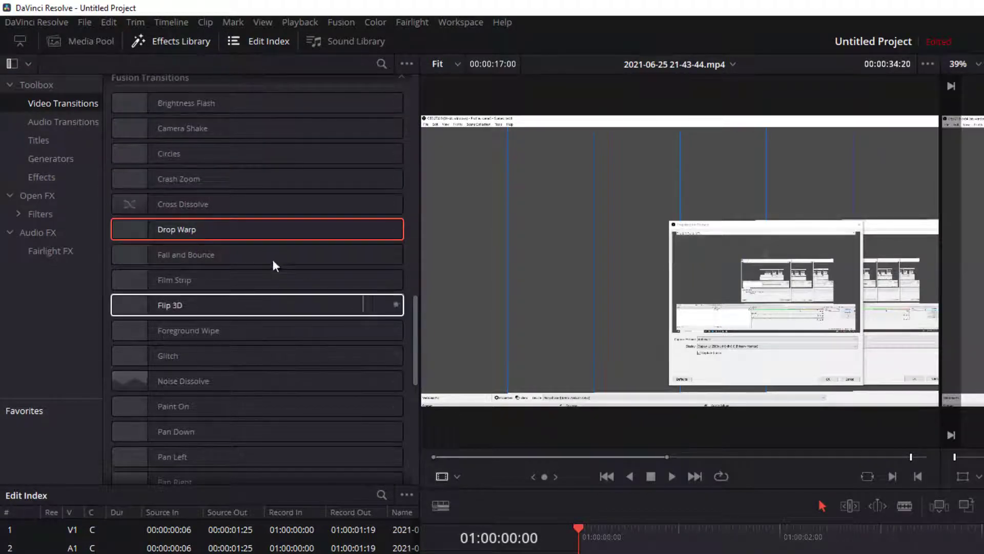
double_click(167, 230)
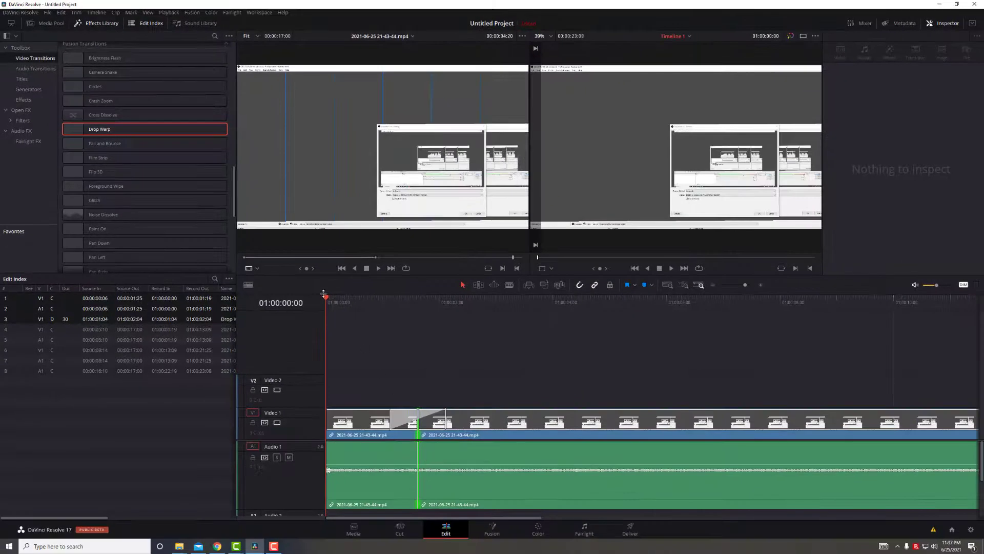
drag(322, 297, 382, 331)
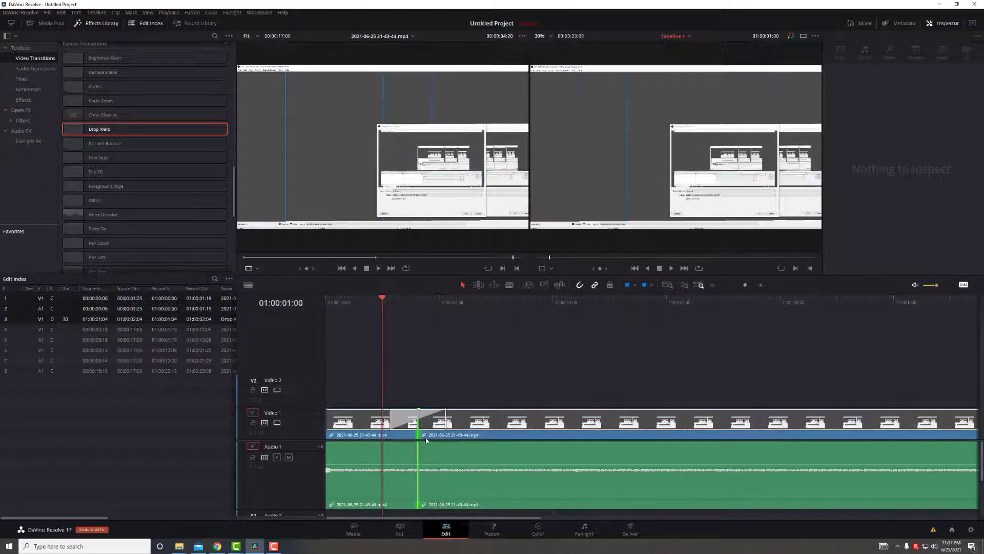
key(period)
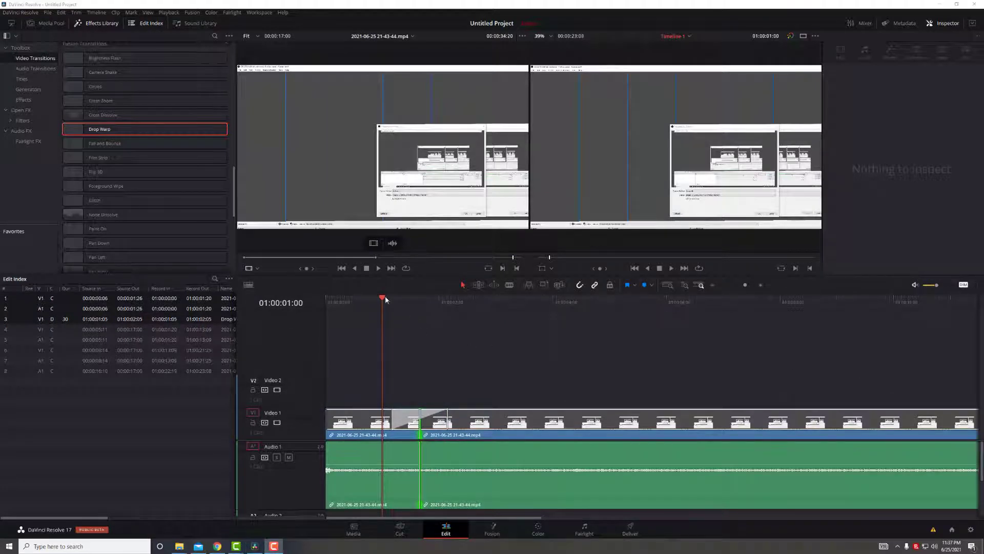
drag(385, 300, 370, 337)
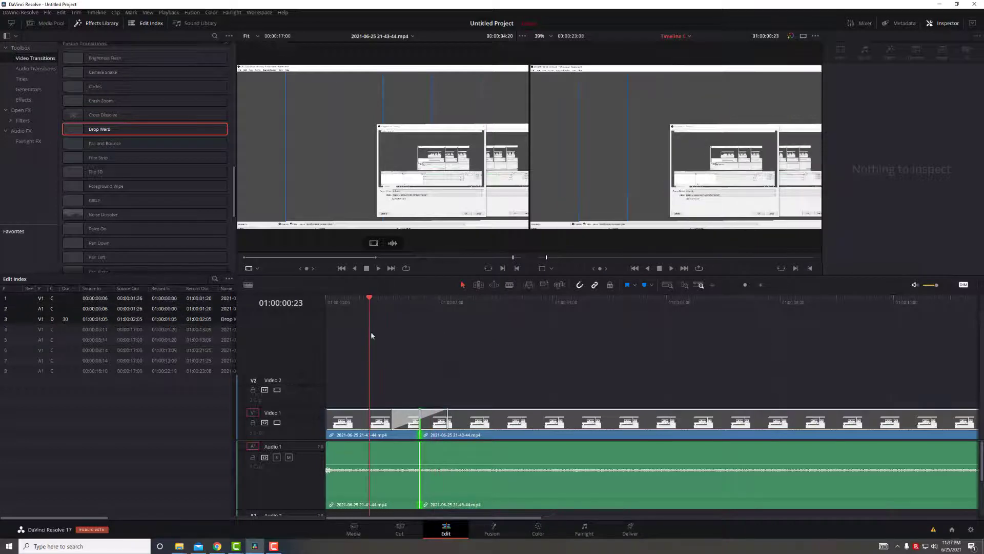
- Blade Video 1 at a second point and place a Cross Dissolve on the new cut
drag(129, 116, 473, 406)
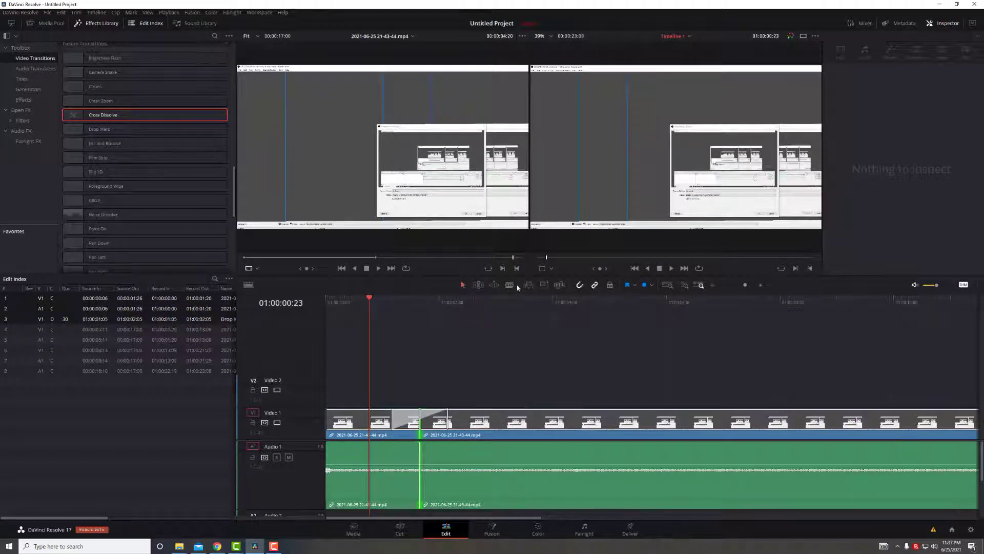
click(509, 285)
click(506, 423)
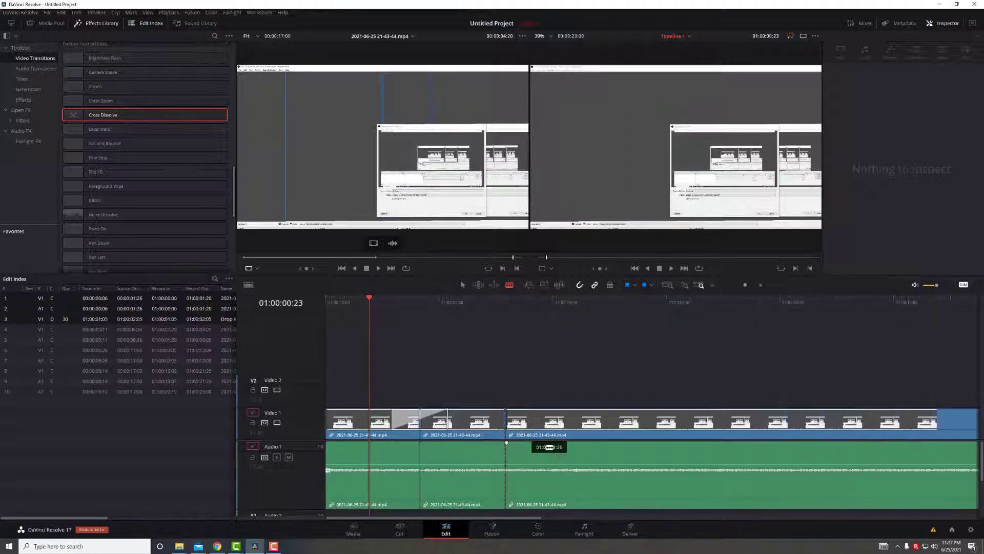
drag(124, 114, 510, 429)
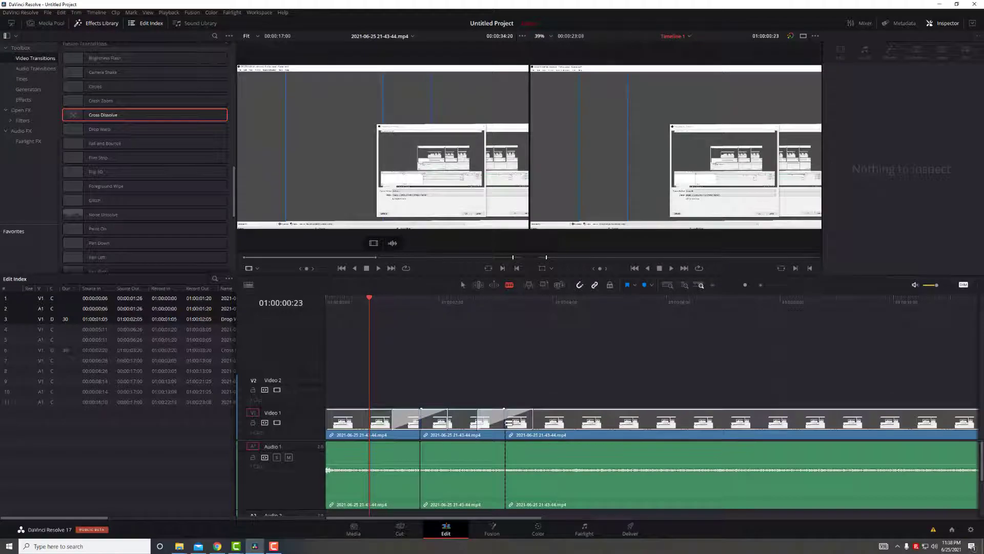
- Add a 30-frame cross-fade at the audio edit point
right_click(508, 424)
right_click(507, 442)
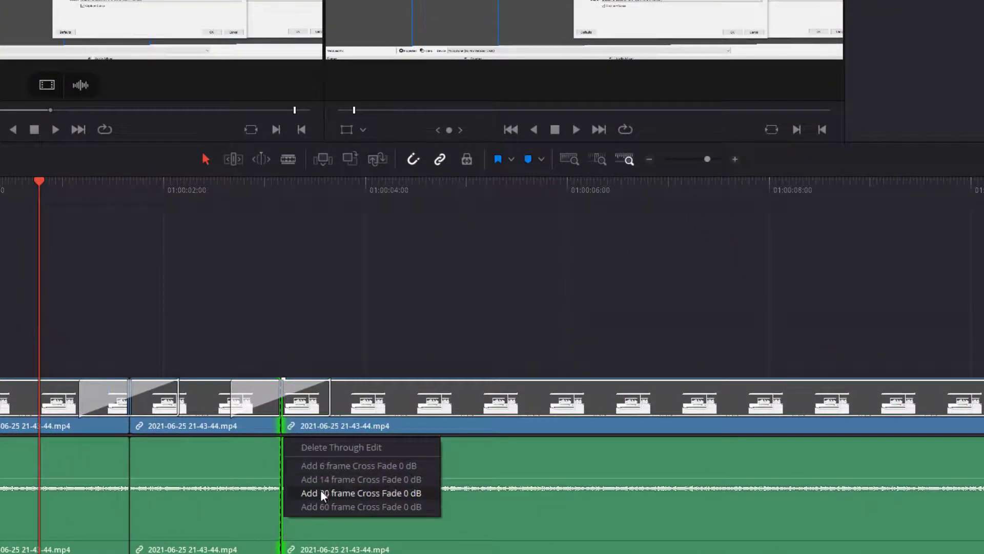
click(322, 494)
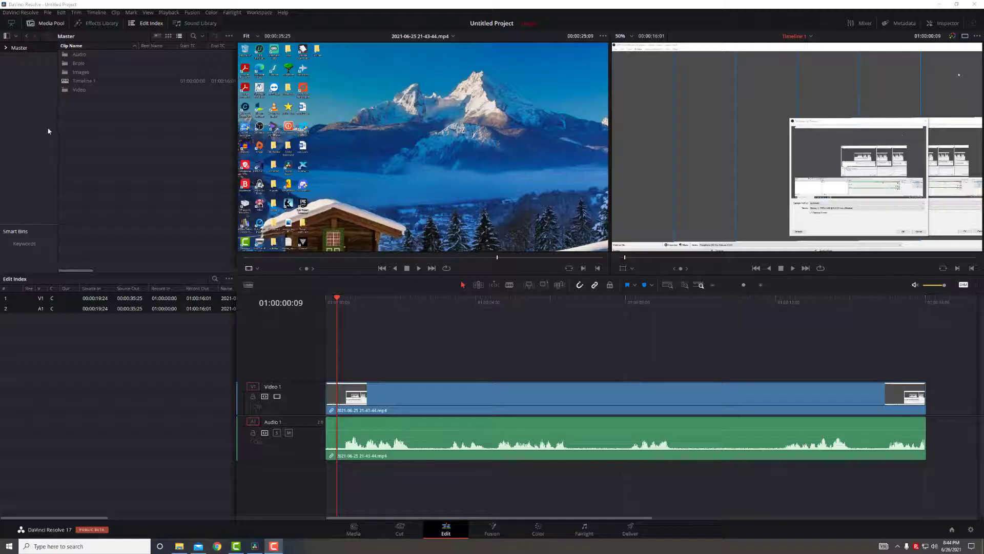
- Expand the Master bin and browse the Video, Images, Brole and Audio bins in turn
click(6, 48)
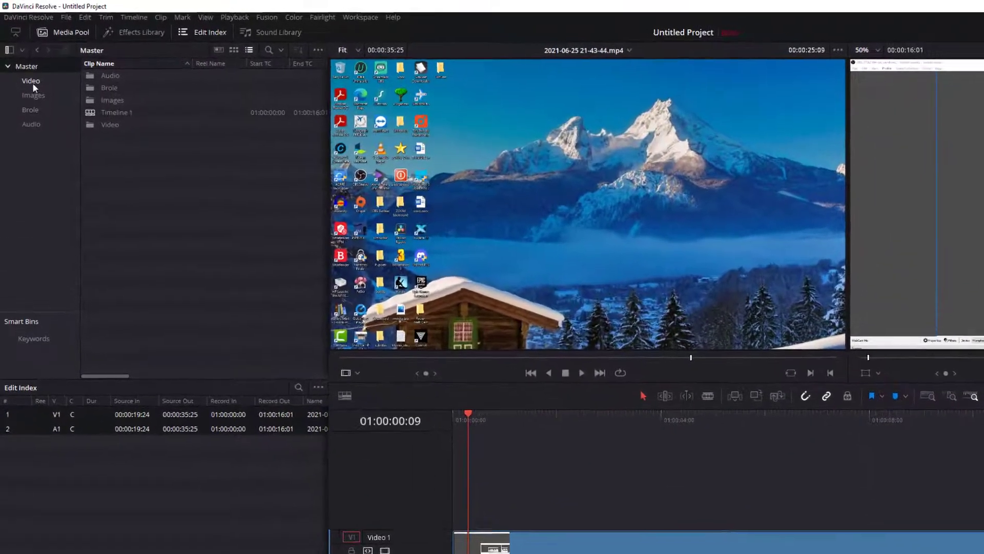
click(21, 57)
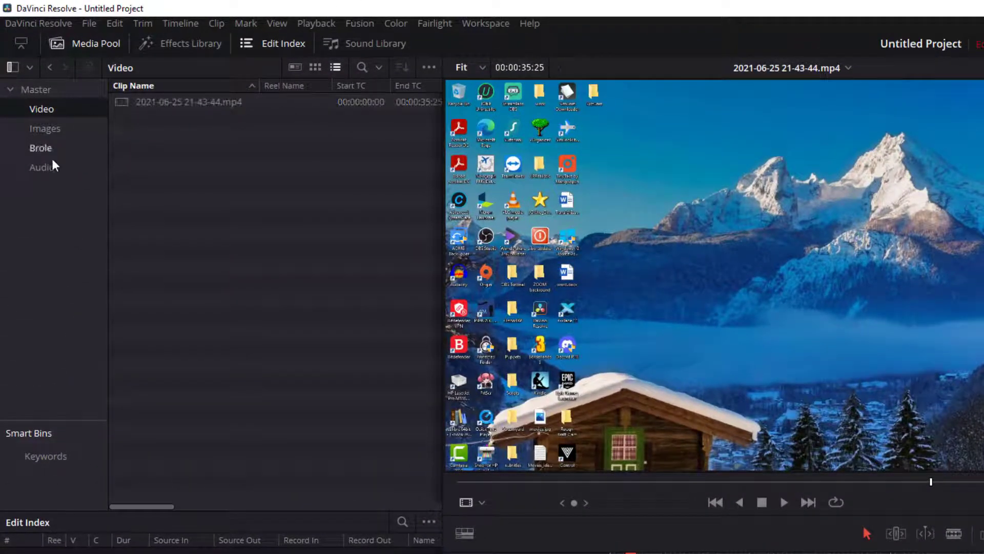
click(42, 167)
click(44, 131)
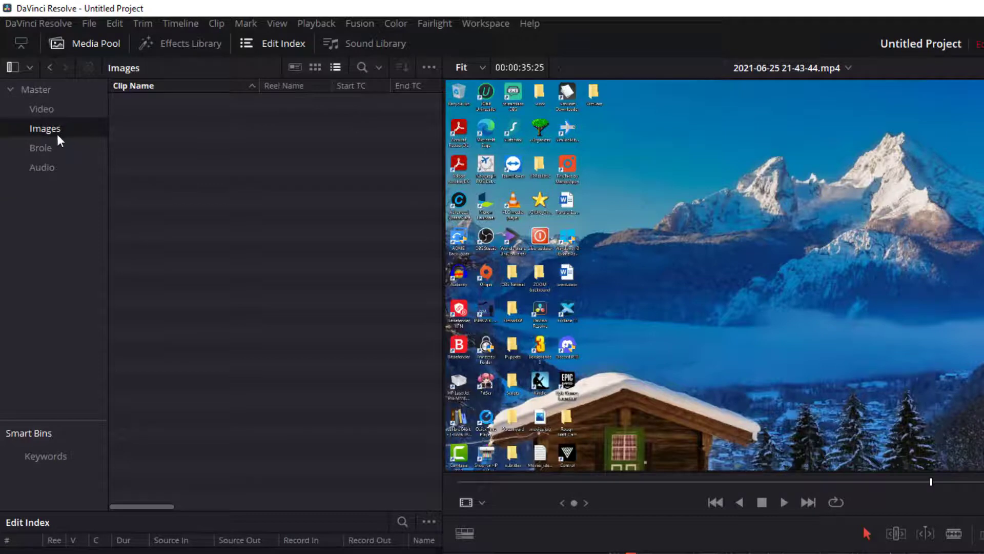
click(52, 147)
click(57, 131)
click(45, 112)
click(46, 131)
click(47, 150)
click(46, 165)
click(44, 148)
click(45, 110)
click(43, 131)
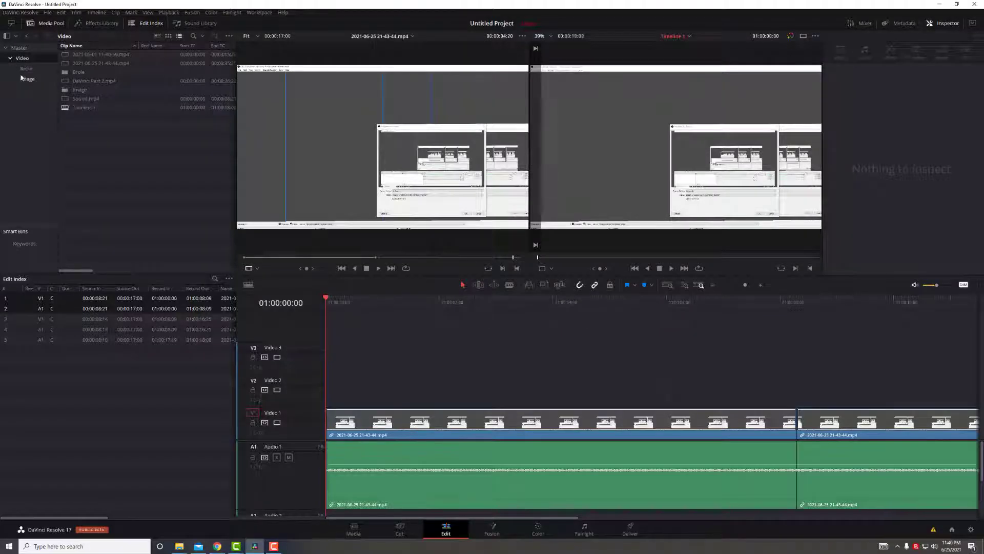
- Place the B-roll clip from the Brole bin on Video 2
click(25, 69)
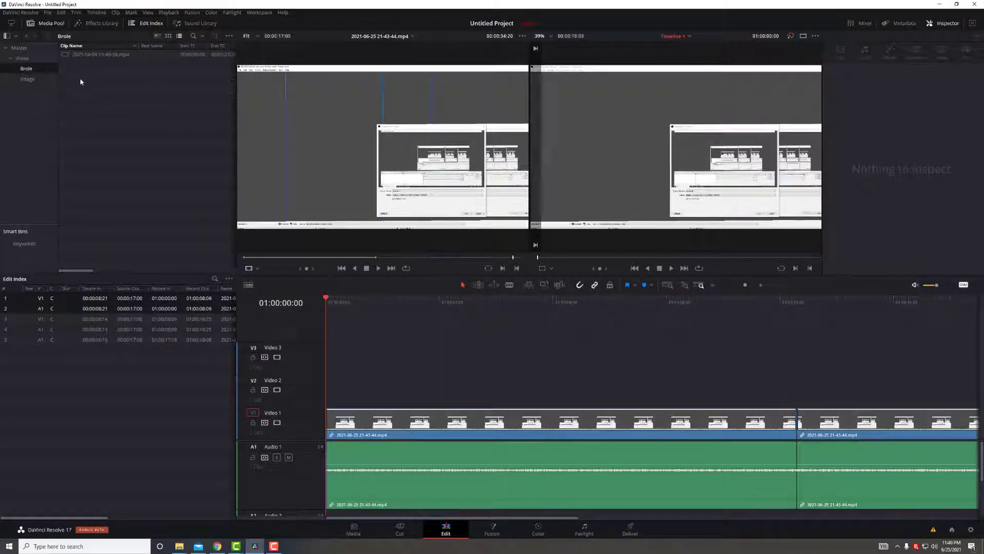
drag(87, 54, 325, 378)
click(94, 108)
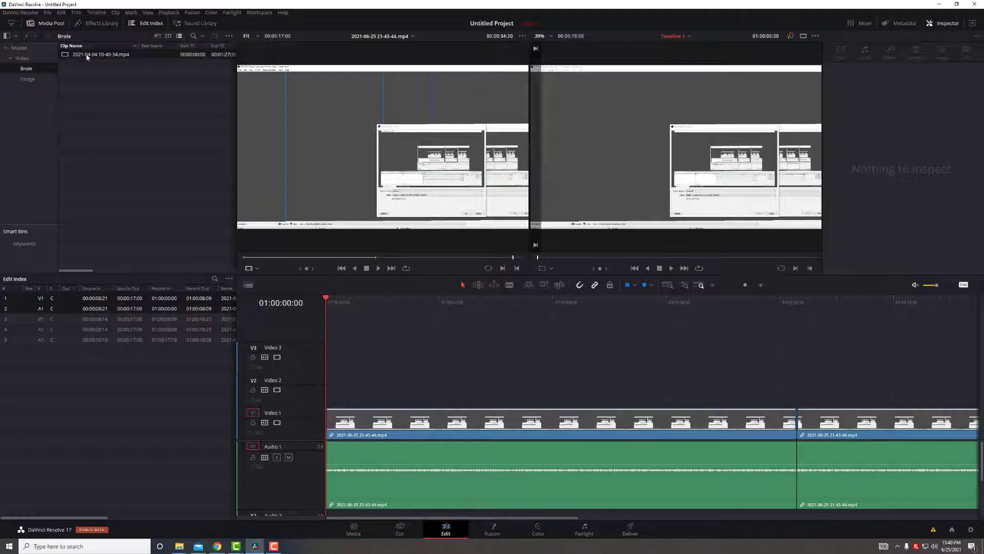
drag(86, 57, 340, 381)
- Place the 1(8).png image from the Image bin on Video 3
click(26, 79)
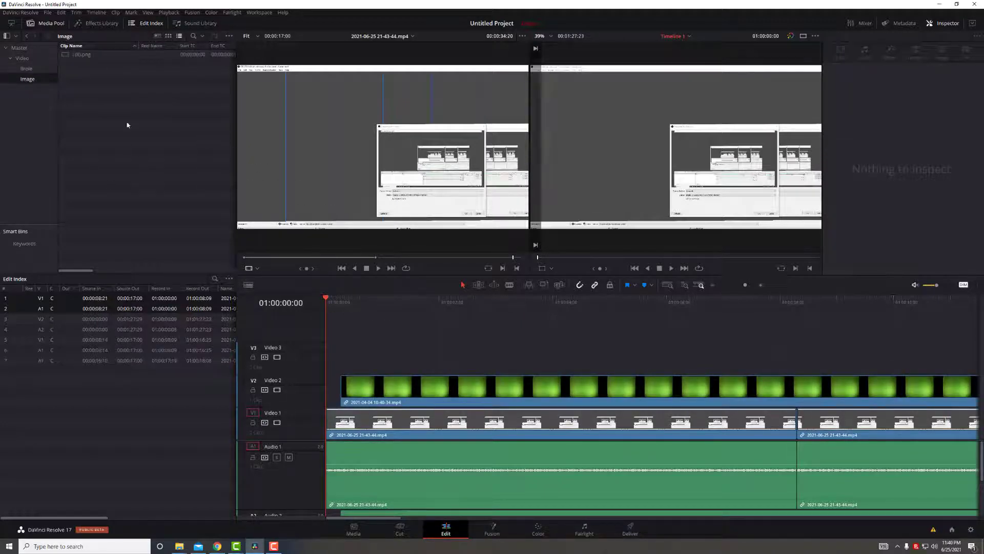
drag(82, 54, 358, 353)
click(371, 390)
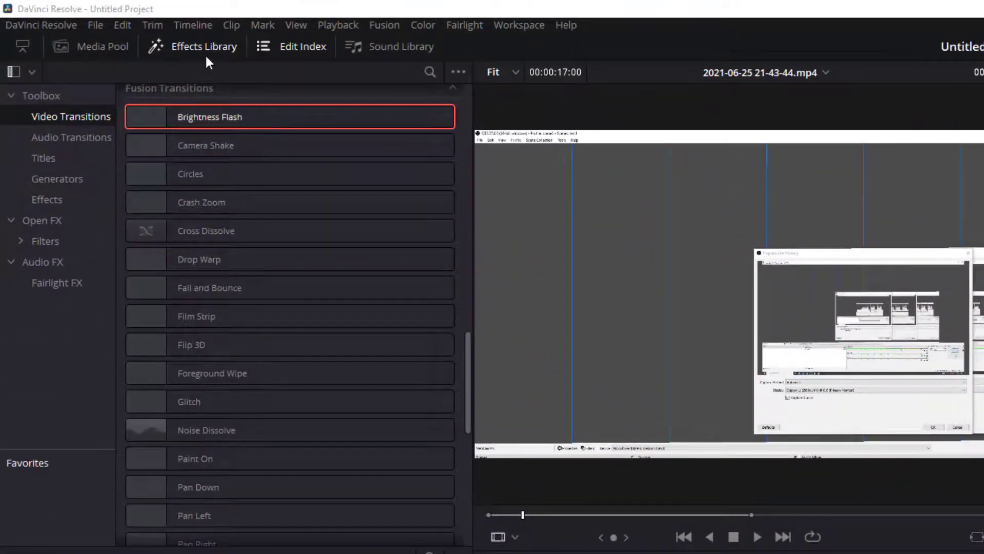
- Add a Brightness Flash transition to the start of the Video 3 image and preview it
click(200, 49)
click(199, 48)
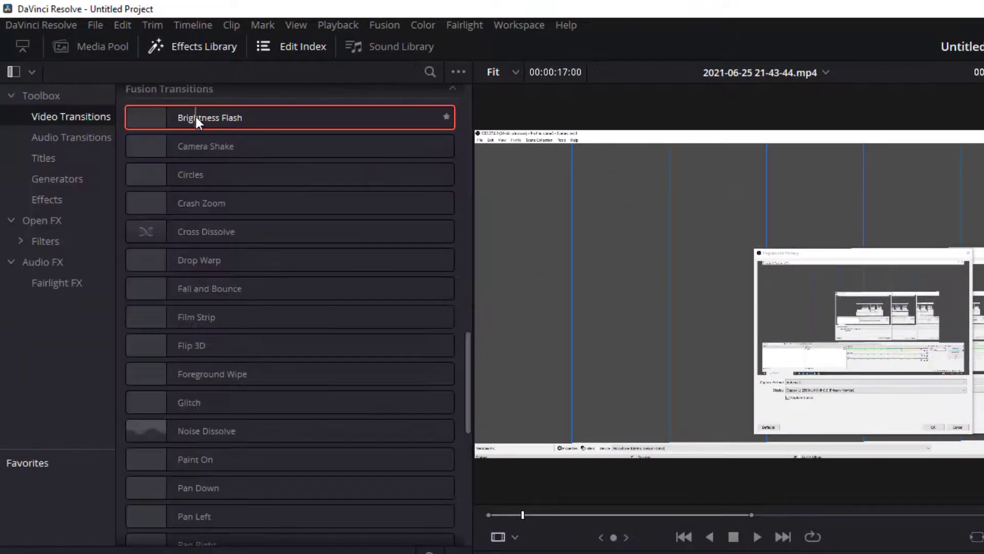
drag(198, 116, 366, 367)
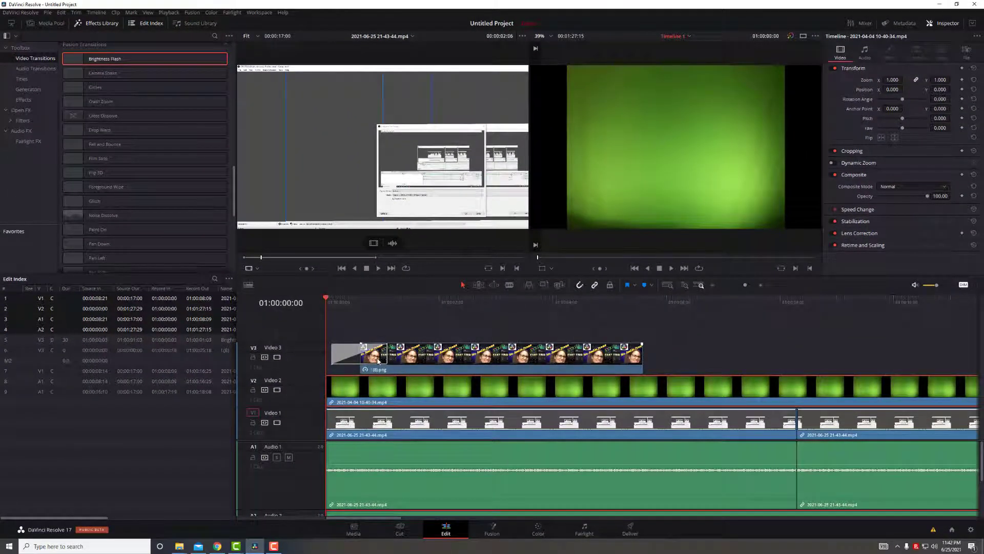
drag(333, 301, 348, 335)
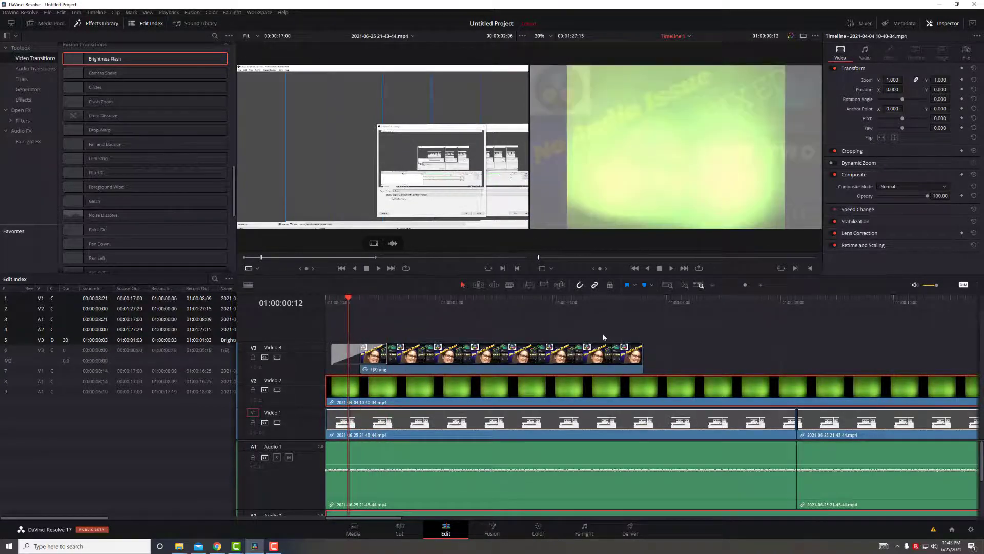
key(Home)
click(21, 78)
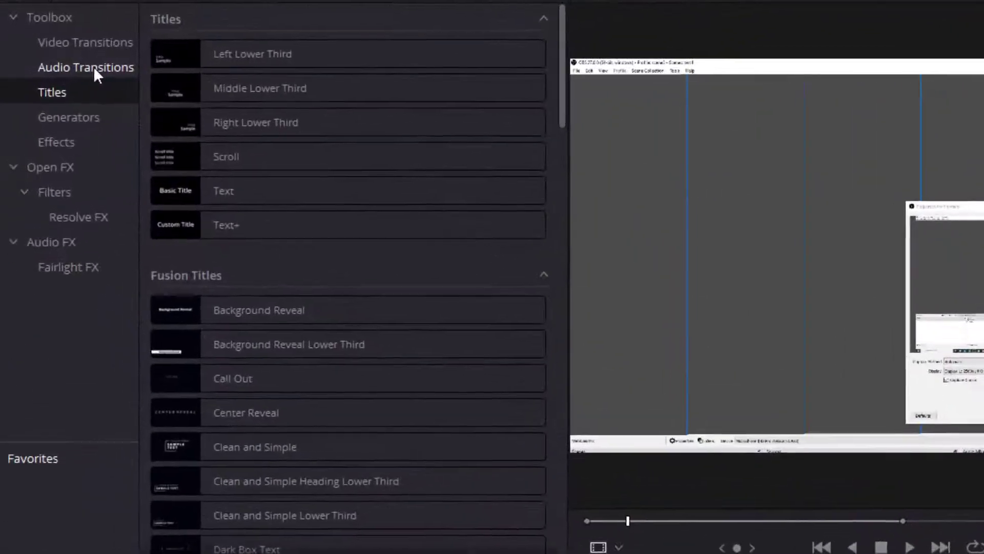
- Place the Scroll title on a new Video 4 track above the image and scrub to preview it
click(54, 67)
click(54, 55)
click(56, 66)
click(72, 97)
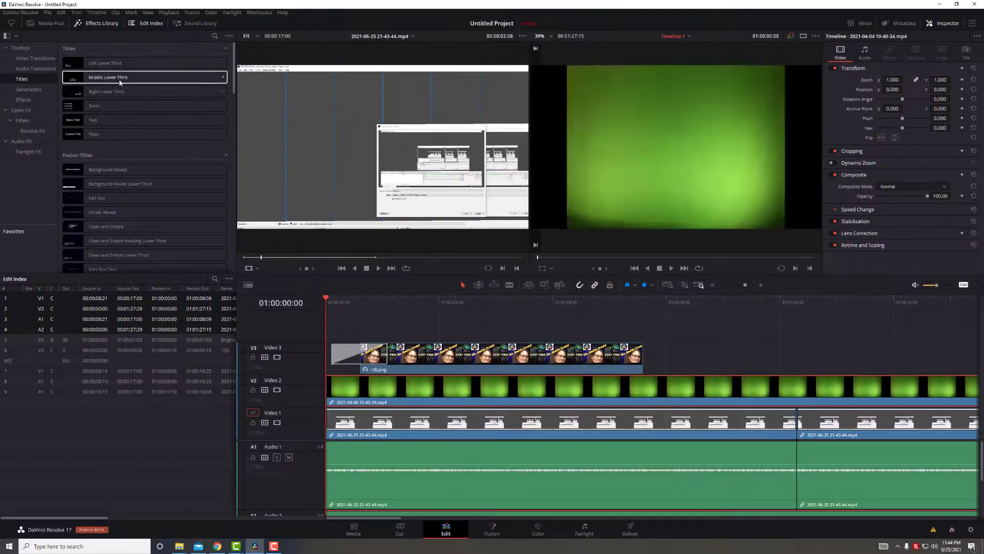
click(109, 105)
drag(108, 119, 359, 329)
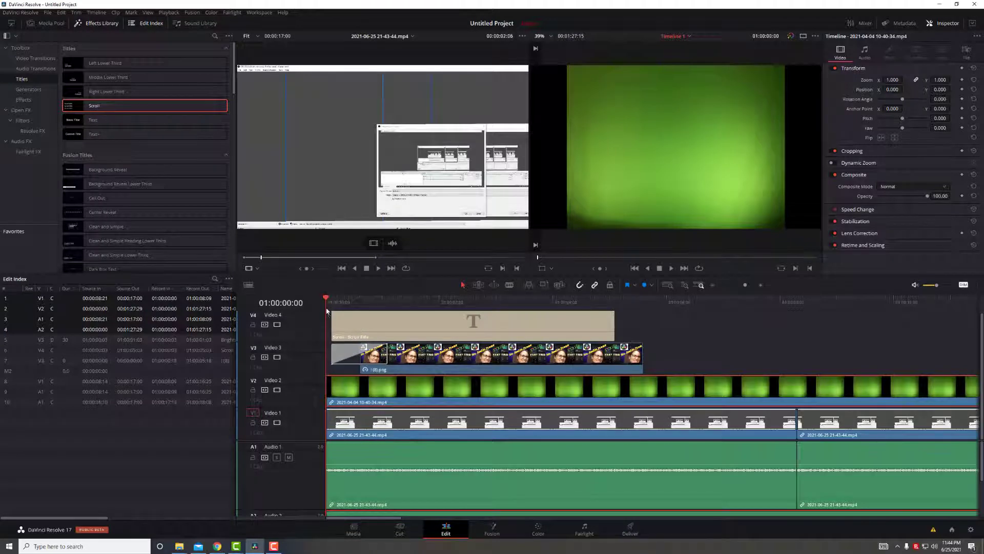
click(332, 302)
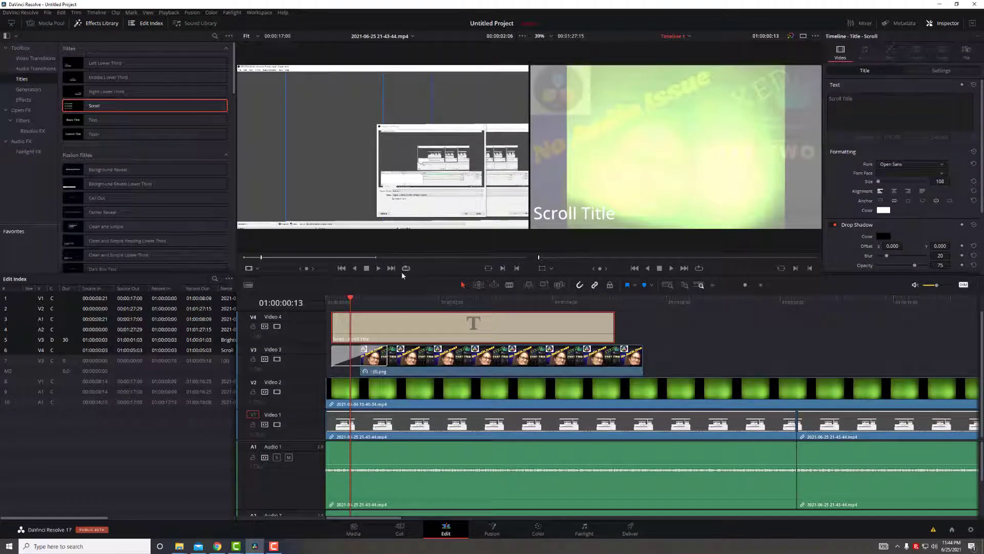
mouse_move(355, 292)
mouse_down()
mouse_move(339, 301)
mouse_move(362, 308)
mouse_move(352, 309)
mouse_up()
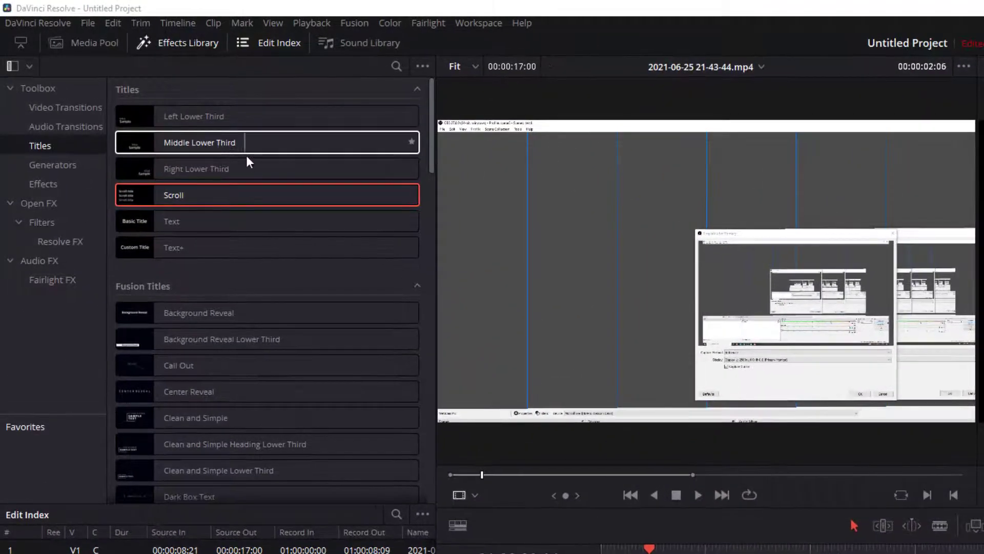
- Preview the Text, Middle Lower Third and Right Lower Third titles
click(193, 222)
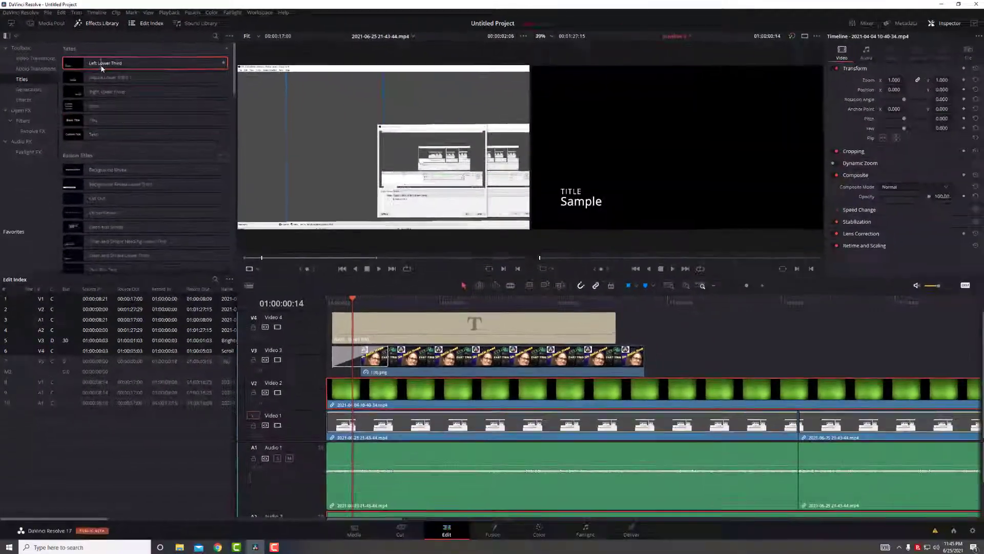
click(199, 148)
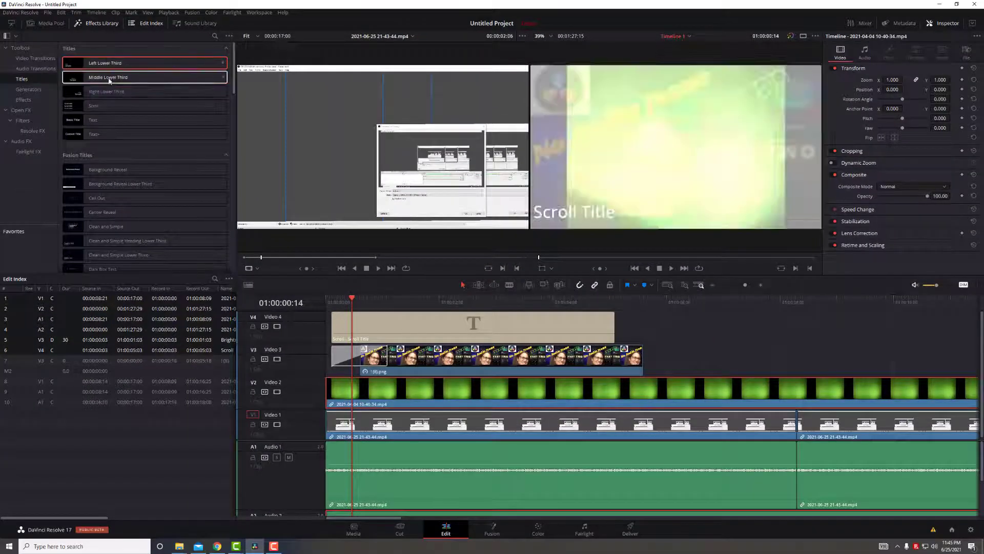
click(112, 91)
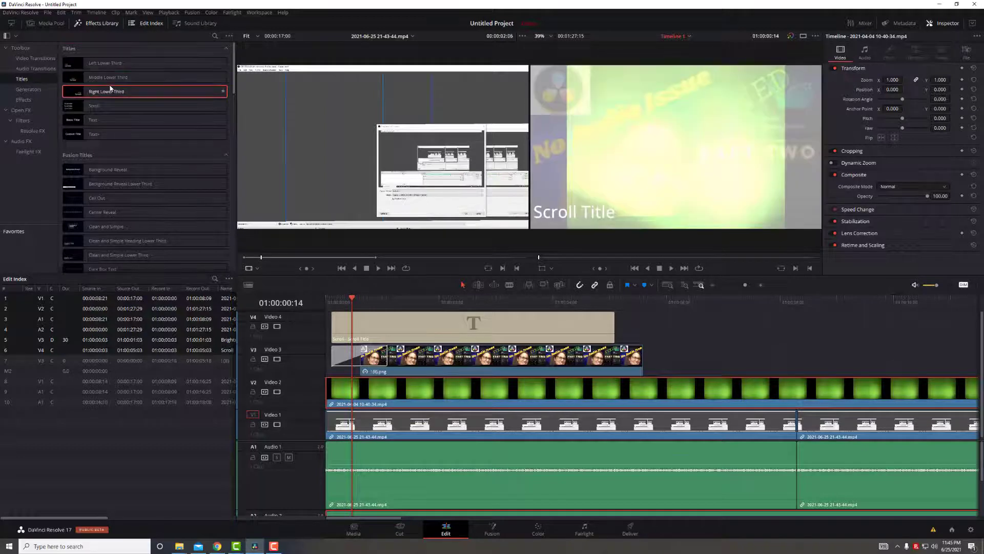
click(110, 76)
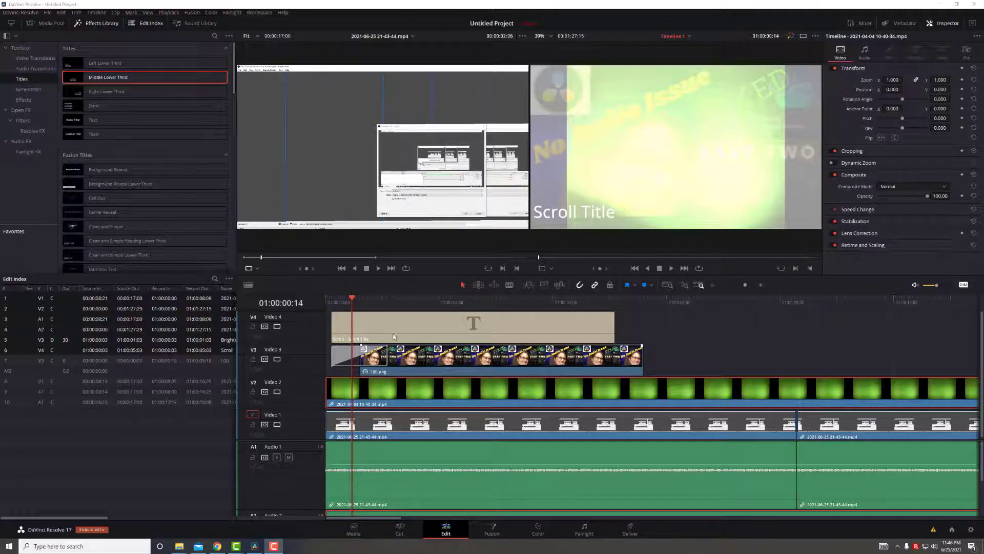
click(449, 303)
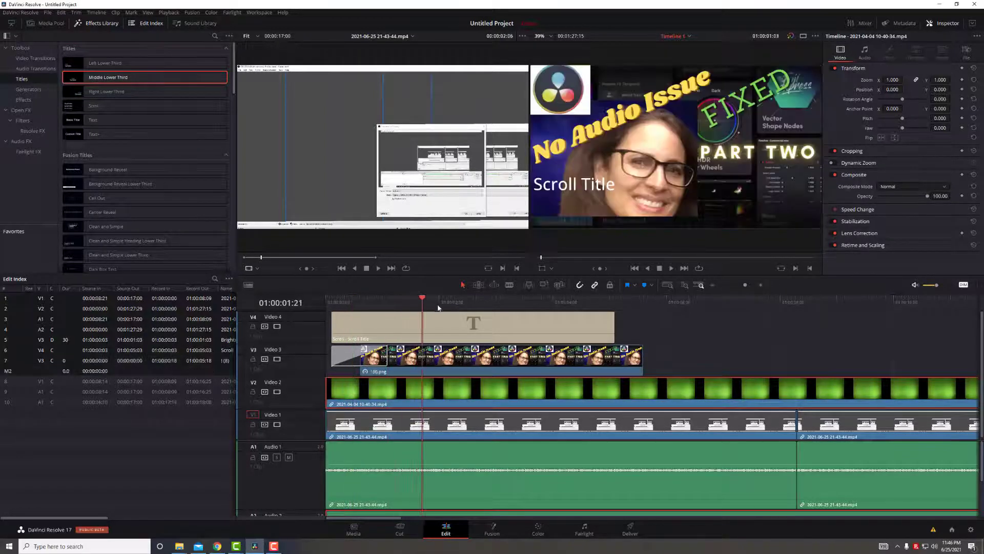
- Play back the title, then on the Deliver page try YouTube and Vimeo 1080p presets before choosing Custom
key(space)
drag(445, 308, 309, 316)
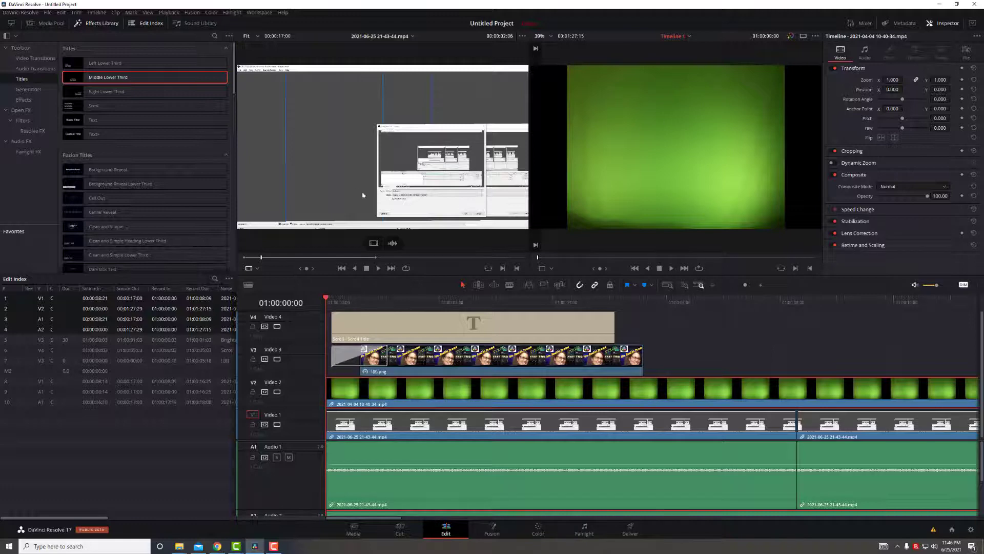
click(630, 530)
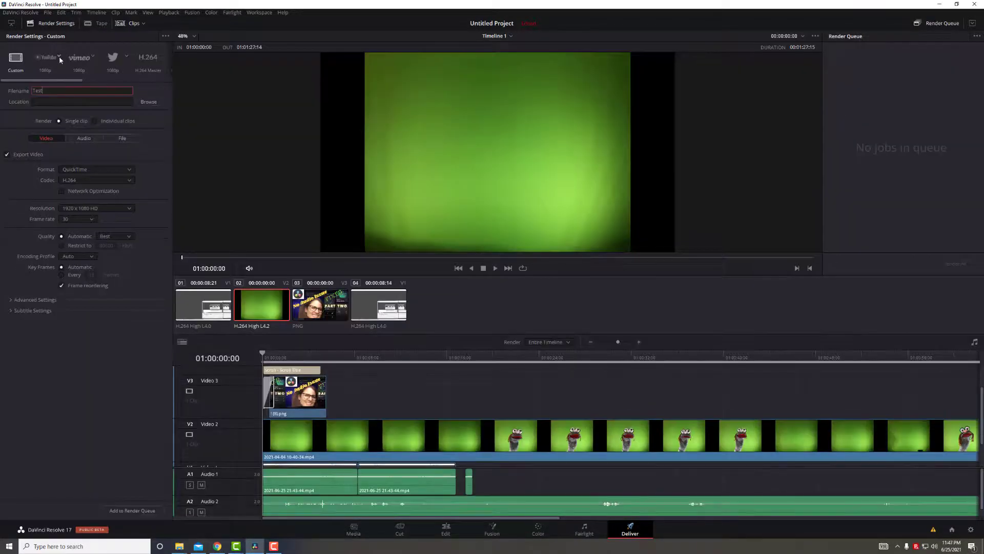
click(71, 59)
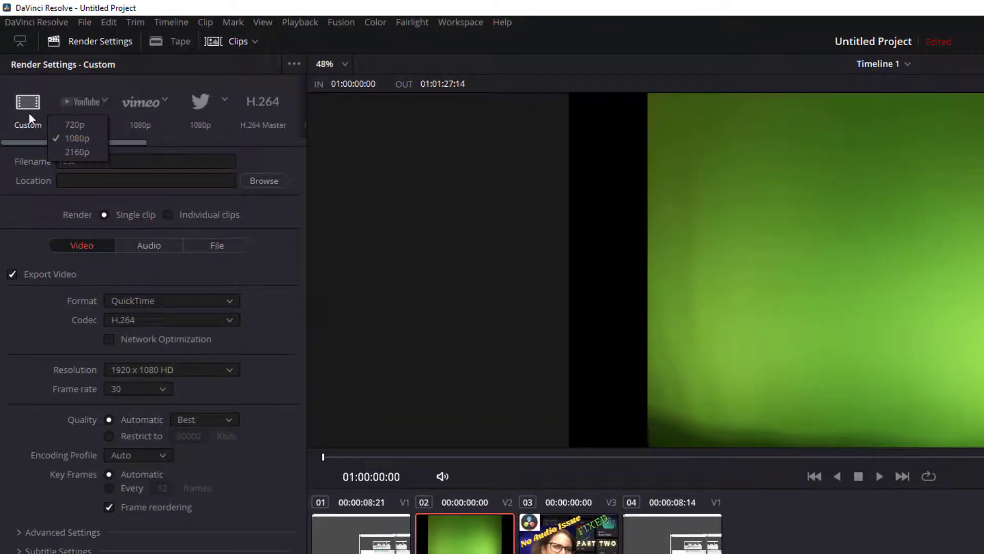
click(123, 89)
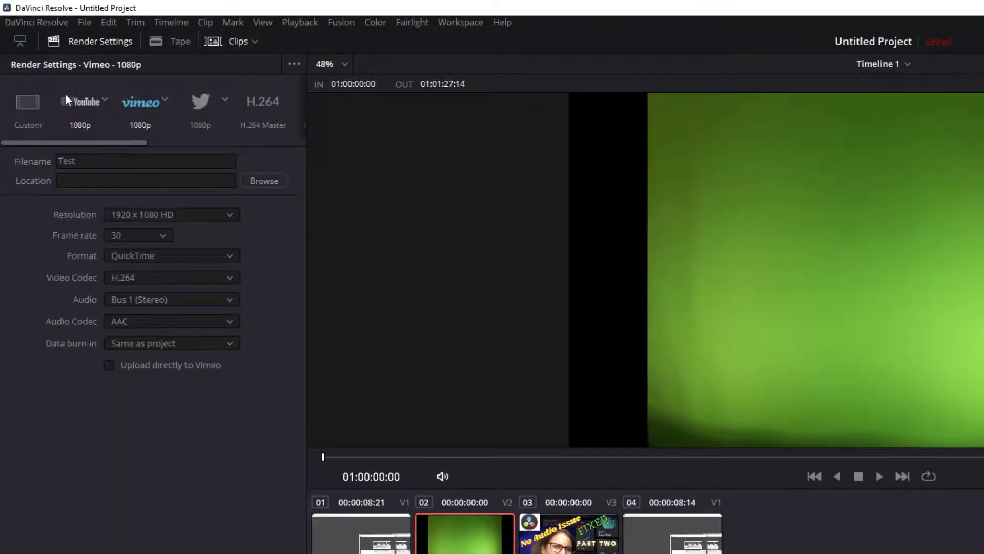
click(72, 100)
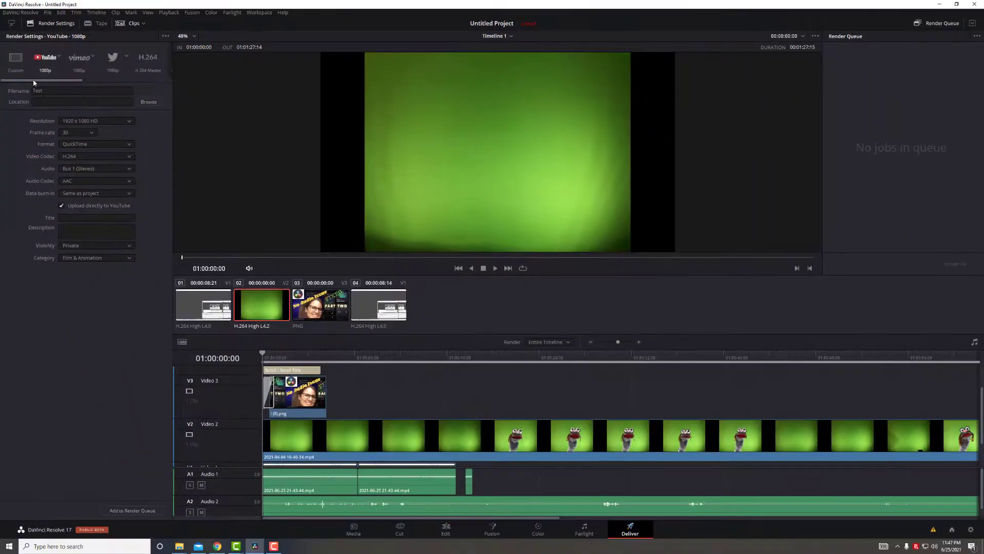
click(20, 71)
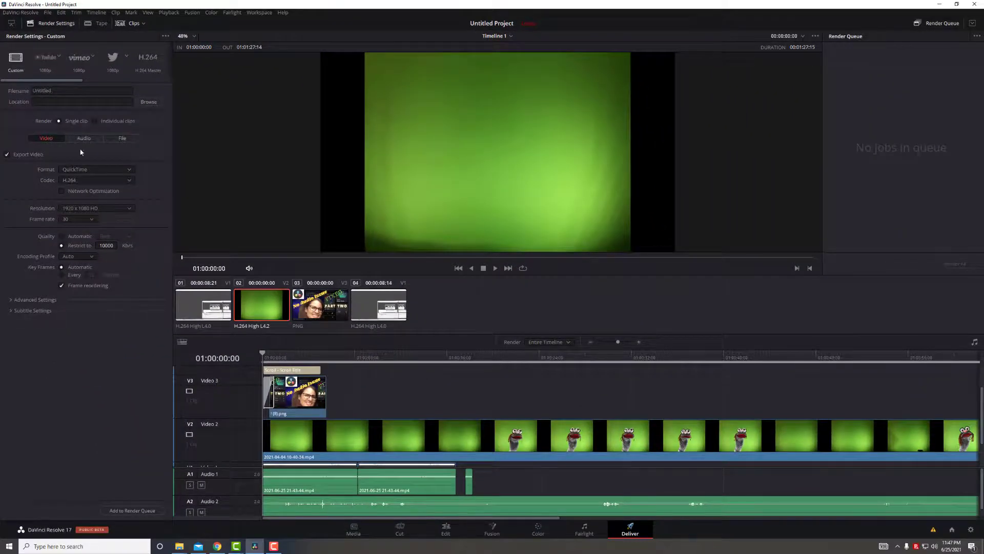
key(F10)
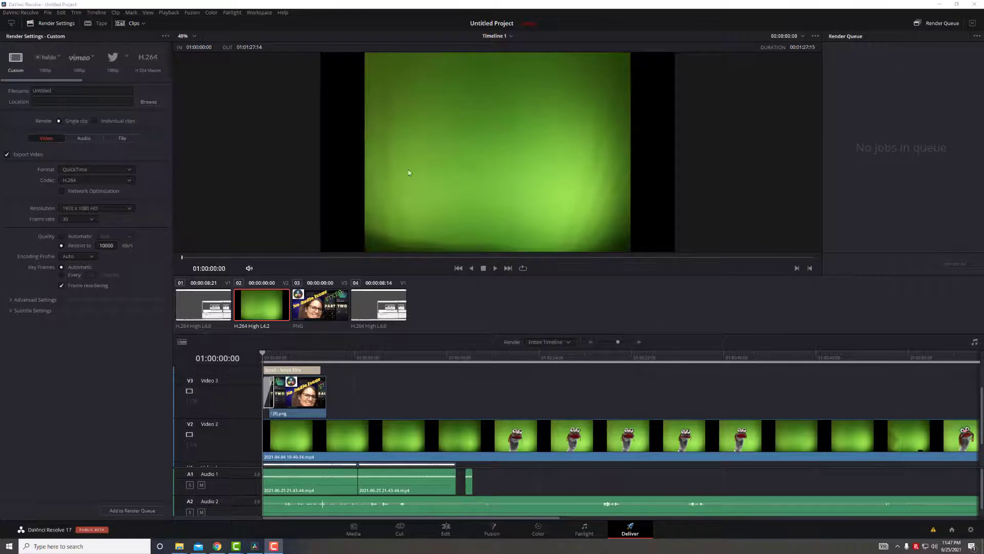
- Apply the YouTube 1080p render preset and dismiss the file destination dialog
click(52, 70)
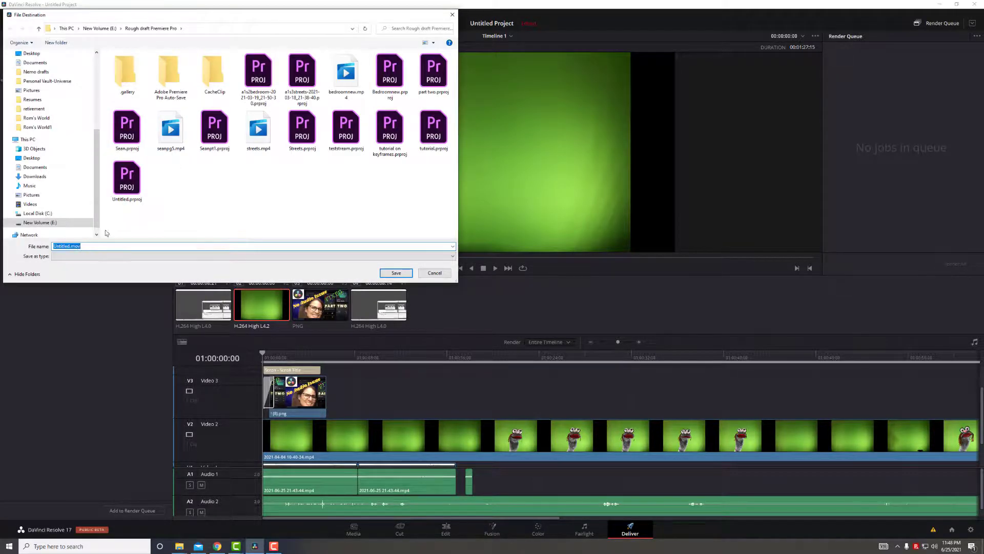
drag(203, 22, 324, 75)
key(Escape)
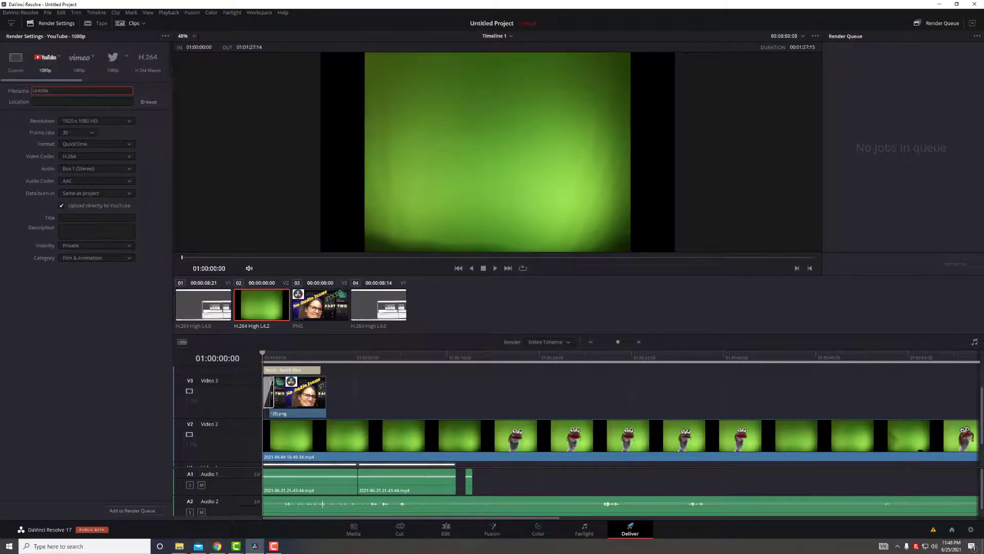
- Name the output file 'project', cancelling the save-location browser
key(BackSpace)
key(BackSpace)
key(BackSpace)
key(BackSpace)
key(BackSpace)
key(BackSpace)
key(BackSpace)
text(pro)
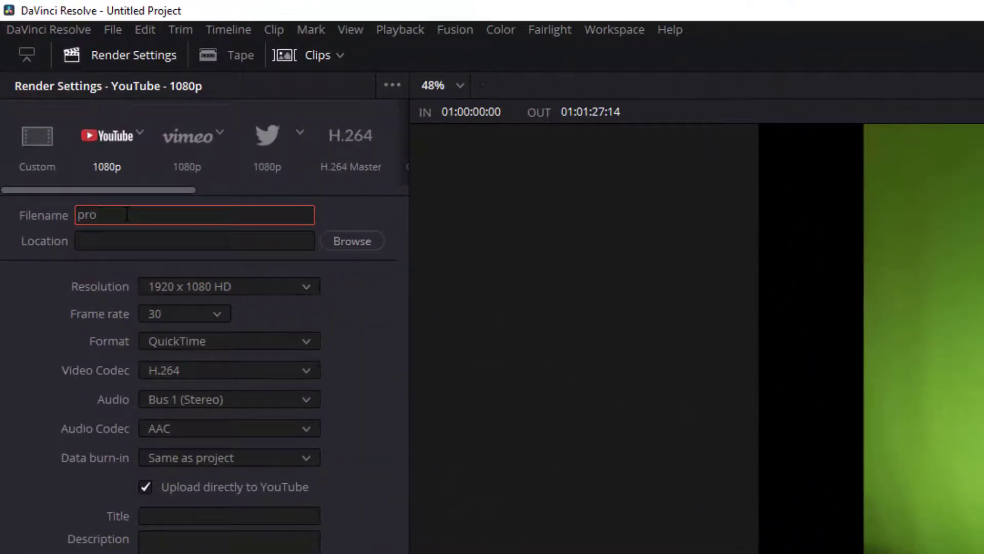
text(ject)
click(359, 242)
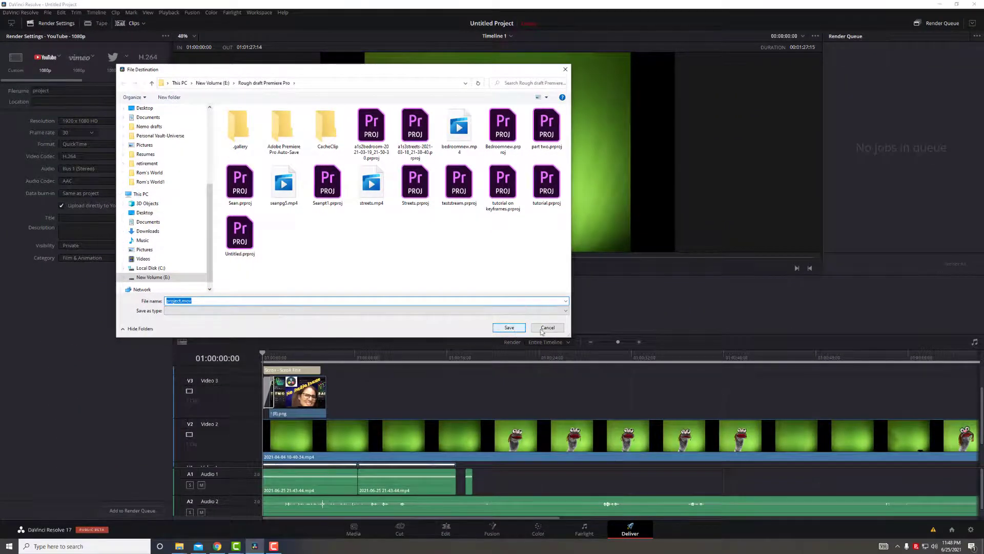
click(544, 329)
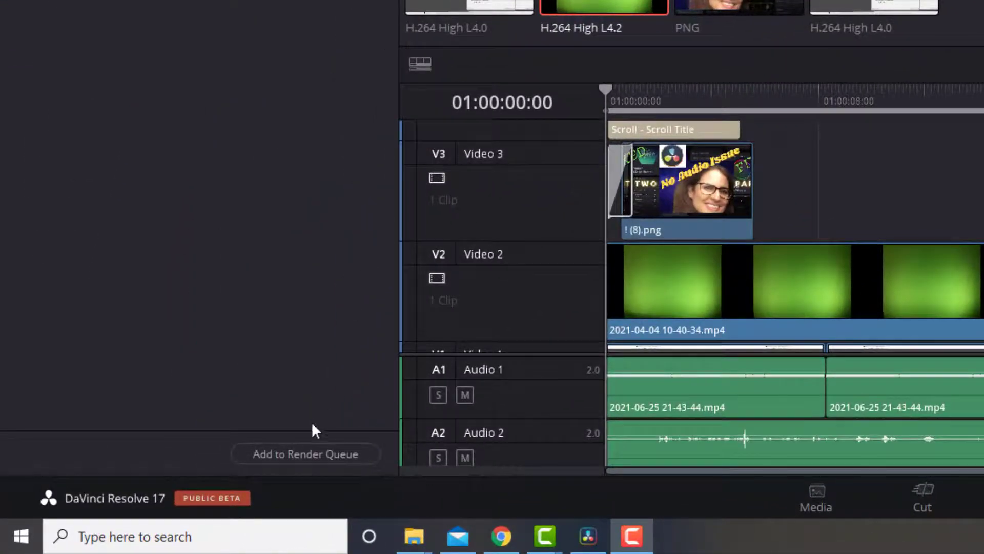
- Add the timeline to the render queue as Job 1, confirm its output folder, and render it
click(303, 454)
key(Return)
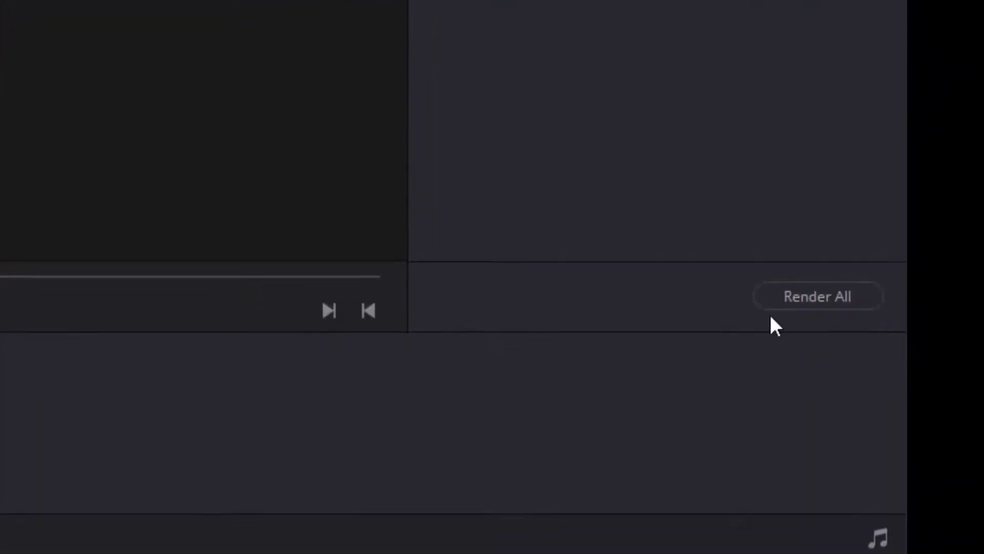
click(793, 302)
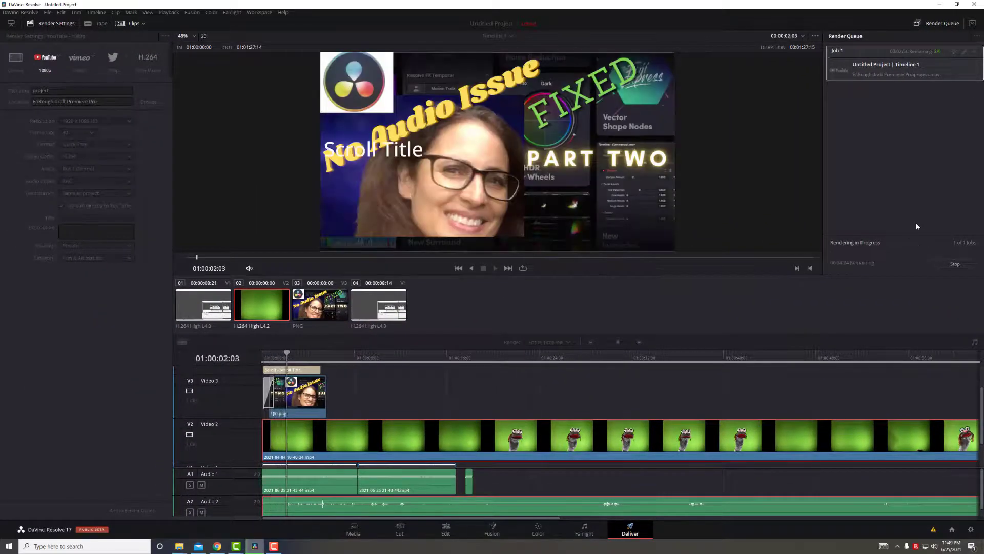
- Stop the running render and switch the output format to MP4
key(Escape)
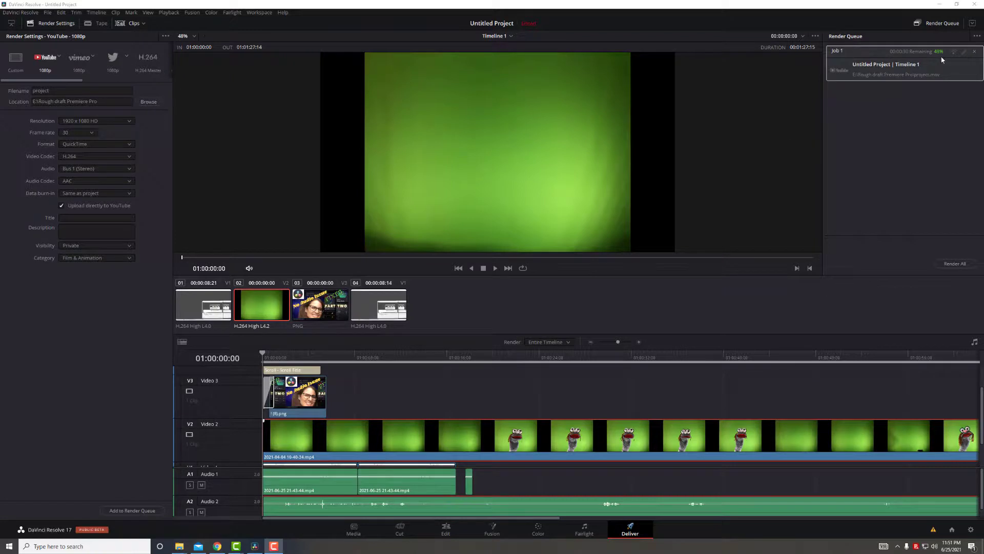
click(101, 146)
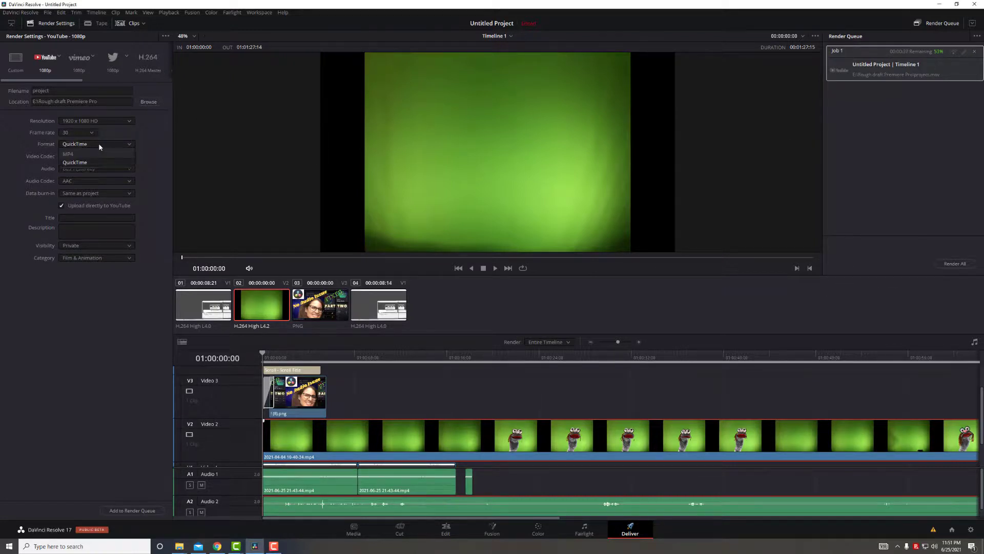
click(87, 154)
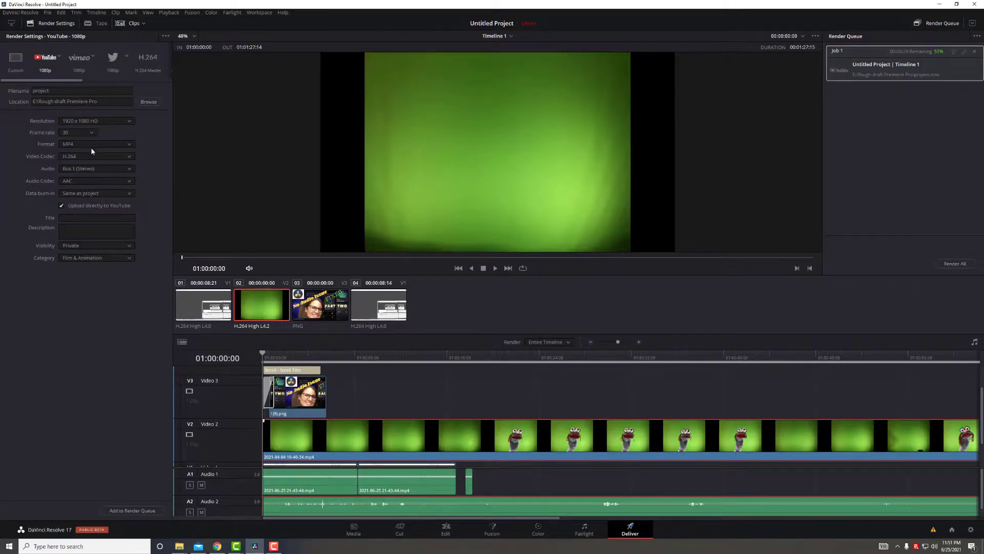